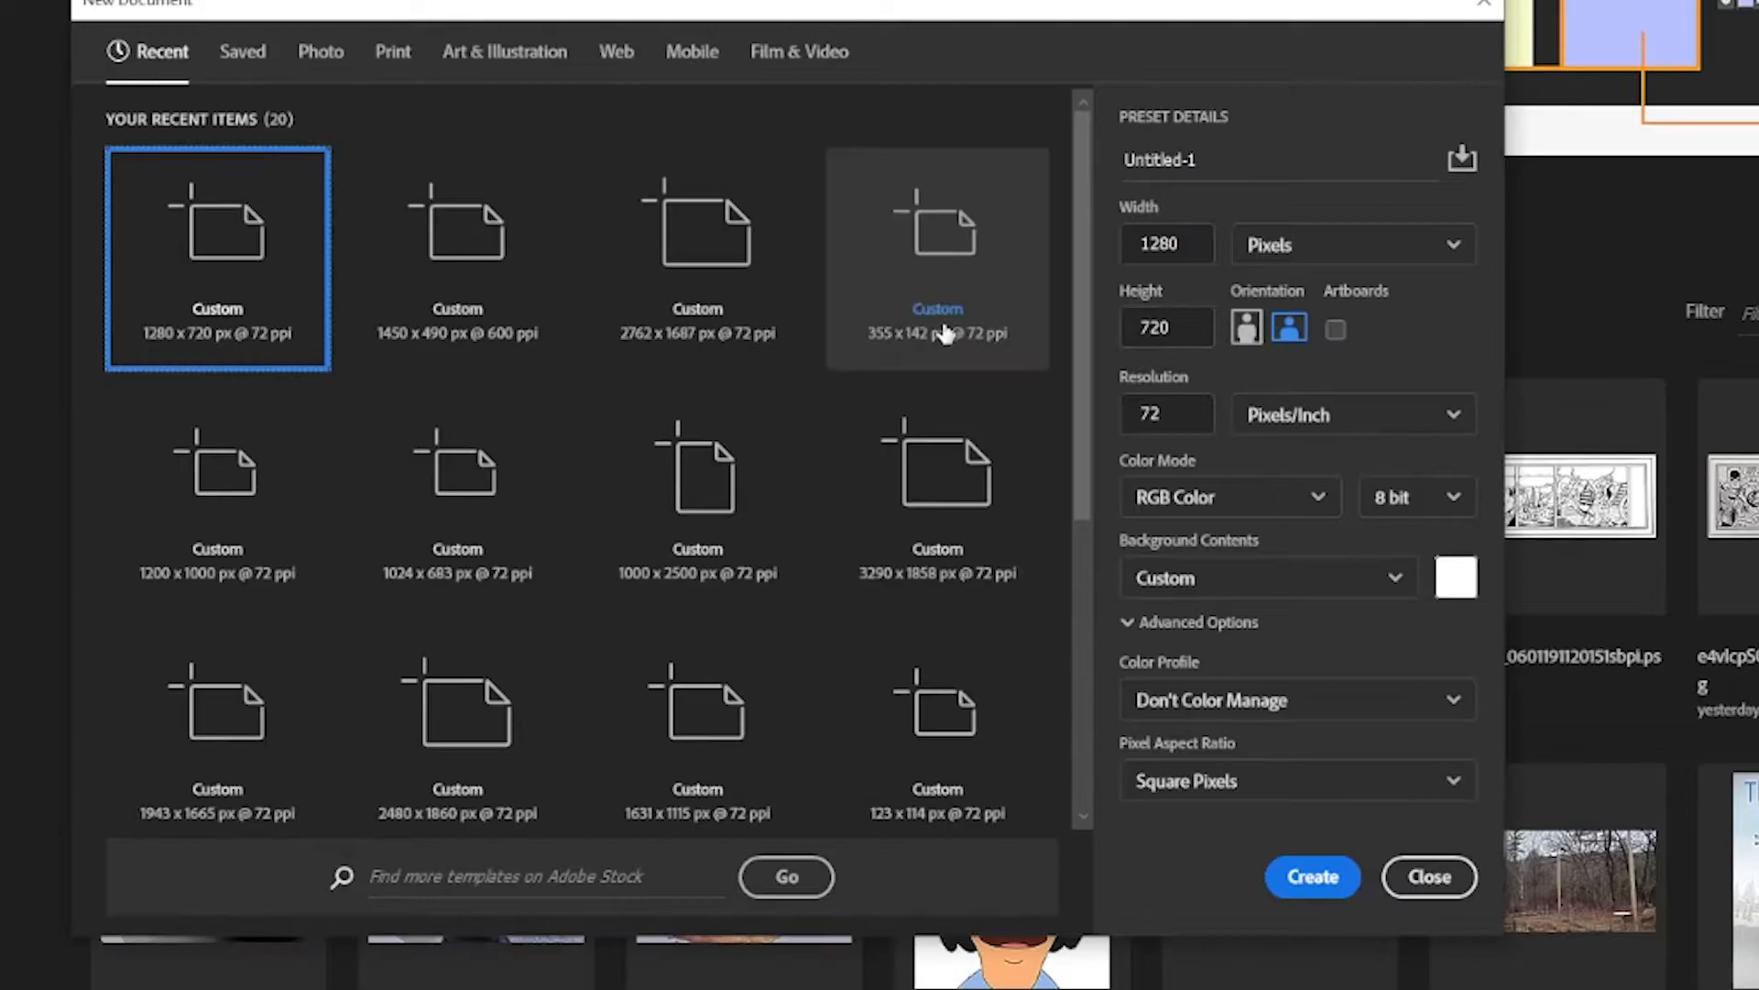
# Create a new document 720 pixels wide and 1280 pixels high
pyautogui.click(1183, 328)
pyautogui.moveTo(1182, 328); pyautogui.dragTo(1110, 330)
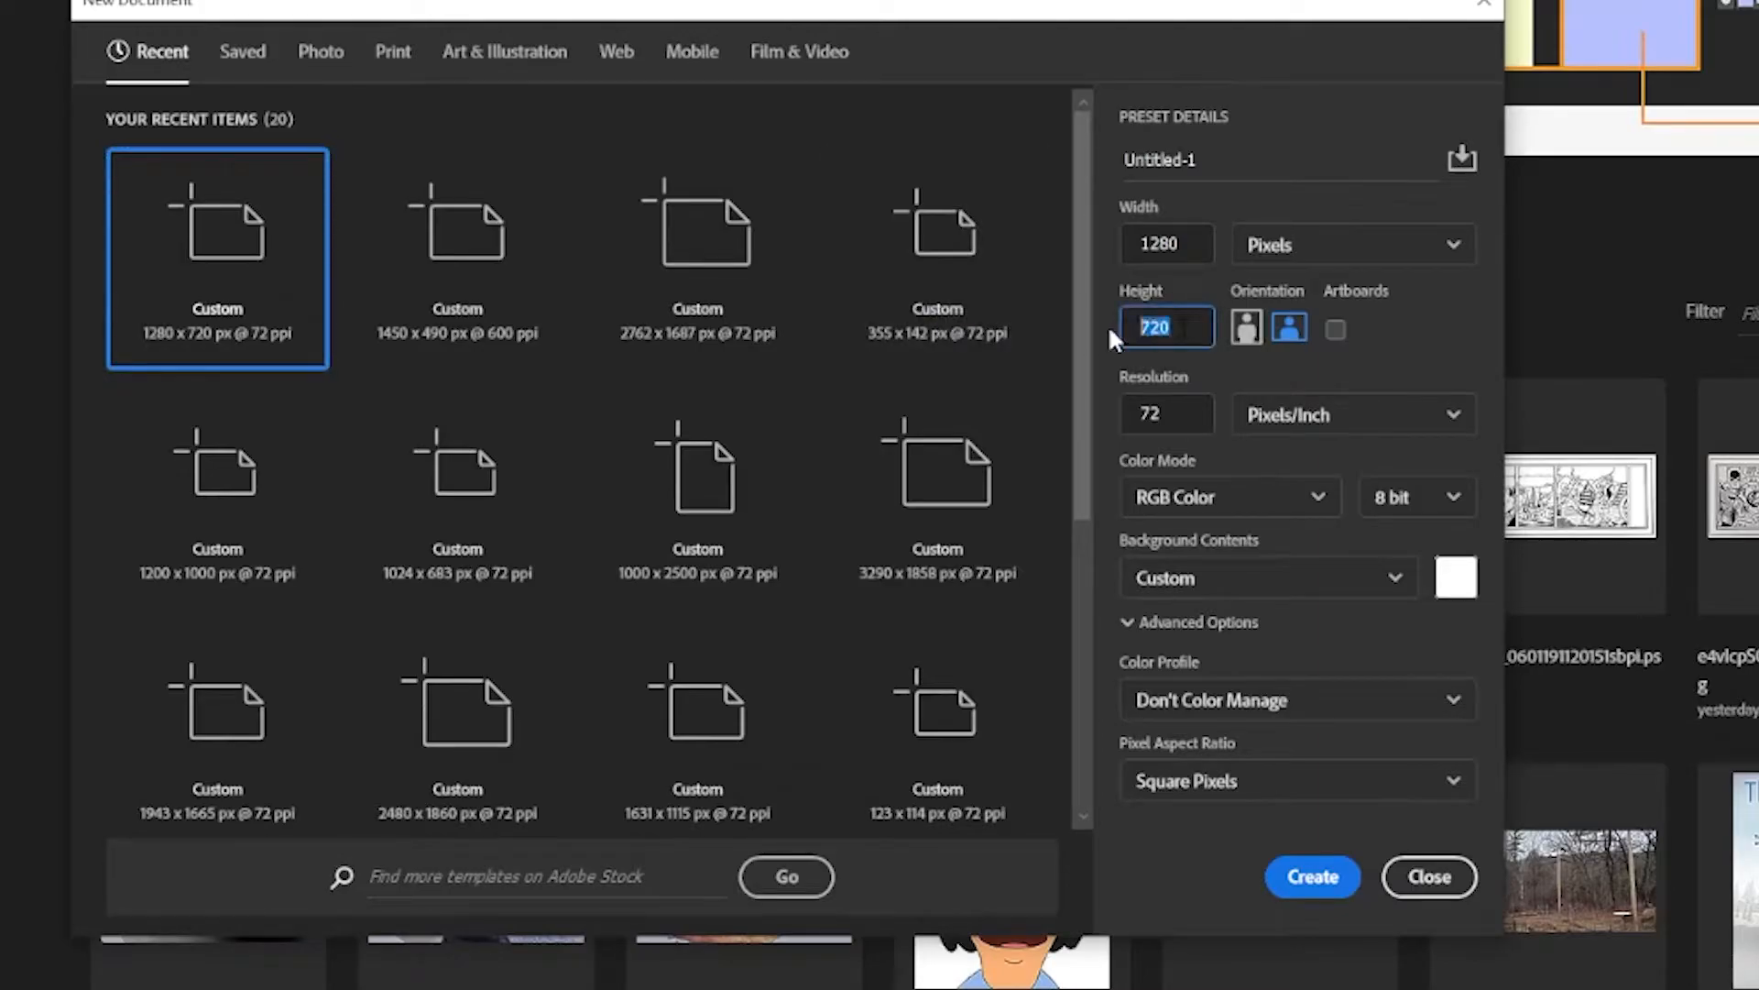
pyautogui.write('1280')
pyautogui.moveTo(1192, 243); pyautogui.dragTo(1099, 259)
pyautogui.write('720')
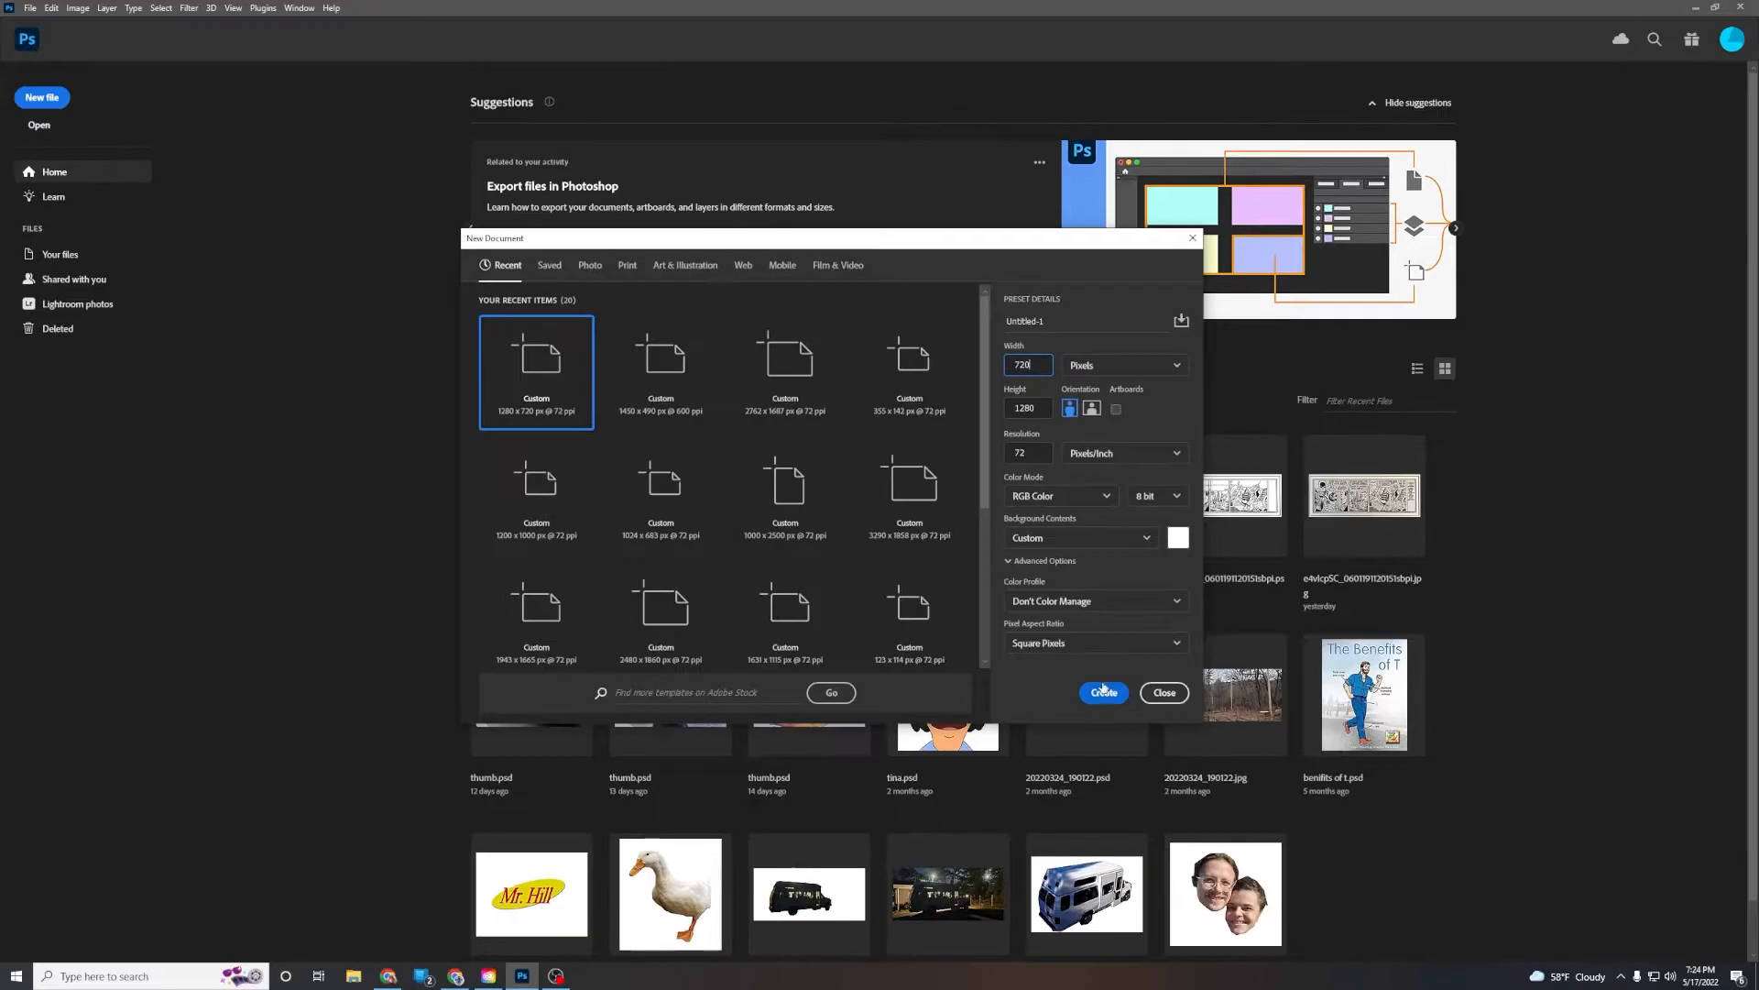
pyautogui.click(1105, 692)
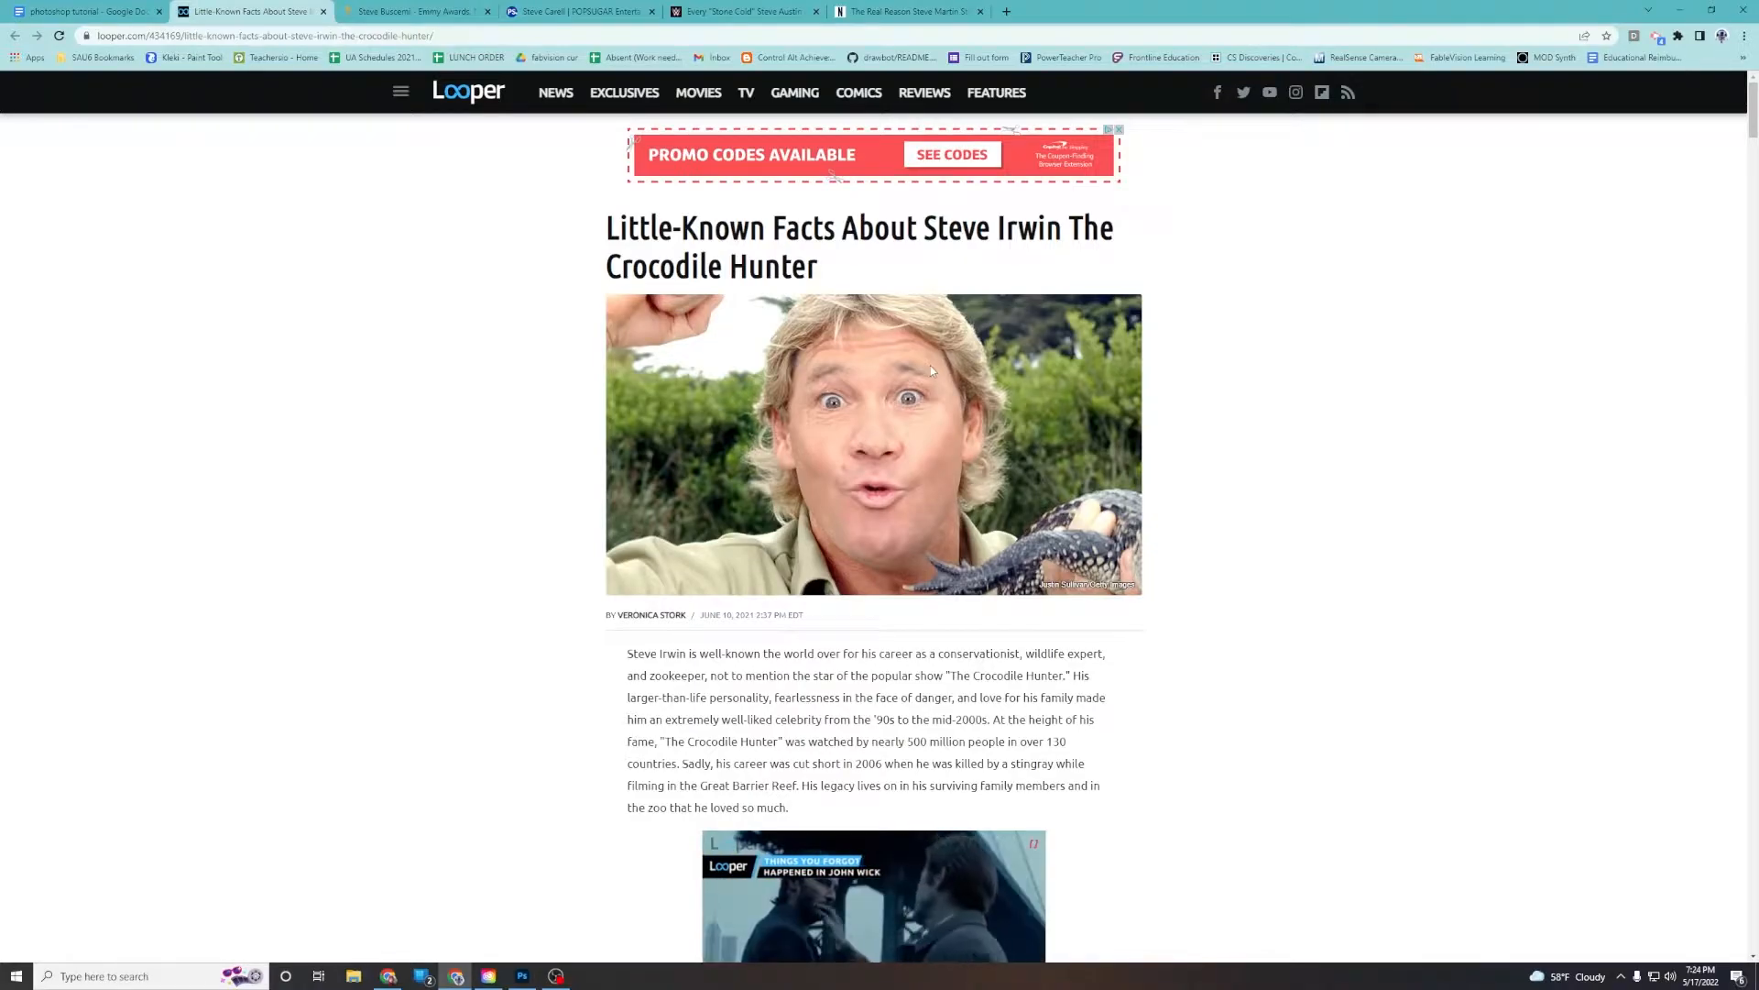
# Copy the Steve Irwin photo from the Looper article and paste it into the new document
pyautogui.click(420, 12)
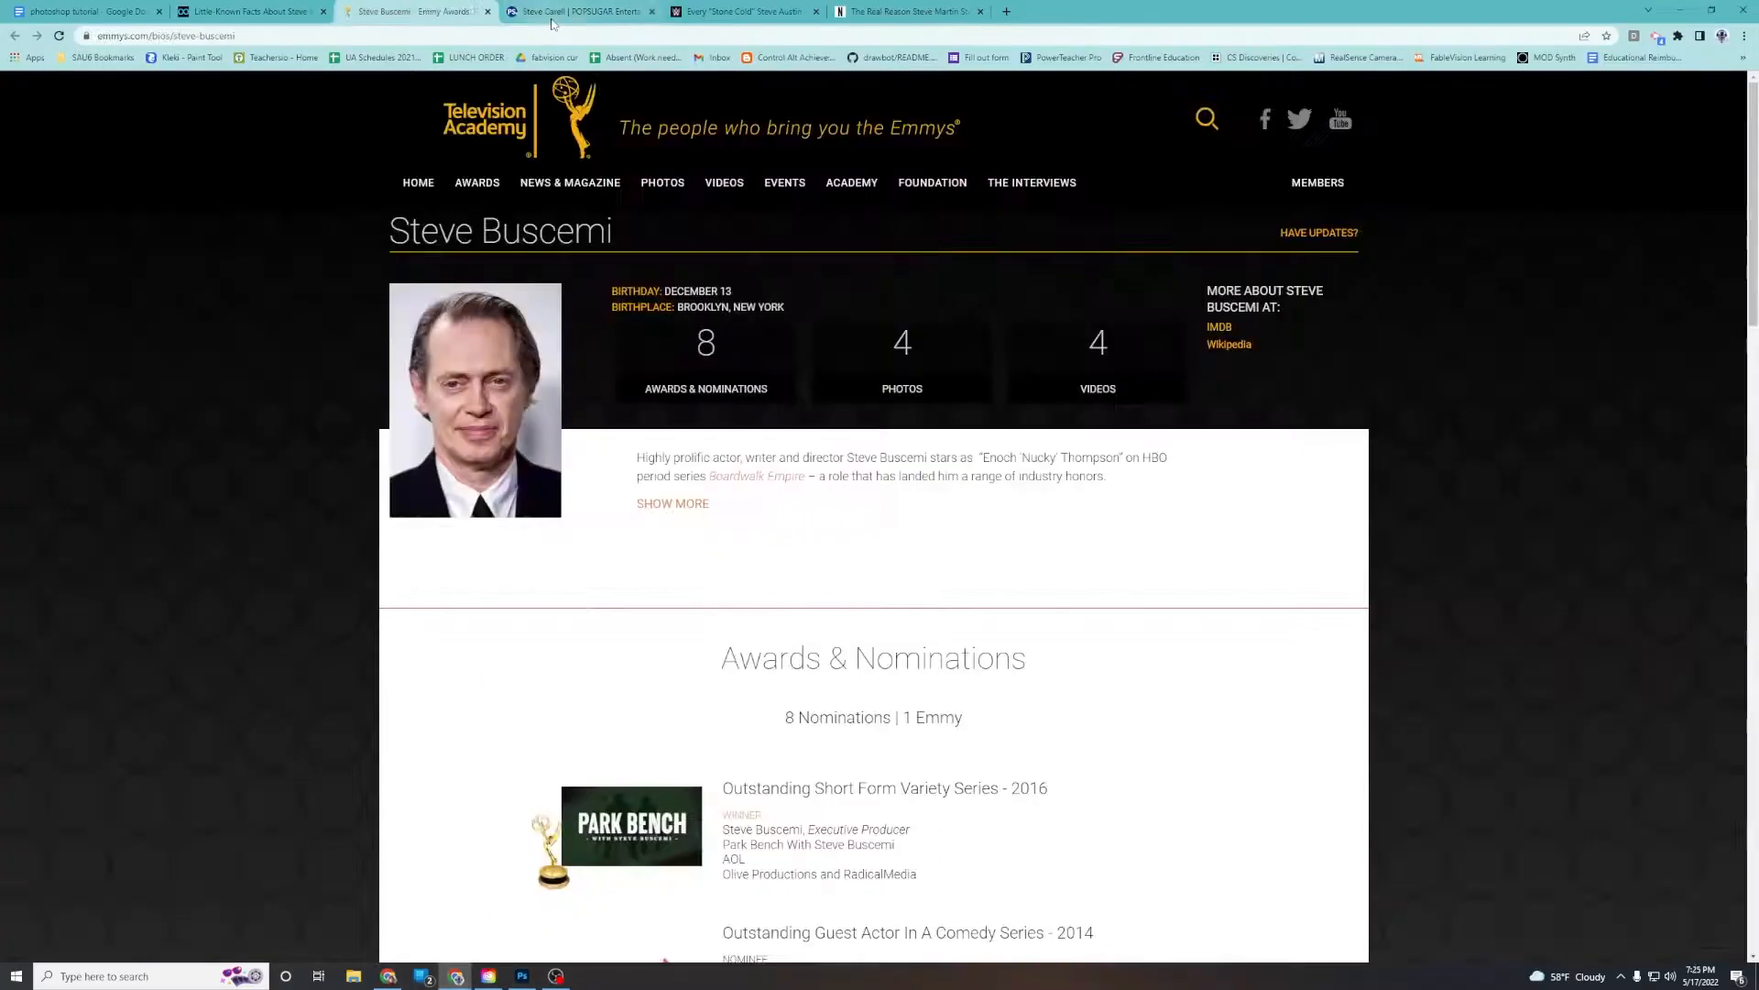
pyautogui.click(553, 15)
pyautogui.click(705, 15)
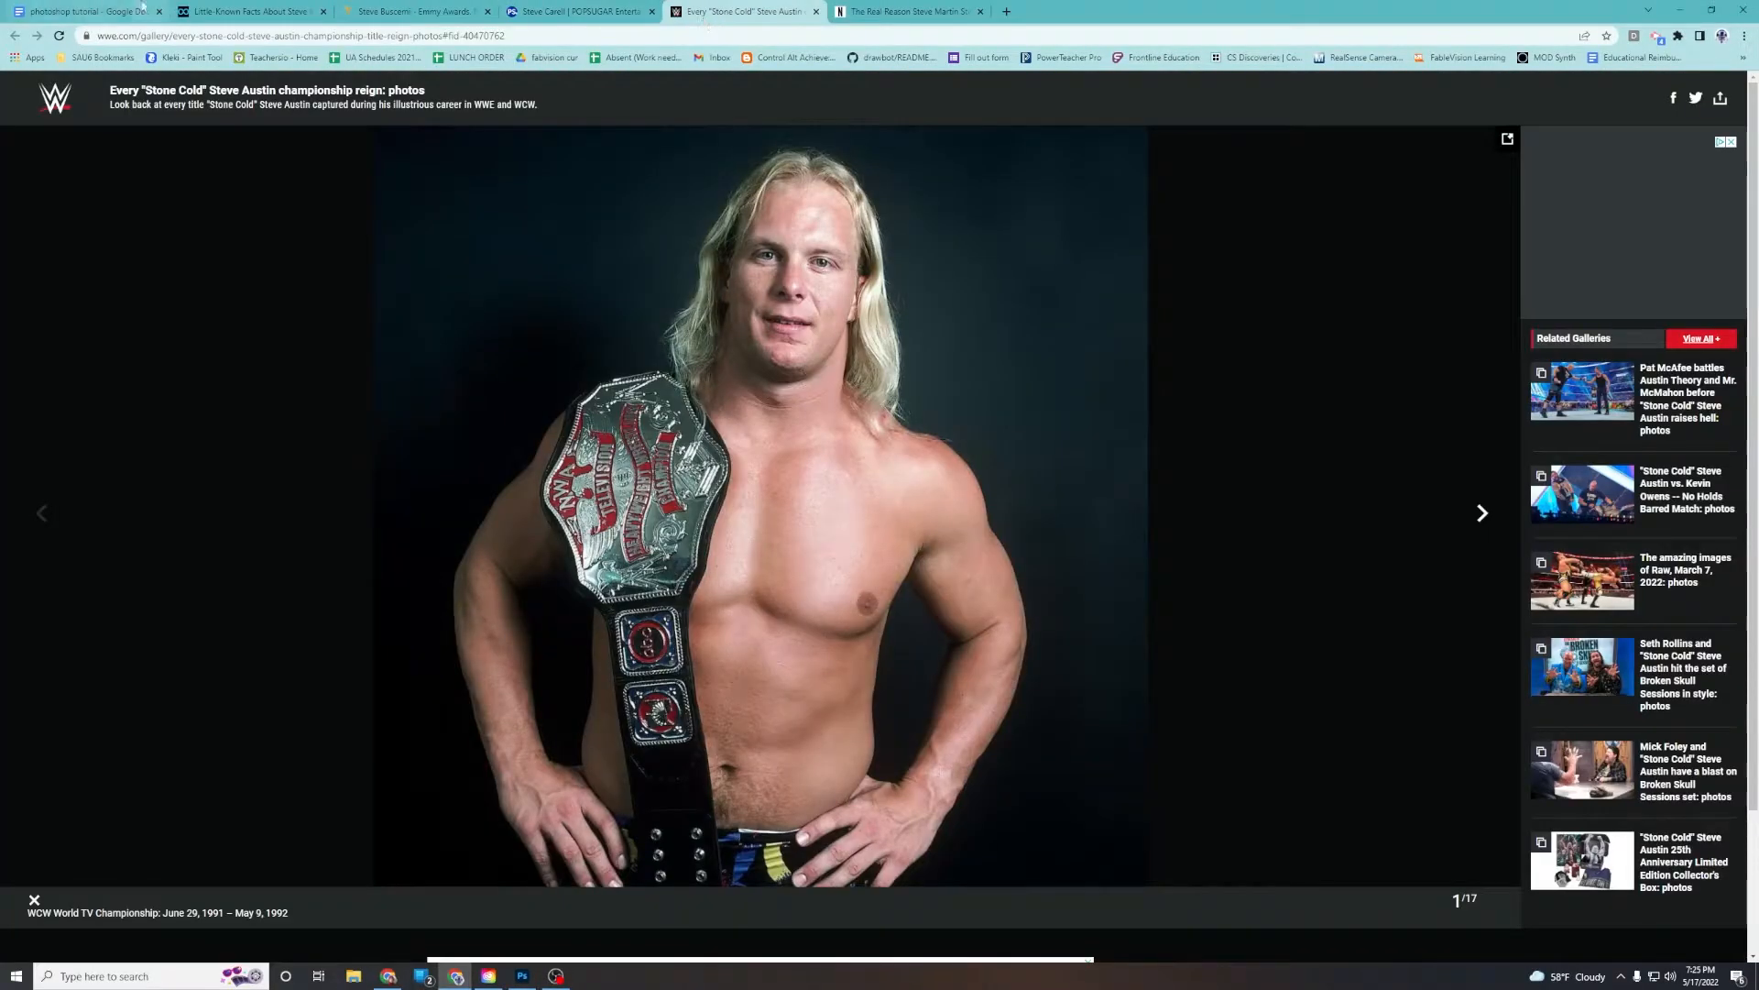
pyautogui.click(269, 15)
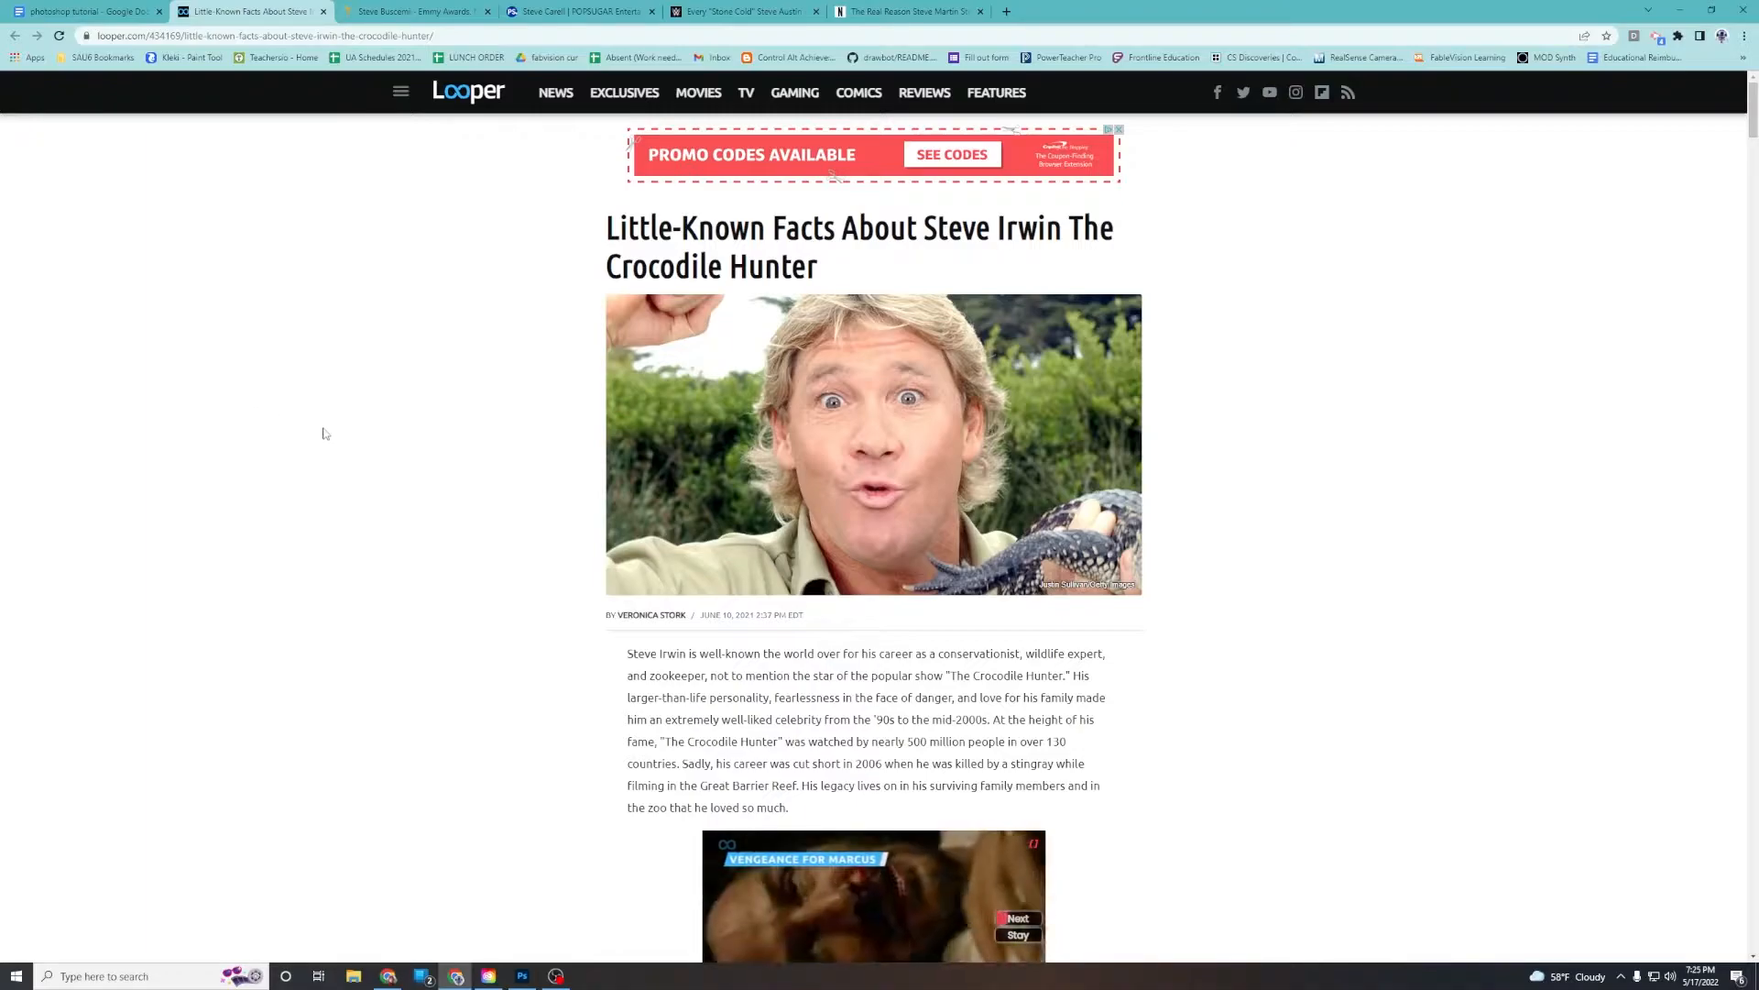
pyautogui.rightClick(714, 365)
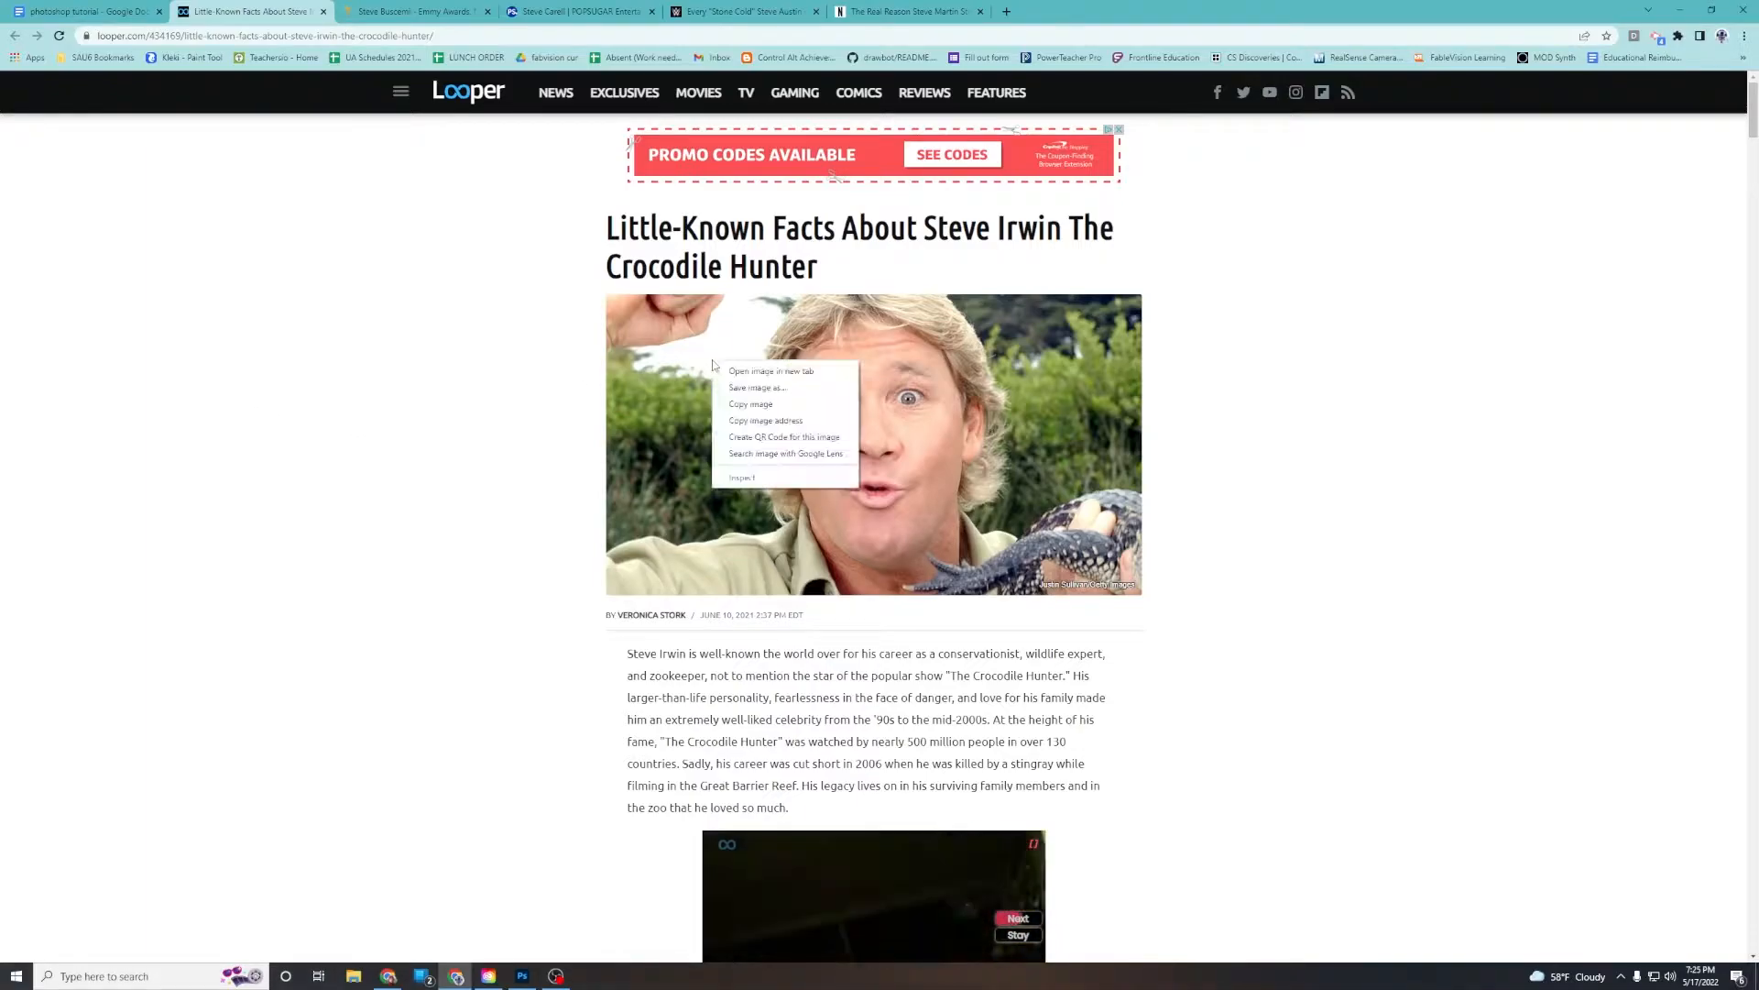
pyautogui.click(758, 406)
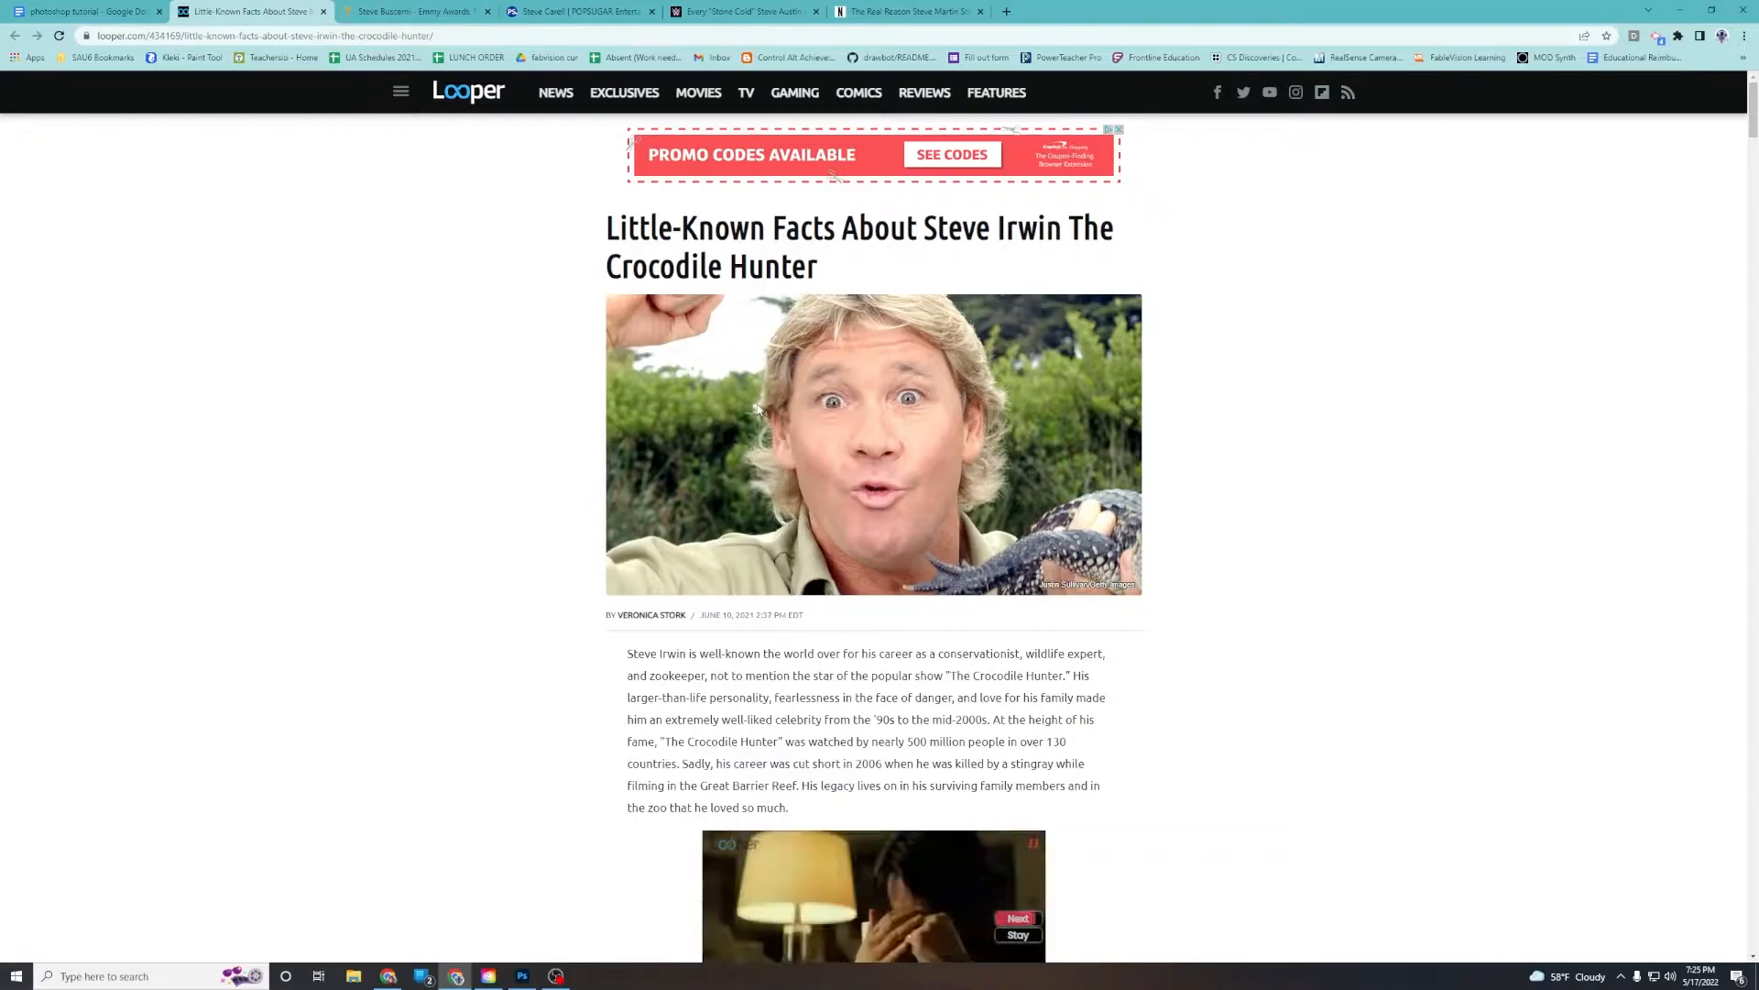
pyautogui.click(522, 976)
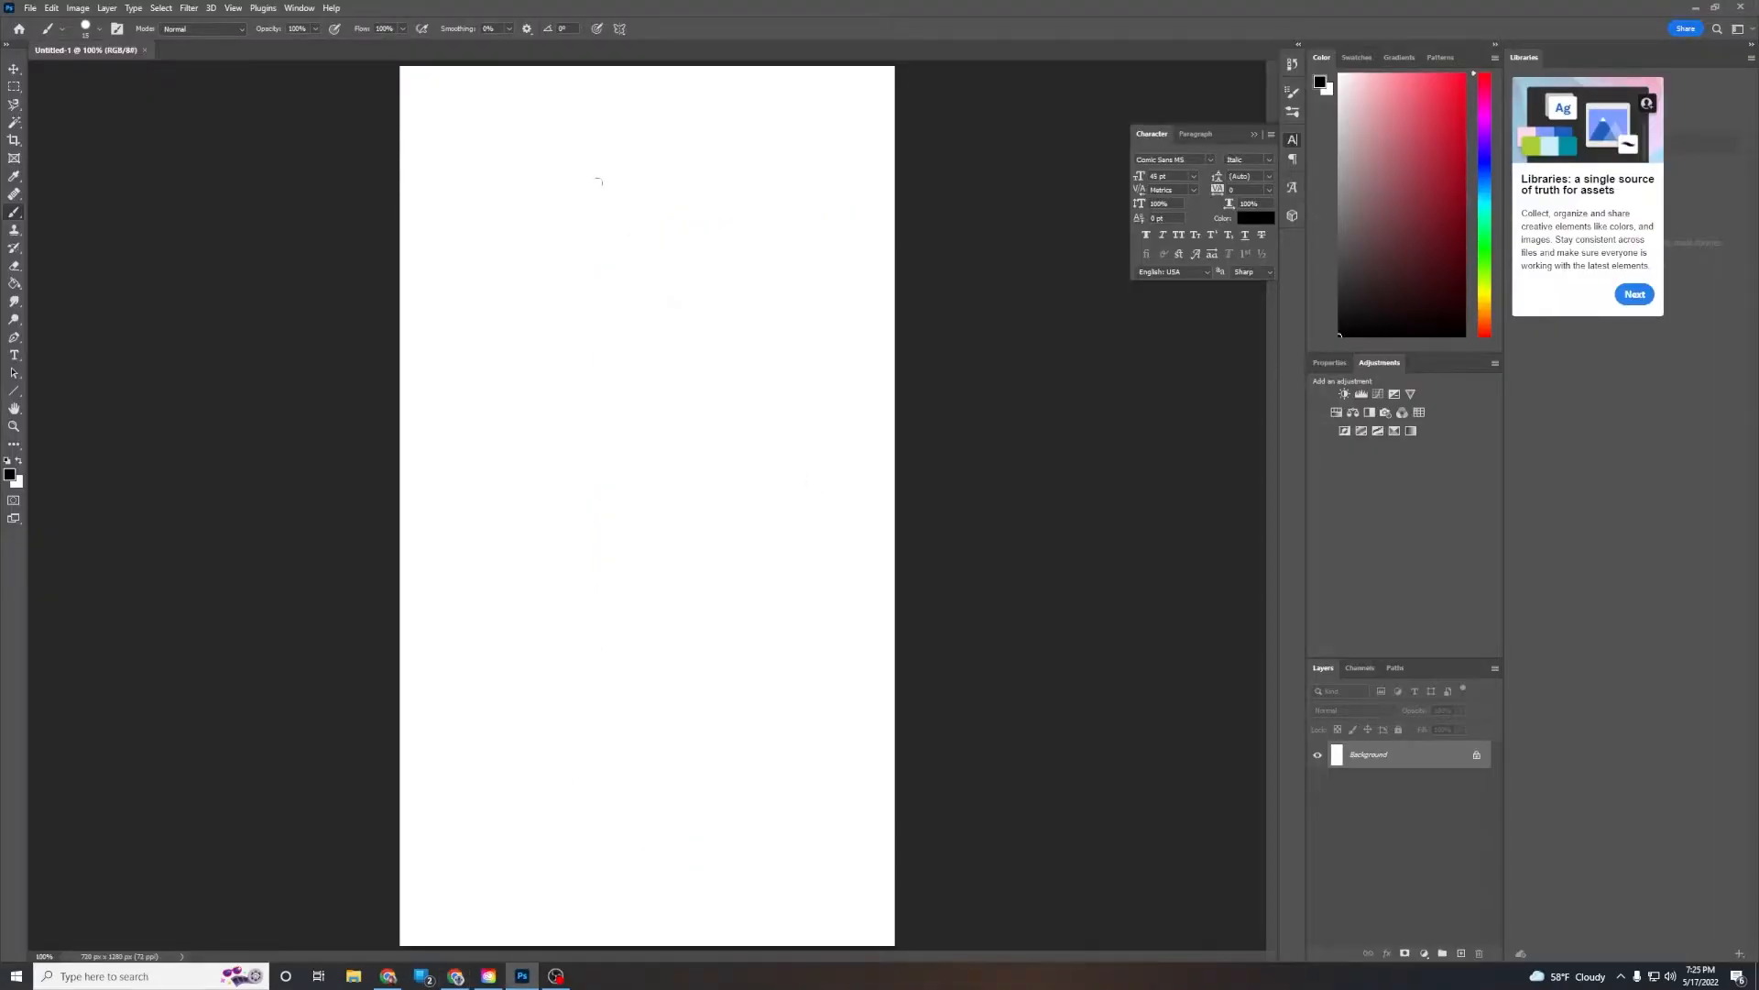
pyautogui.hotkey('ctrl', 'v')
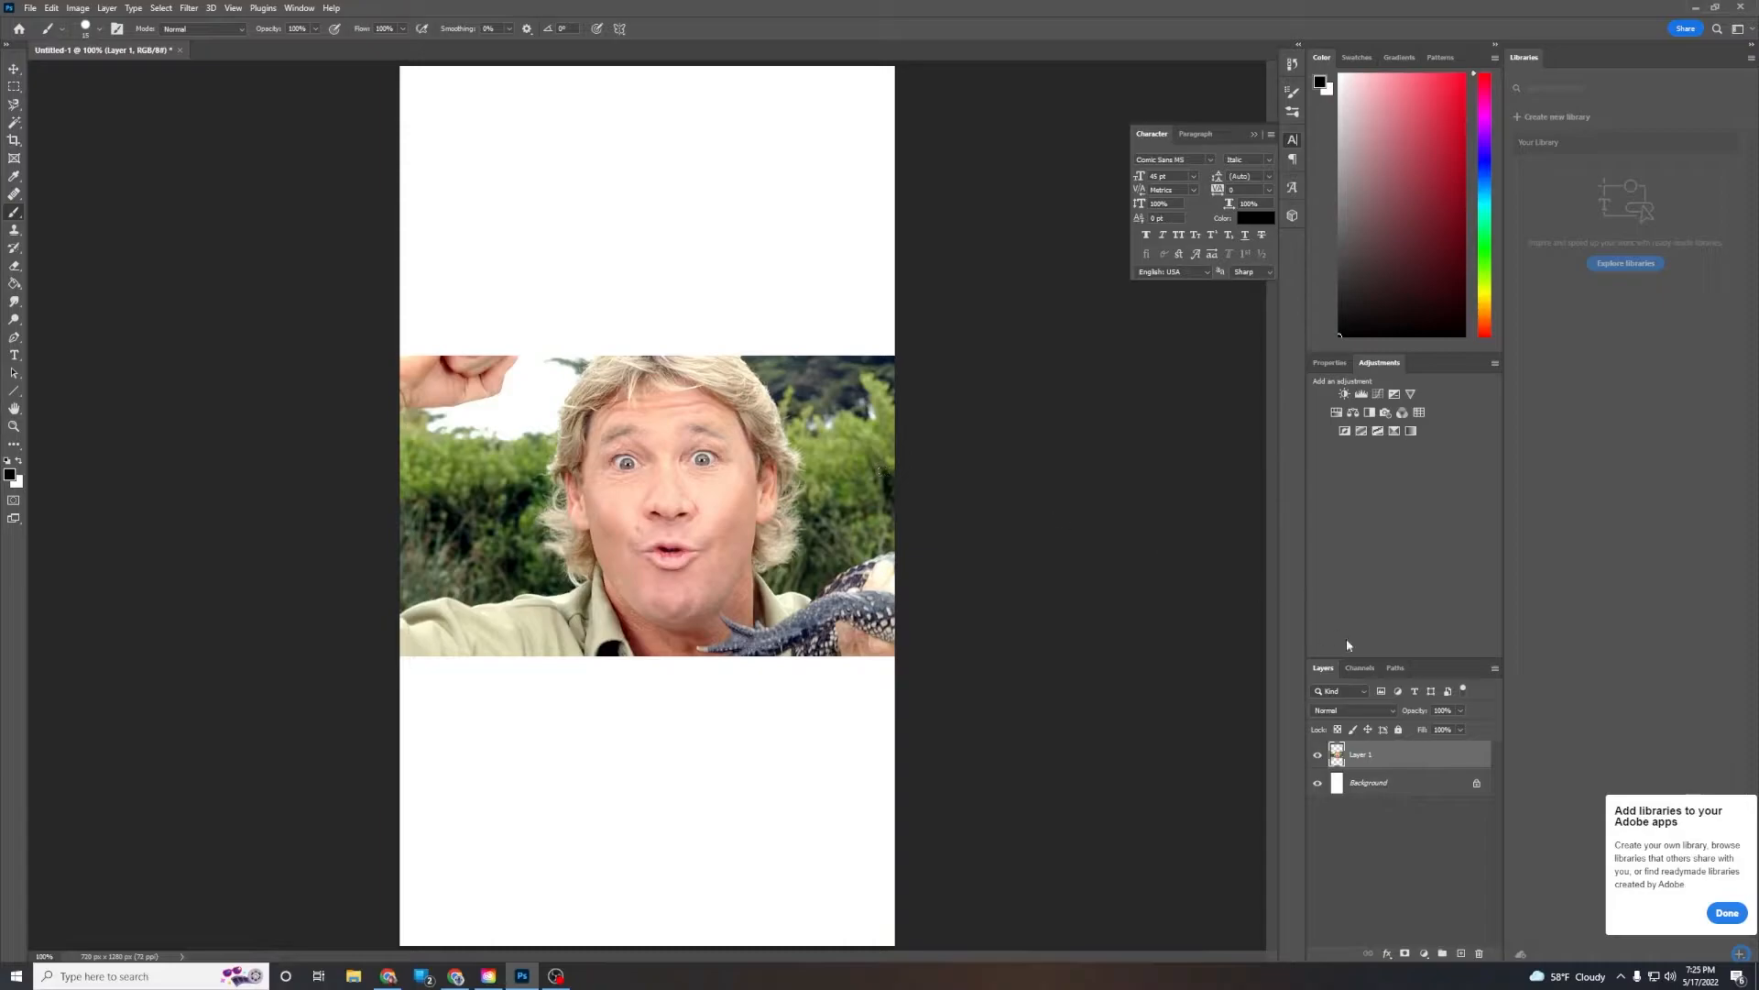
# Rename the pasted layer as irwin
pyautogui.doubleClick(1359, 756)
pyautogui.write('I')
pyautogui.click(1400, 837)
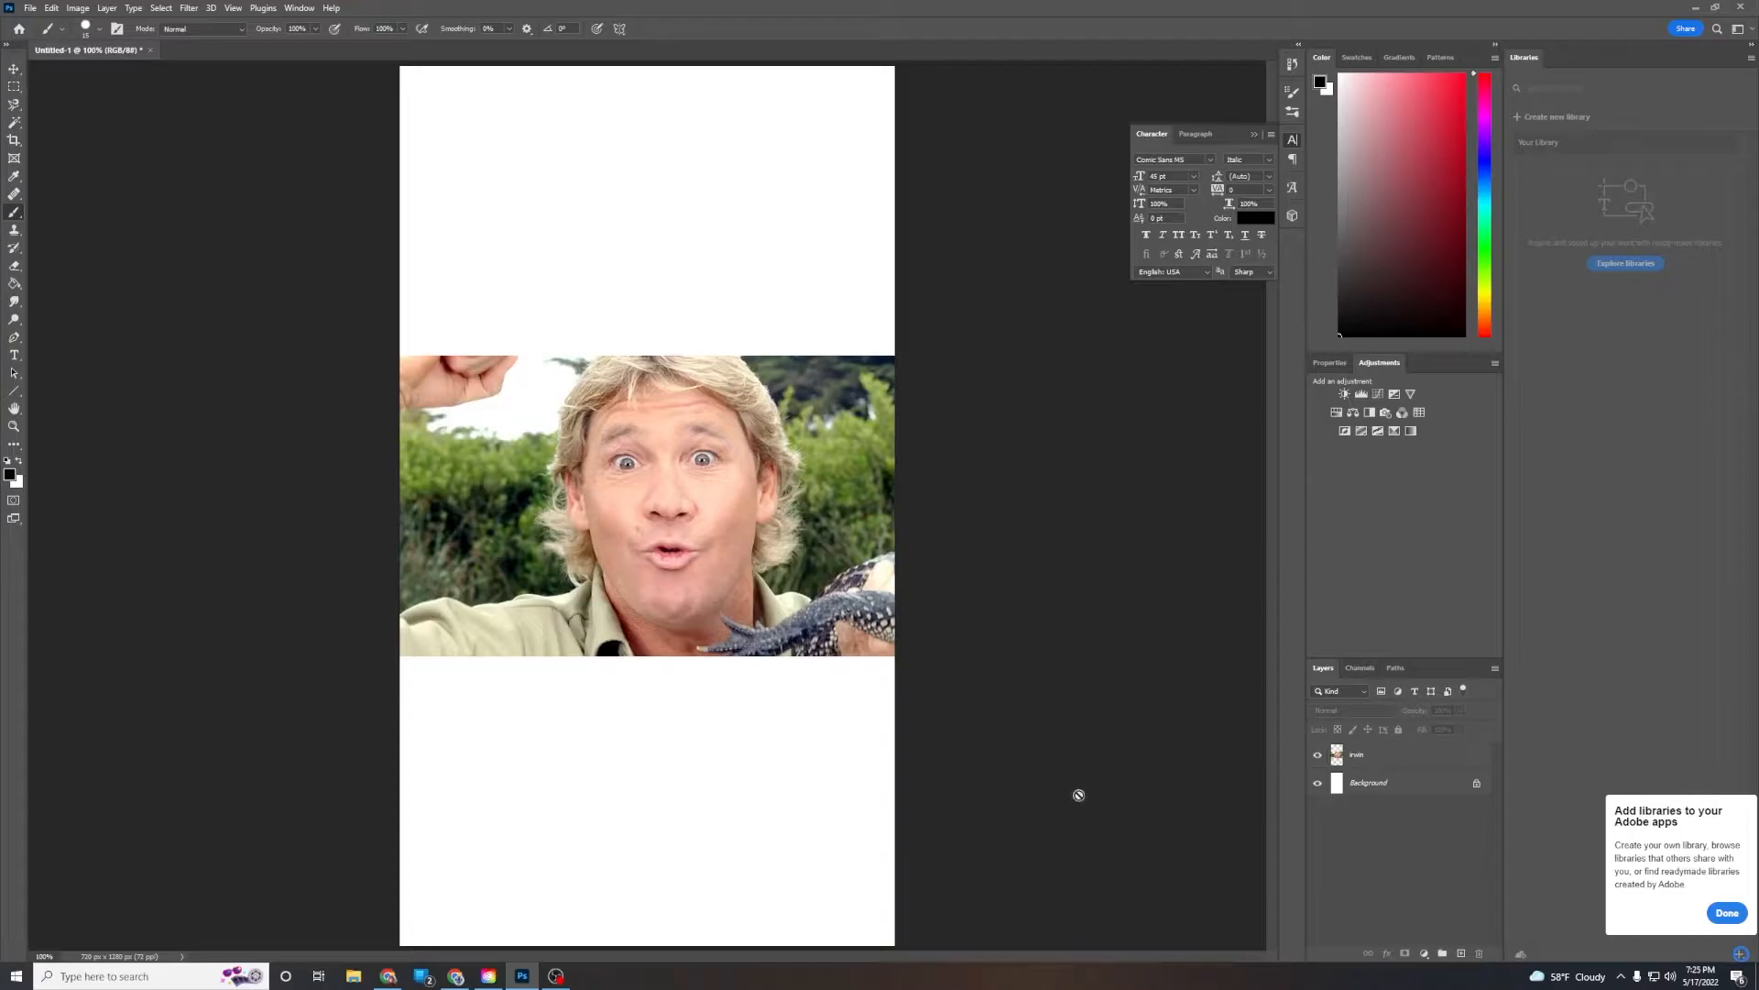
# Copy the Steve Buscemi portrait from the Emmys page and paste it into the document
pyautogui.click(456, 976)
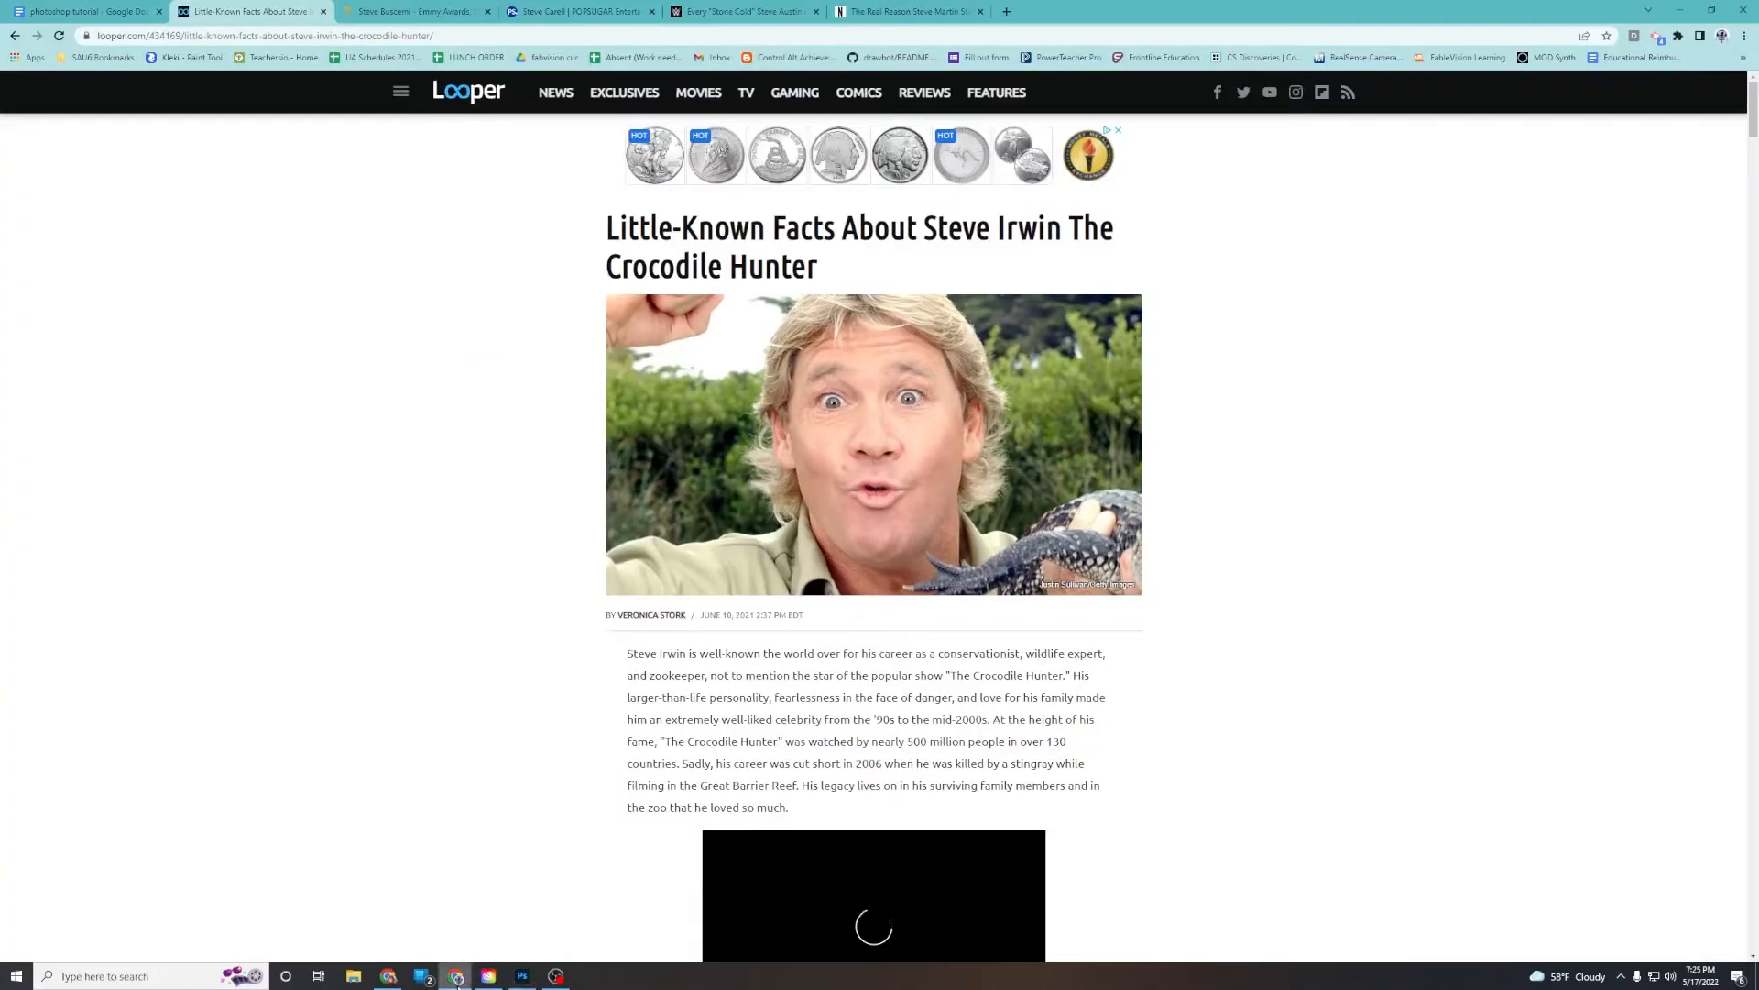
pyautogui.click(414, 11)
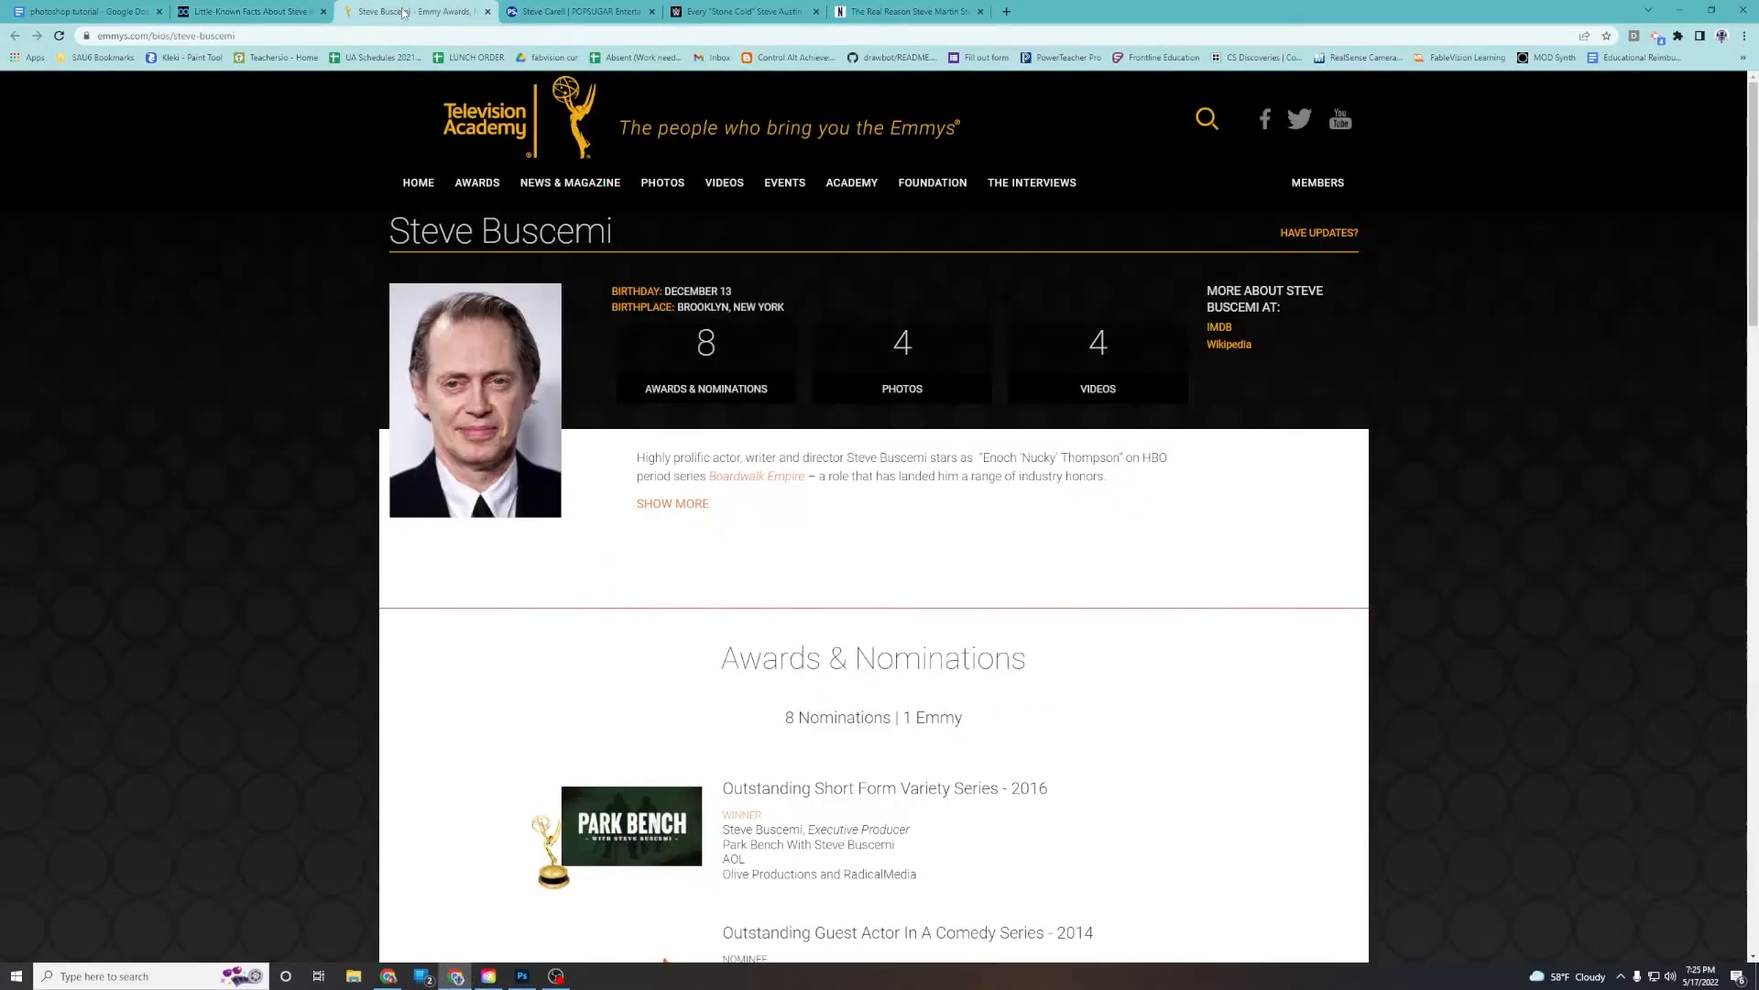
pyautogui.rightClick(447, 337)
pyautogui.click(494, 389)
pyautogui.click(523, 976)
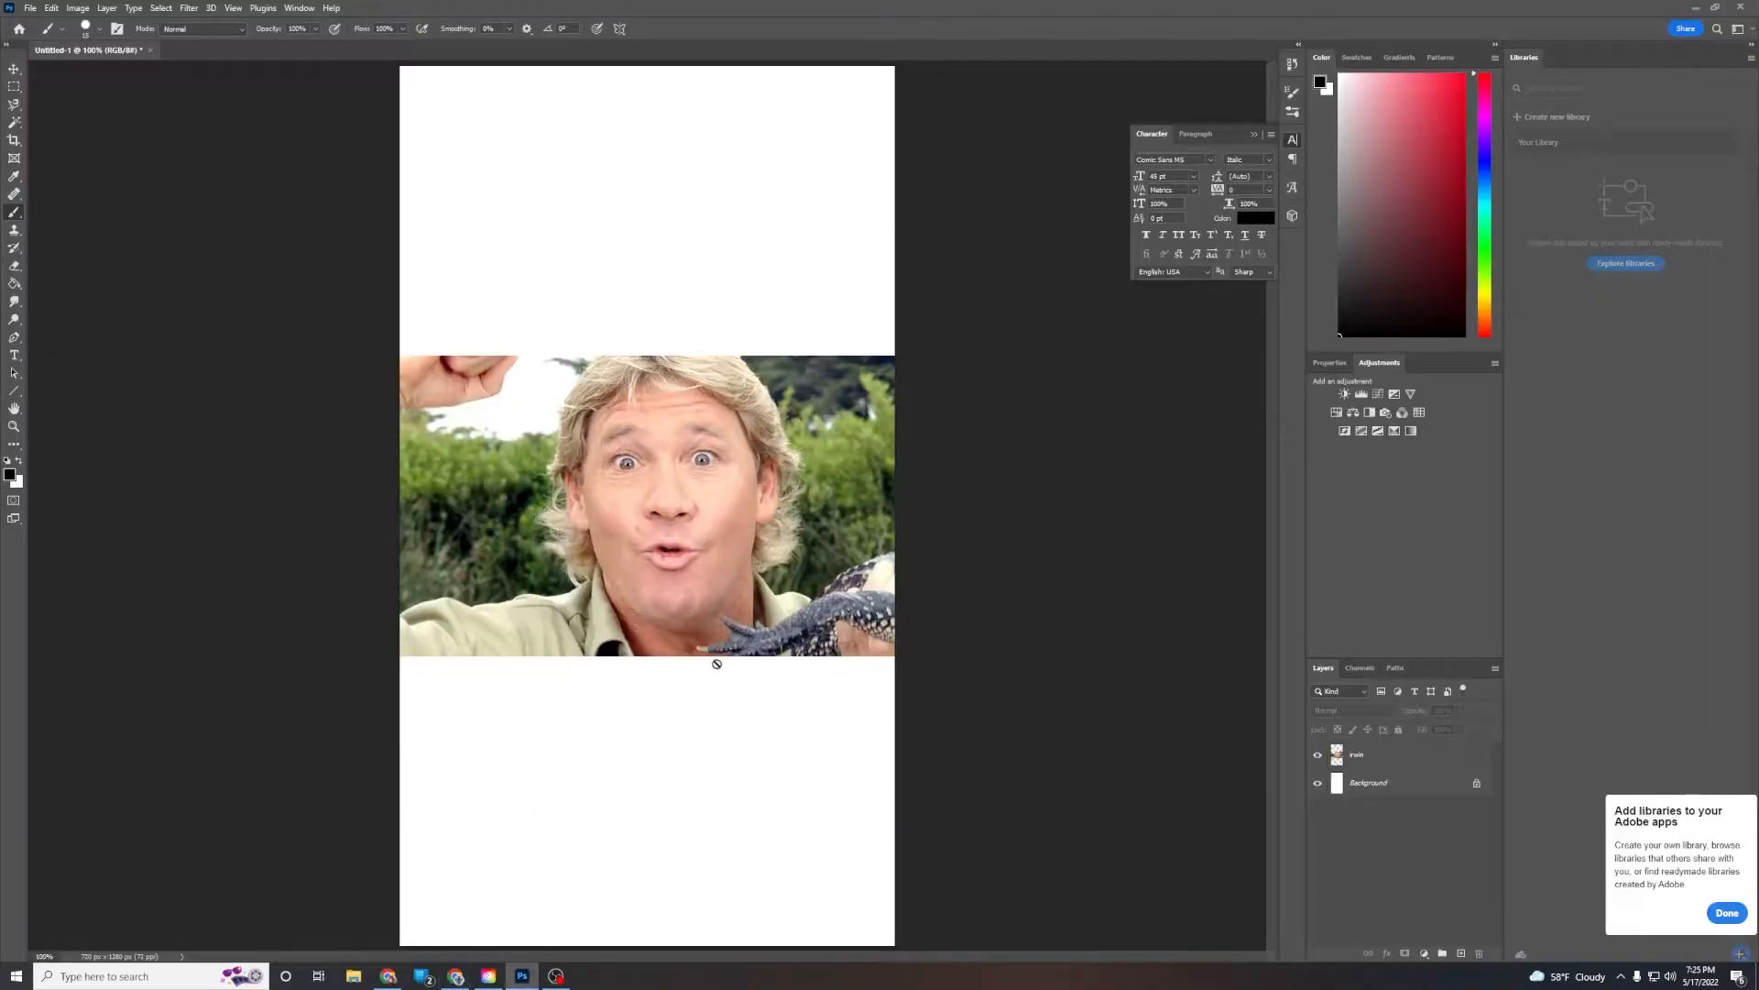
pyautogui.hotkey('ctrl', 'v')
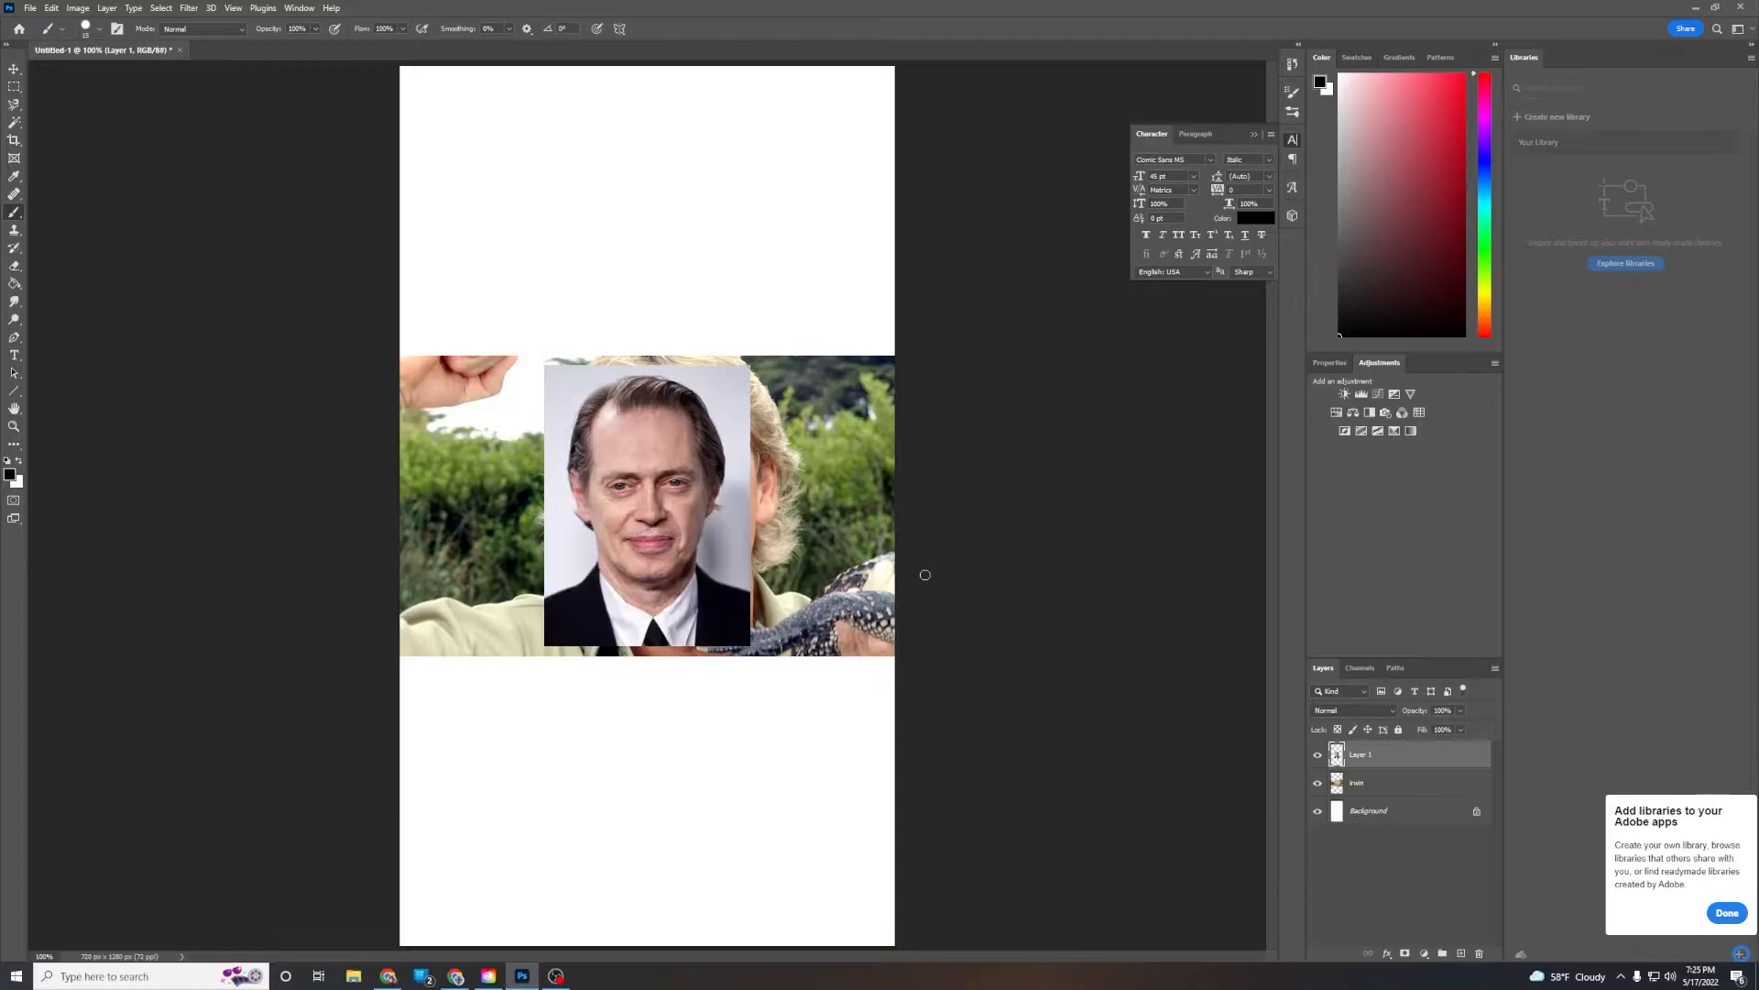
# Rename the new layer after Steve Buscemi
pyautogui.doubleClick(1363, 754)
pyautogui.write('brussles')
pyautogui.click(1408, 904)
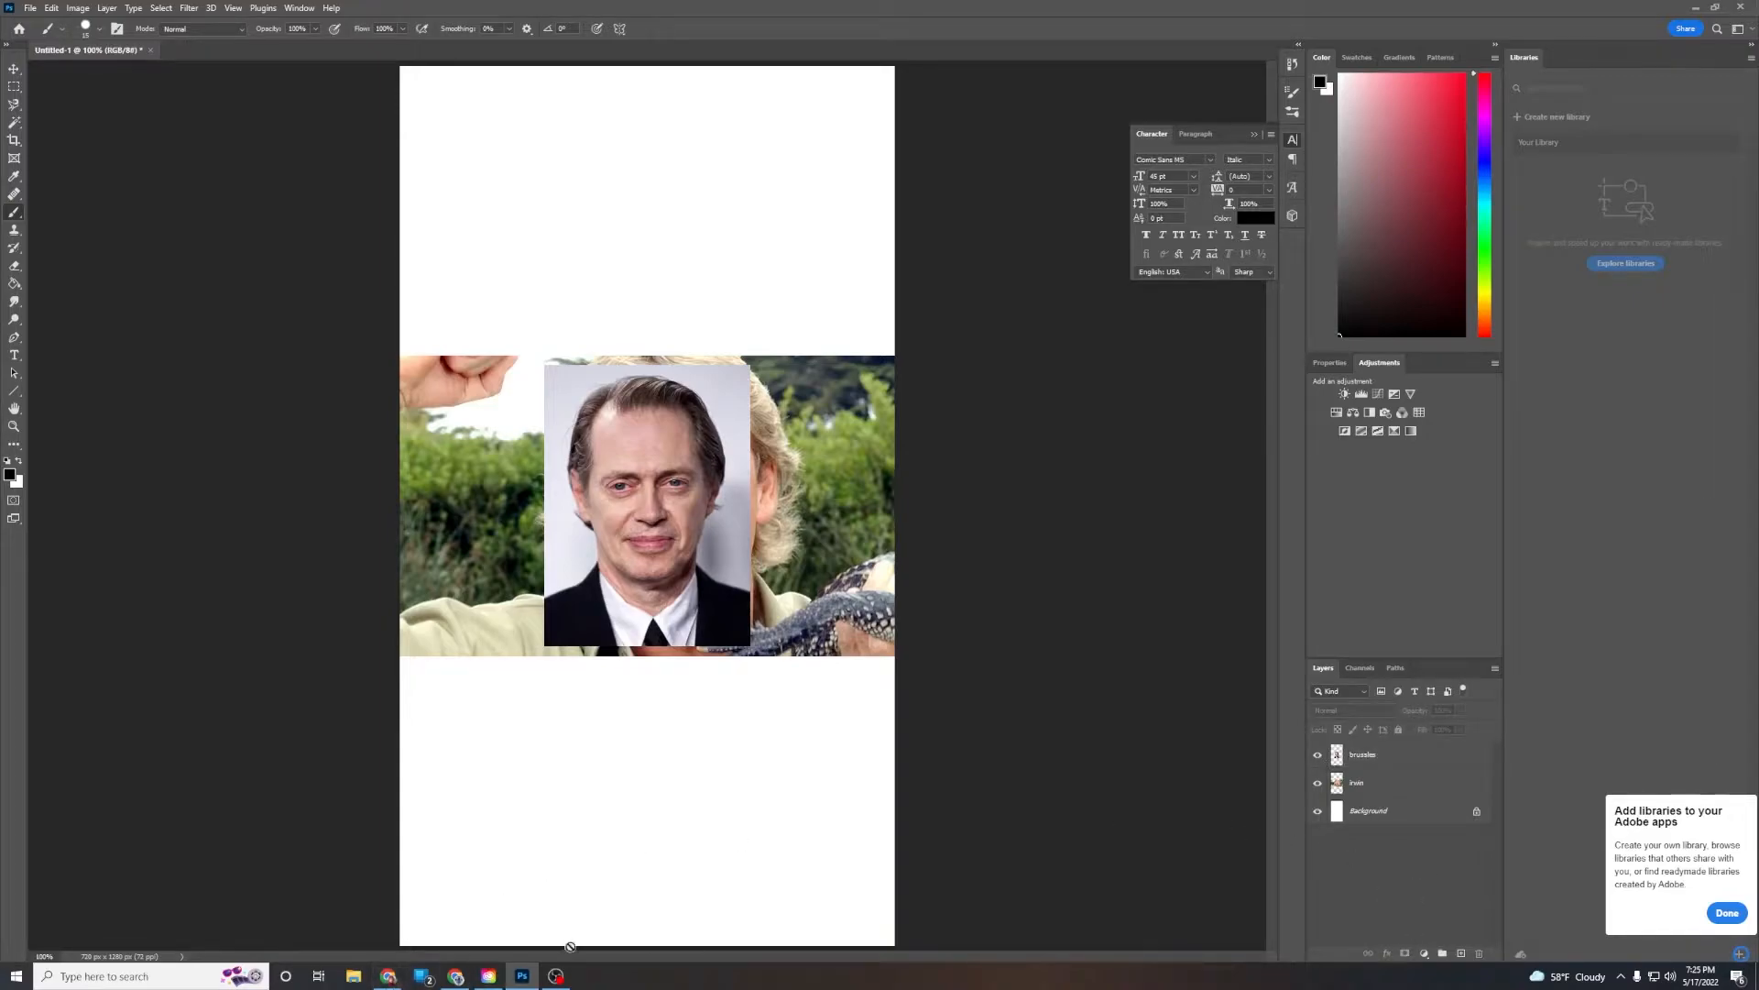
# Copy the Steve Carell photo from its browser tab and paste it into the document
pyautogui.click(476, 979)
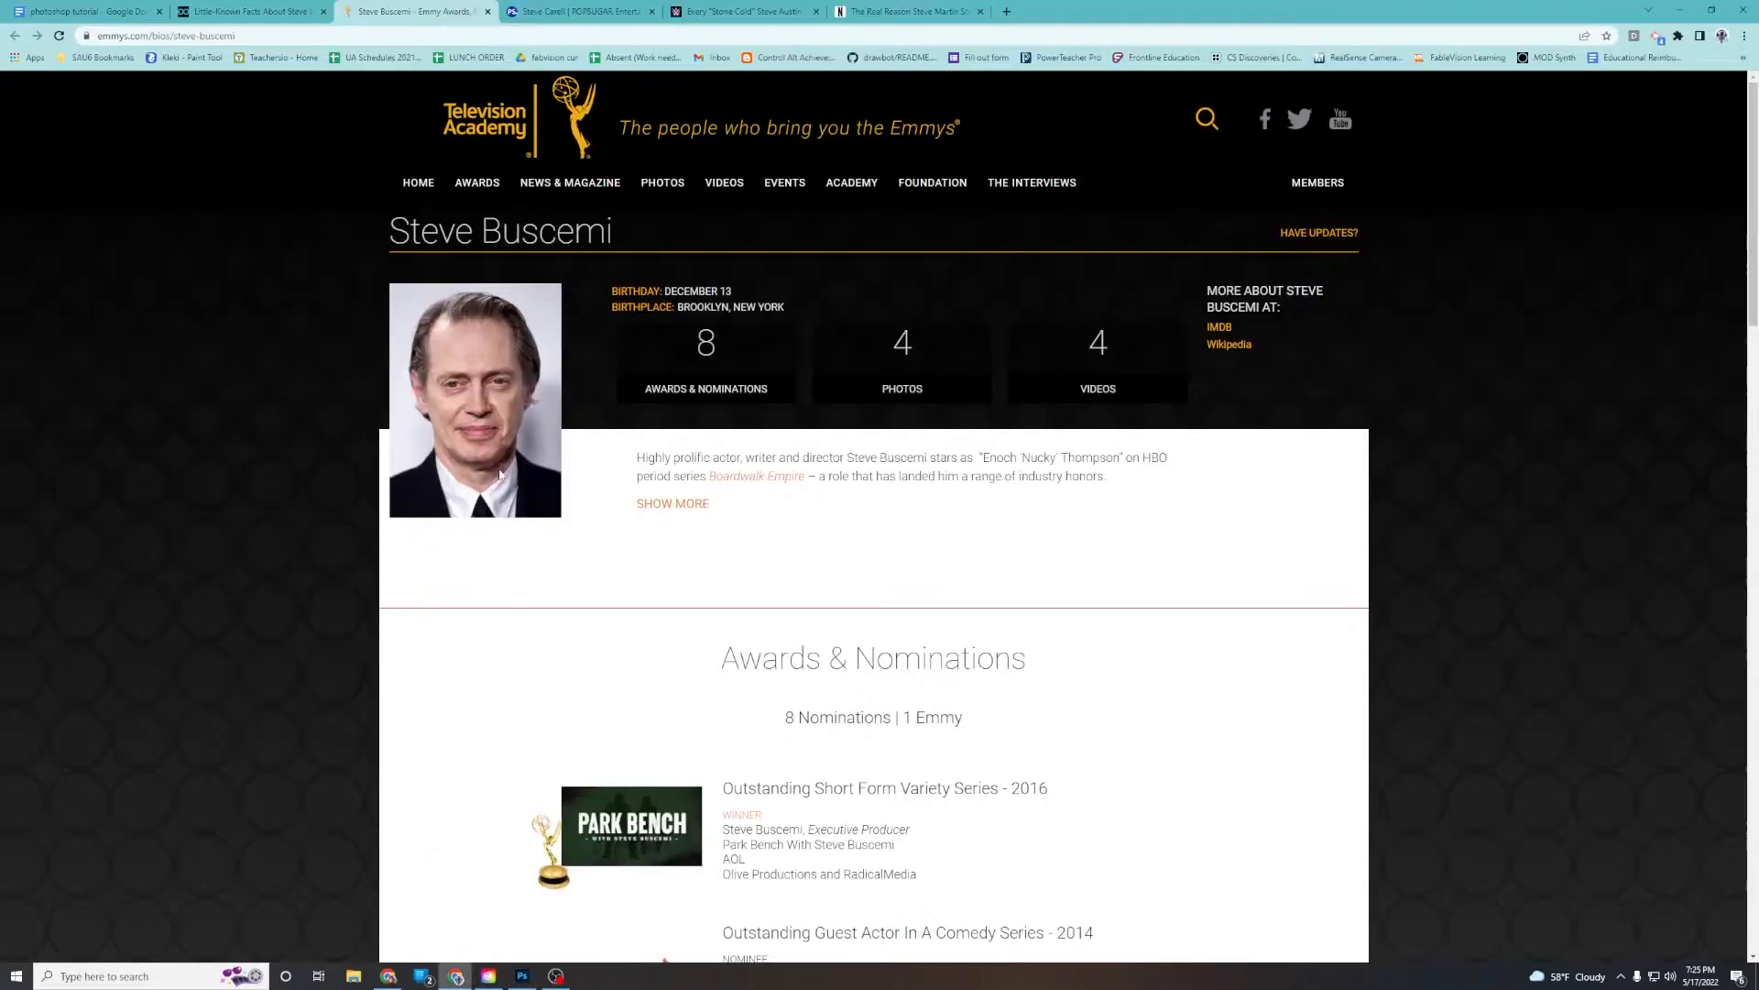
pyautogui.click(550, 13)
pyautogui.rightClick(570, 483)
pyautogui.click(627, 534)
pyautogui.click(523, 976)
pyautogui.hotkey('ctrl', 'v')
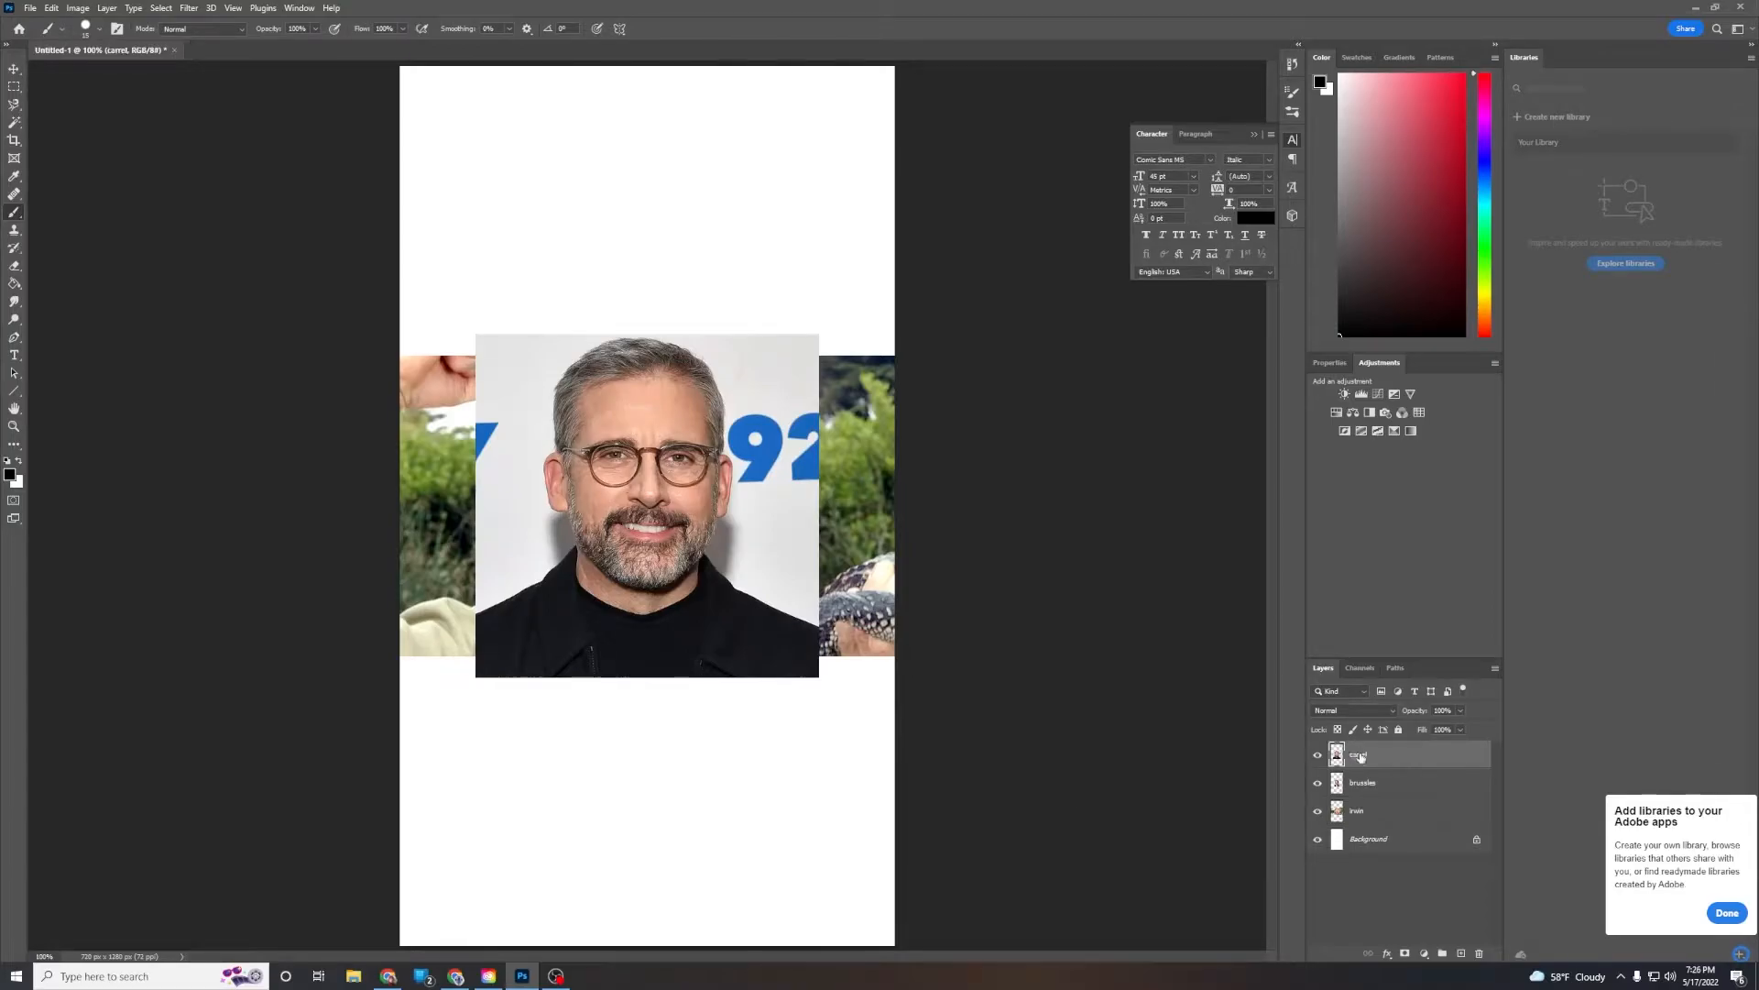
# Copy the Stone Cold Steve Austin photo from the WWE gallery and paste it into the document
pyautogui.hotkey('alt', 'Tab')
pyautogui.click(740, 12)
pyautogui.rightClick(482, 410)
pyautogui.click(527, 457)
pyautogui.click(522, 976)
pyautogui.hotkey('ctrl', 'v')
# Rename the Austin layer as cold
pyautogui.doubleClick(1364, 755)
pyautogui.write('austin')
pyautogui.press('Return')
# Copy the Steve Martin photo from its browser tab and paste it into the document
pyautogui.click(455, 976)
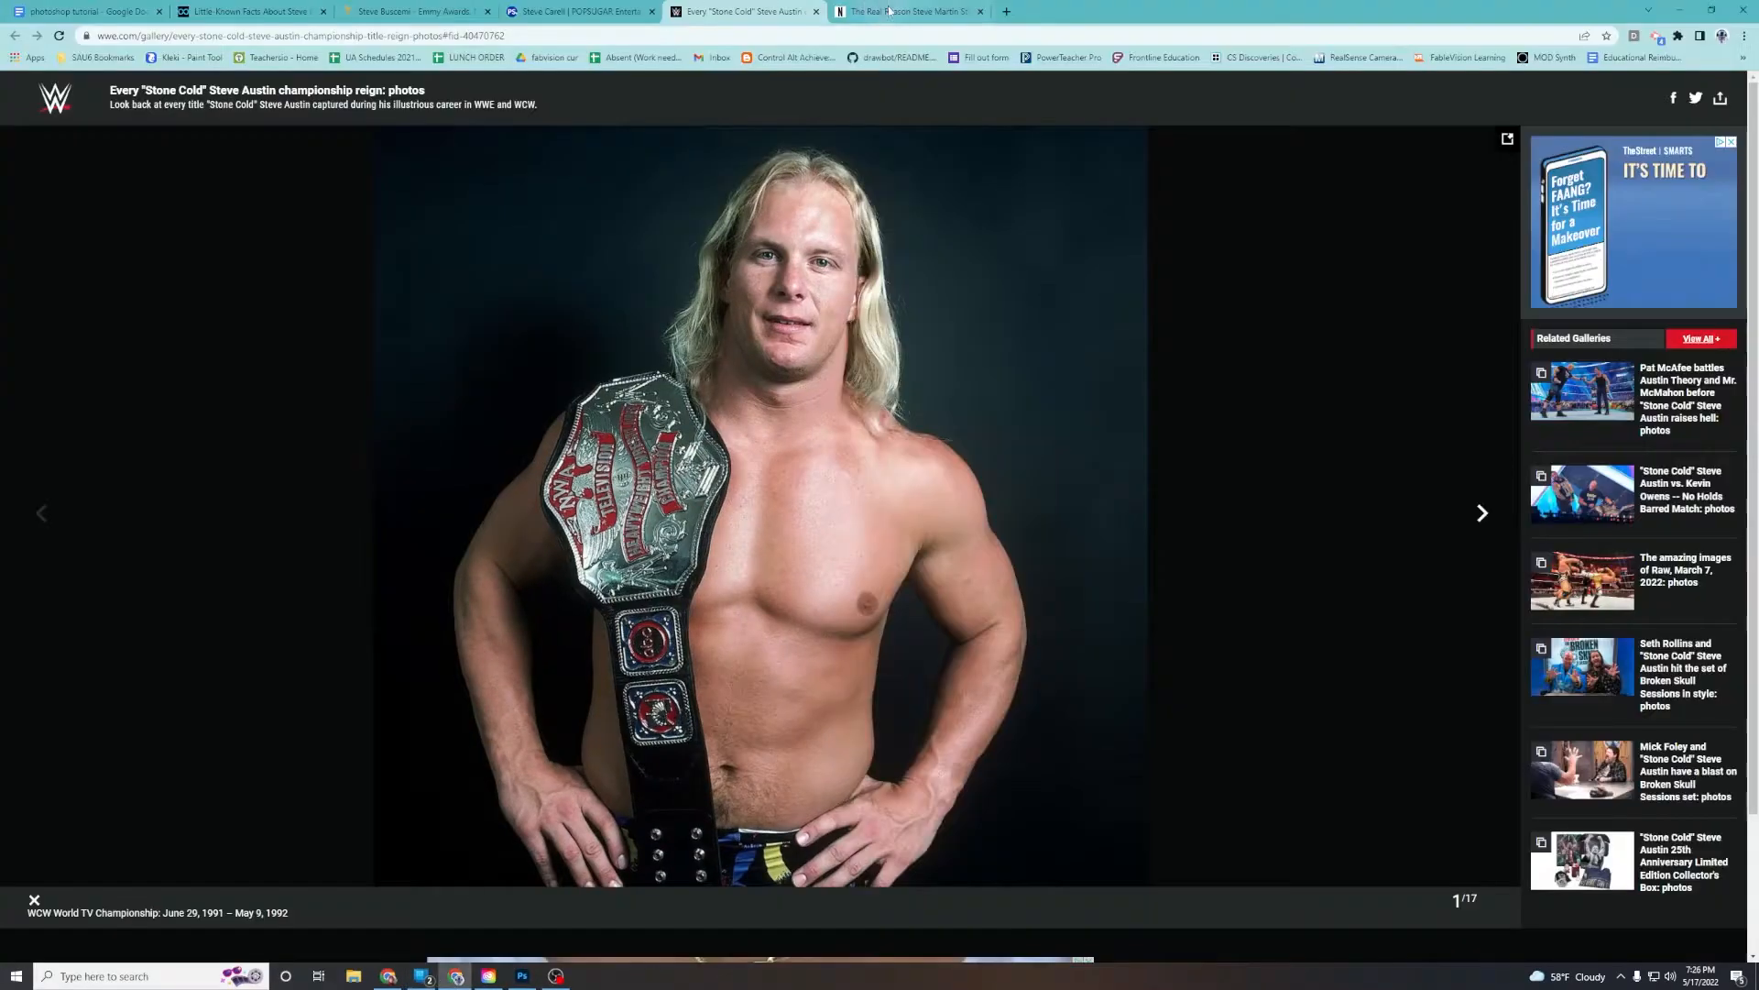
pyautogui.click(907, 12)
pyautogui.rightClick(791, 398)
pyautogui.click(828, 442)
pyautogui.hotkey('alt', 'Tab')
pyautogui.hotkey('ctrl', 'v')
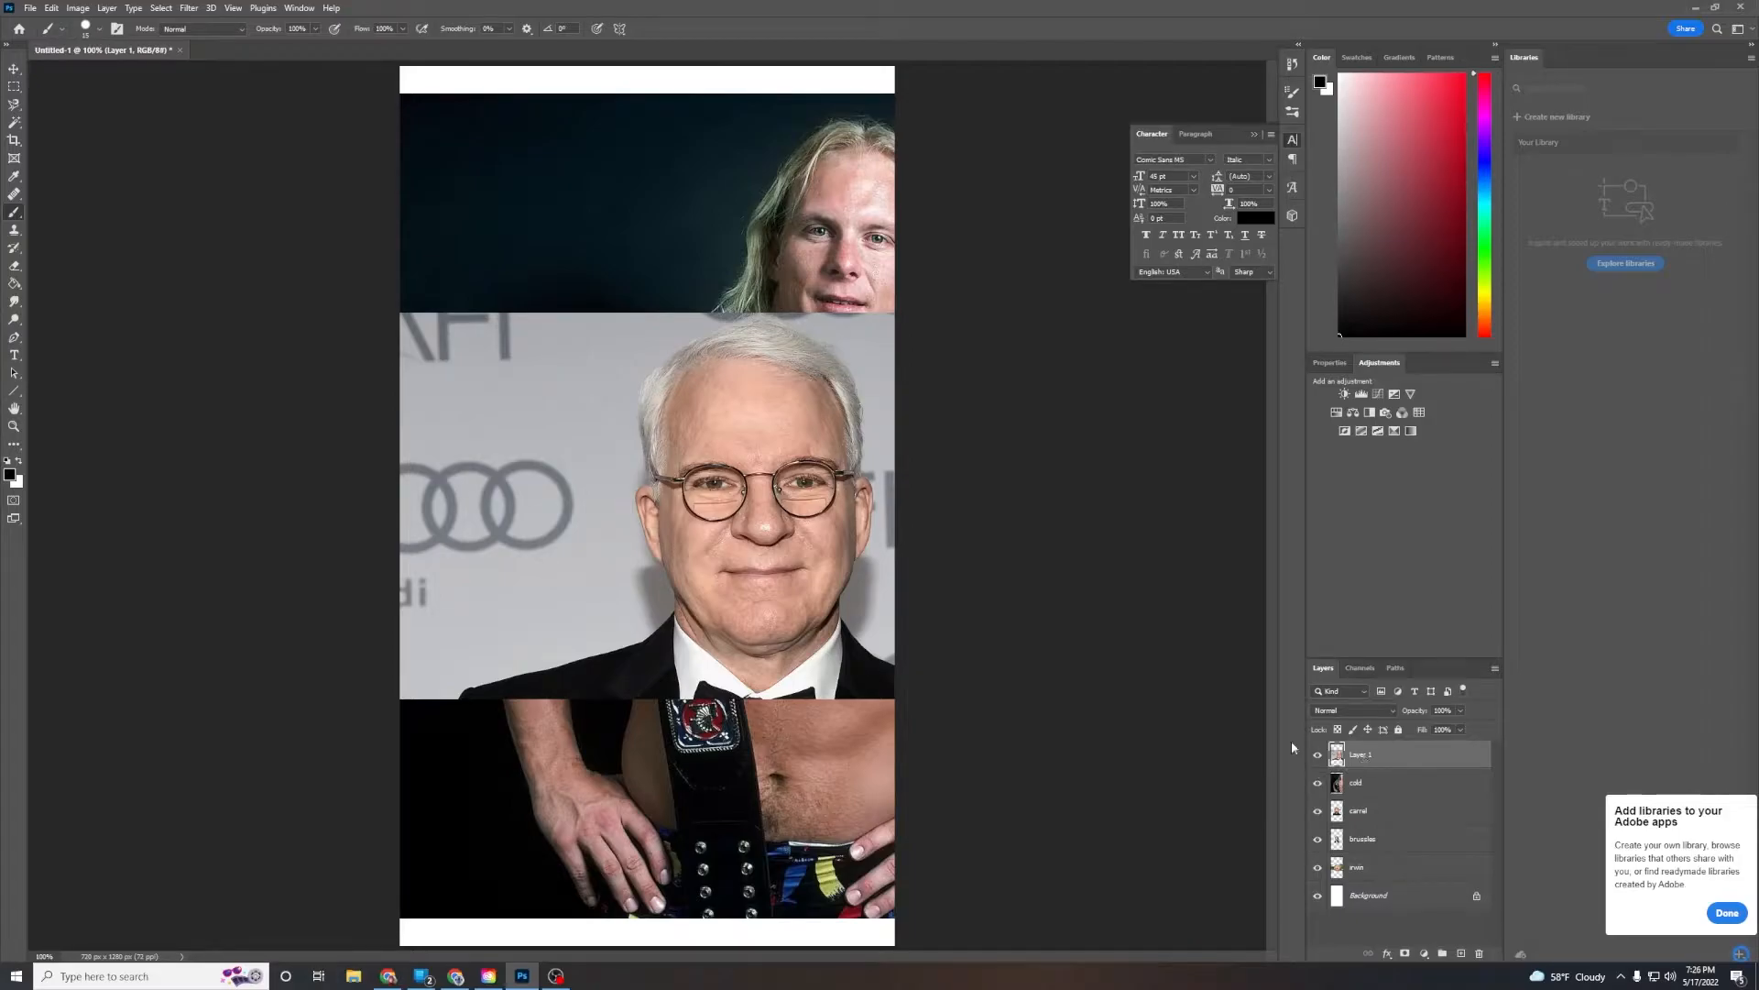
# Move the Steve Martin photo up toward the top of the canvas with the Move tool
pyautogui.click(14, 70)
pyautogui.moveTo(862, 545); pyautogui.dragTo(683, 347)
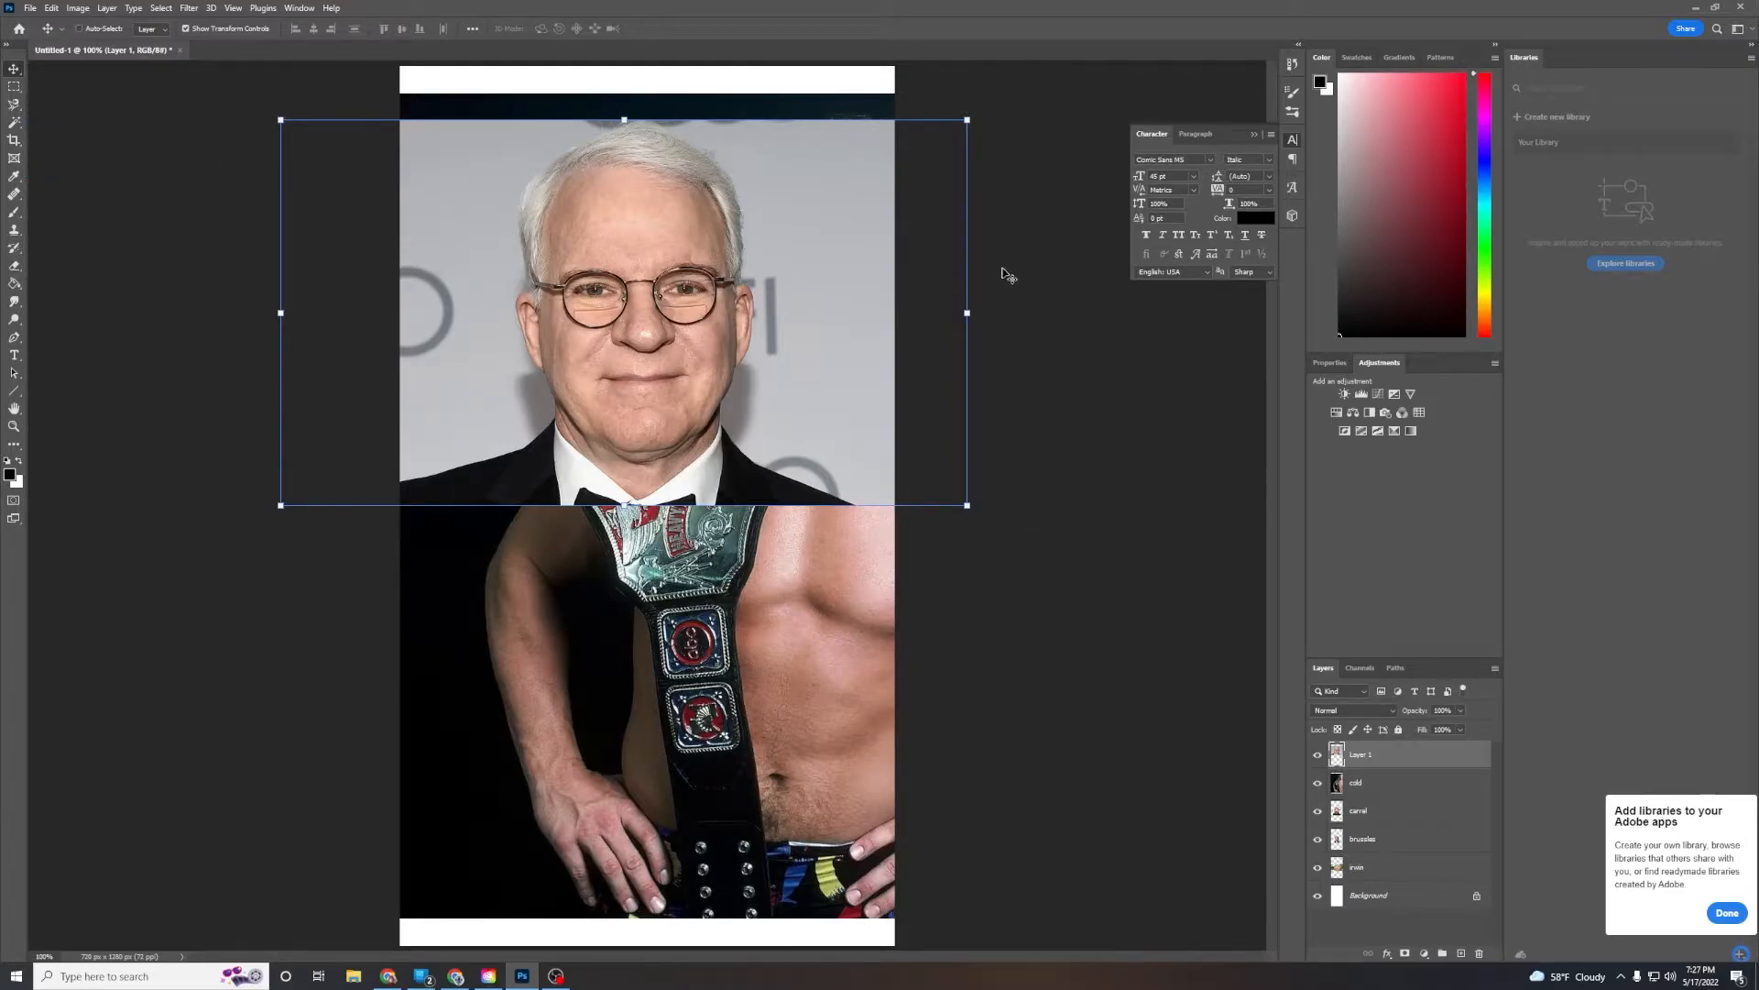
# Try scaling the Steve Martin photo larger from its corner handle, then undo the scaling
pyautogui.click(187, 30)
pyautogui.click(187, 28)
pyautogui.moveTo(967, 506); pyautogui.dragTo(1093, 944)
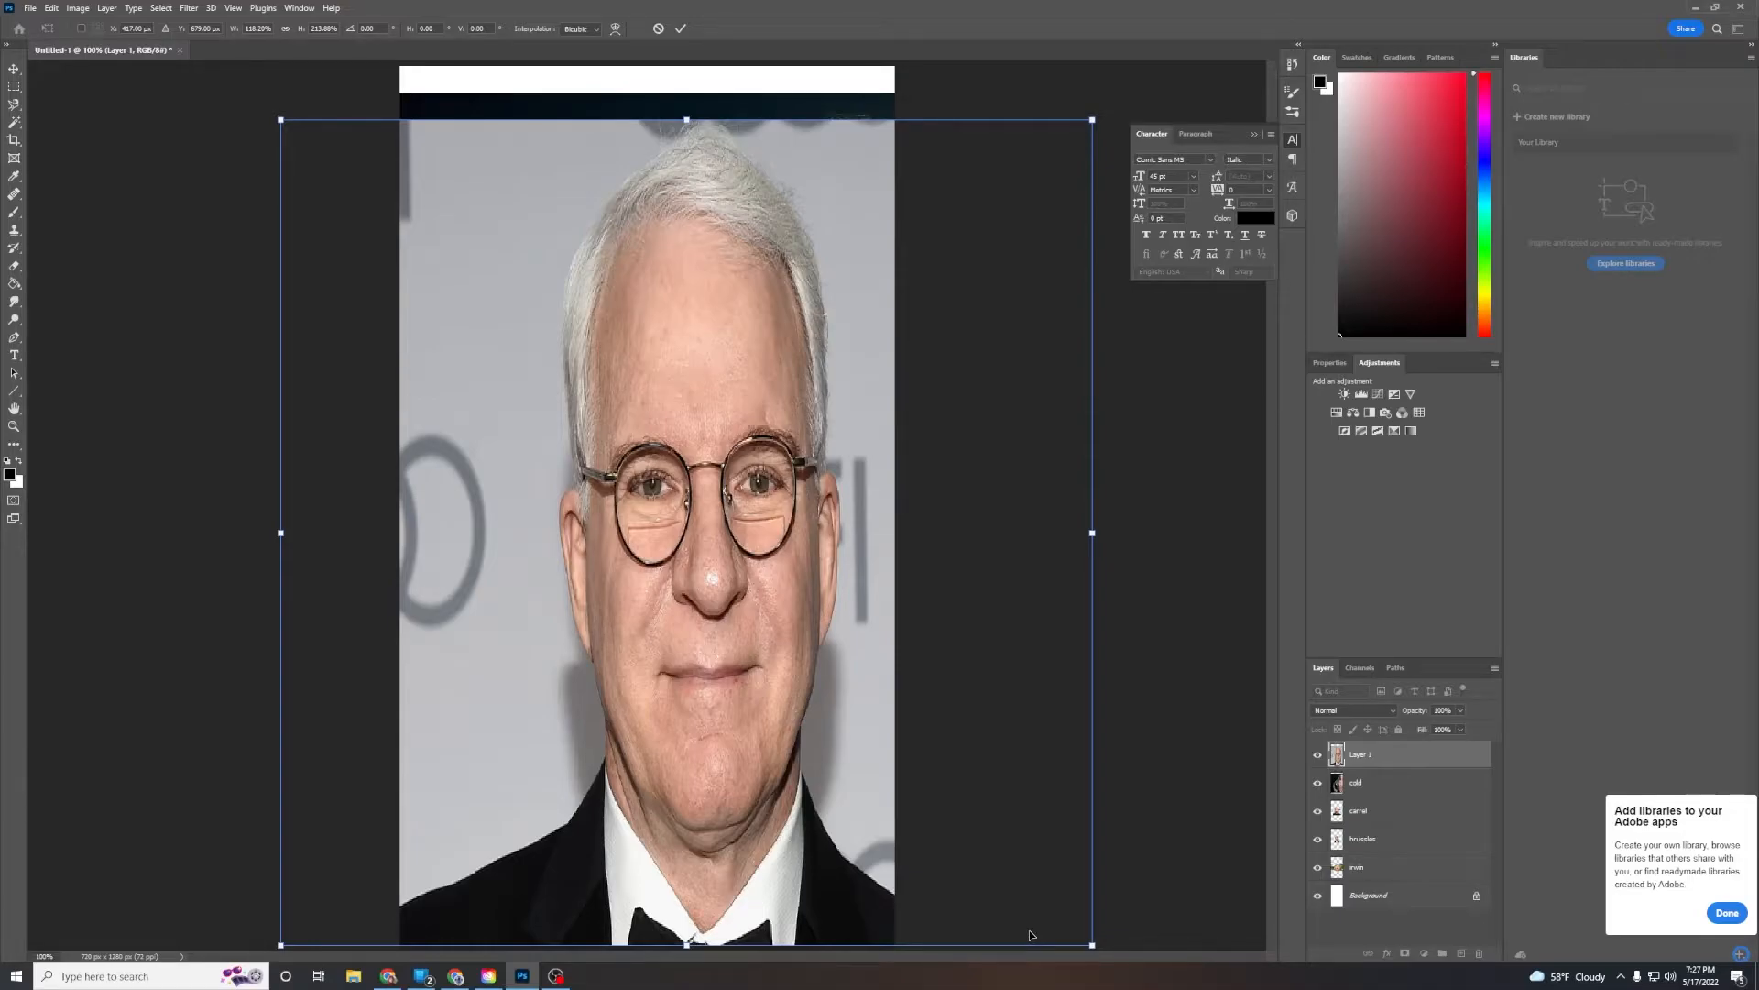
pyautogui.hotkey('ctrl', 'z')
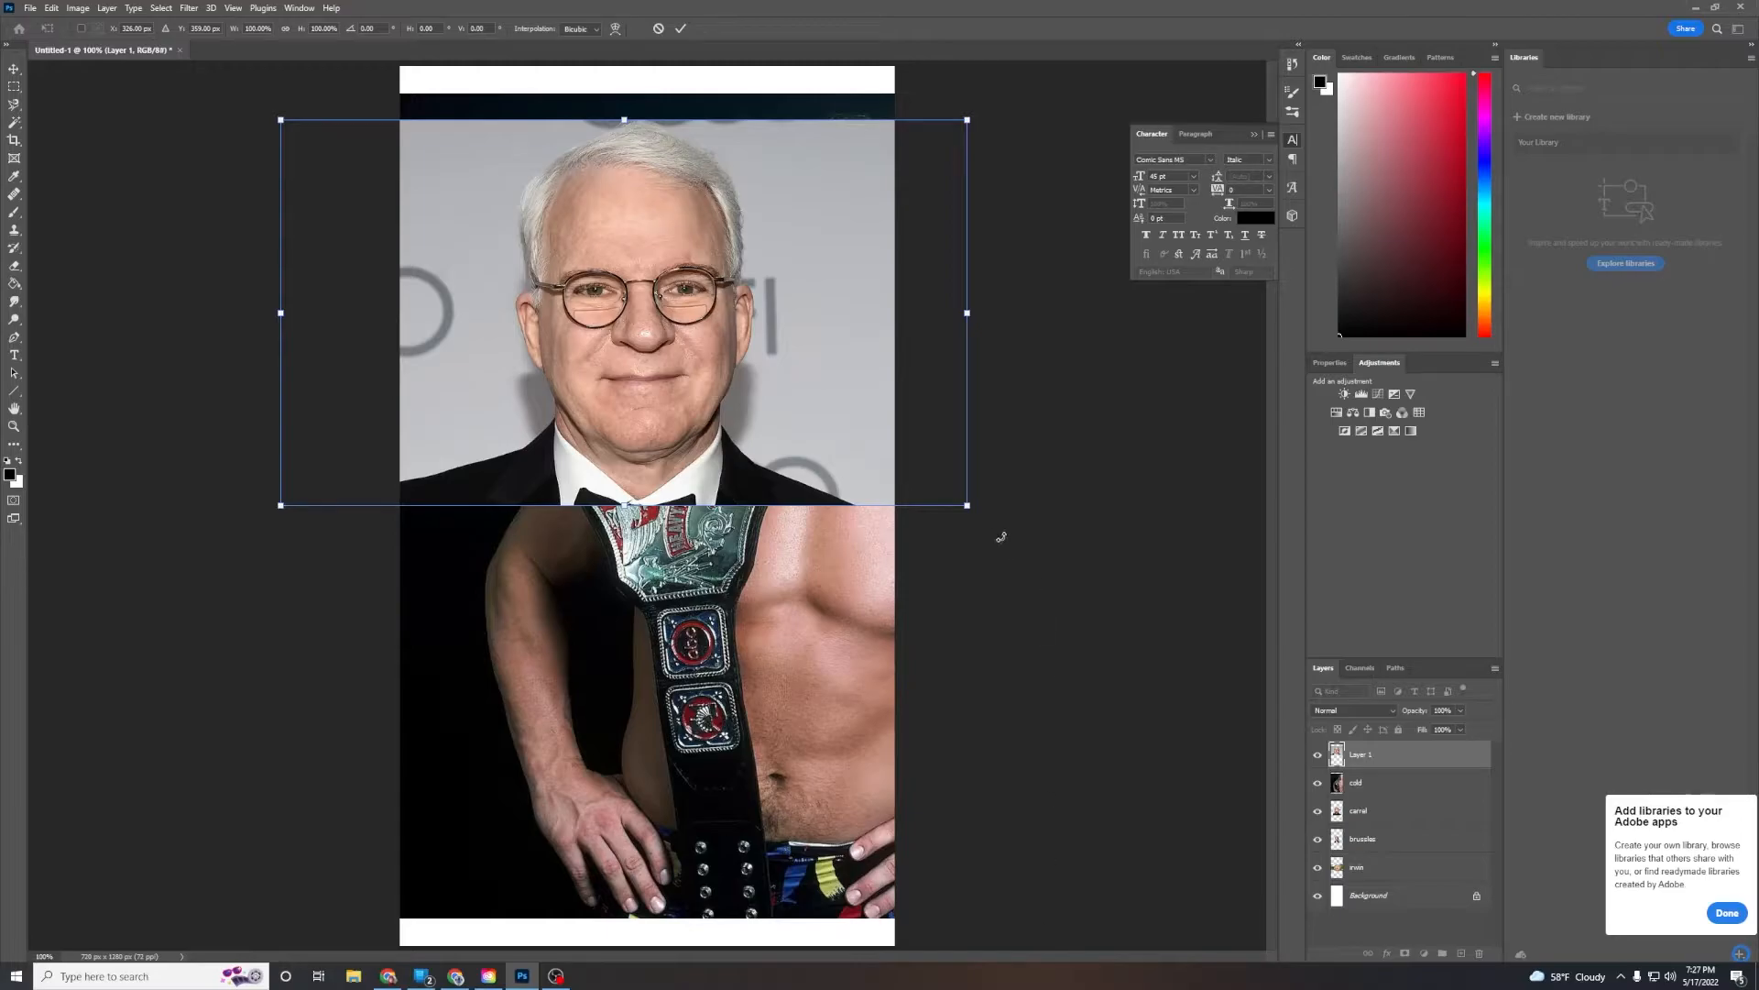
# Enlarge the Steve Martin photo from its corner handle and reposition it so his face fills the canvas
pyautogui.moveTo(967, 505); pyautogui.dragTo(1179, 863)
pyautogui.moveTo(1324, 984); pyautogui.dragTo(1322, 983)
pyautogui.moveTo(799, 482); pyautogui.dragTo(617, 532)
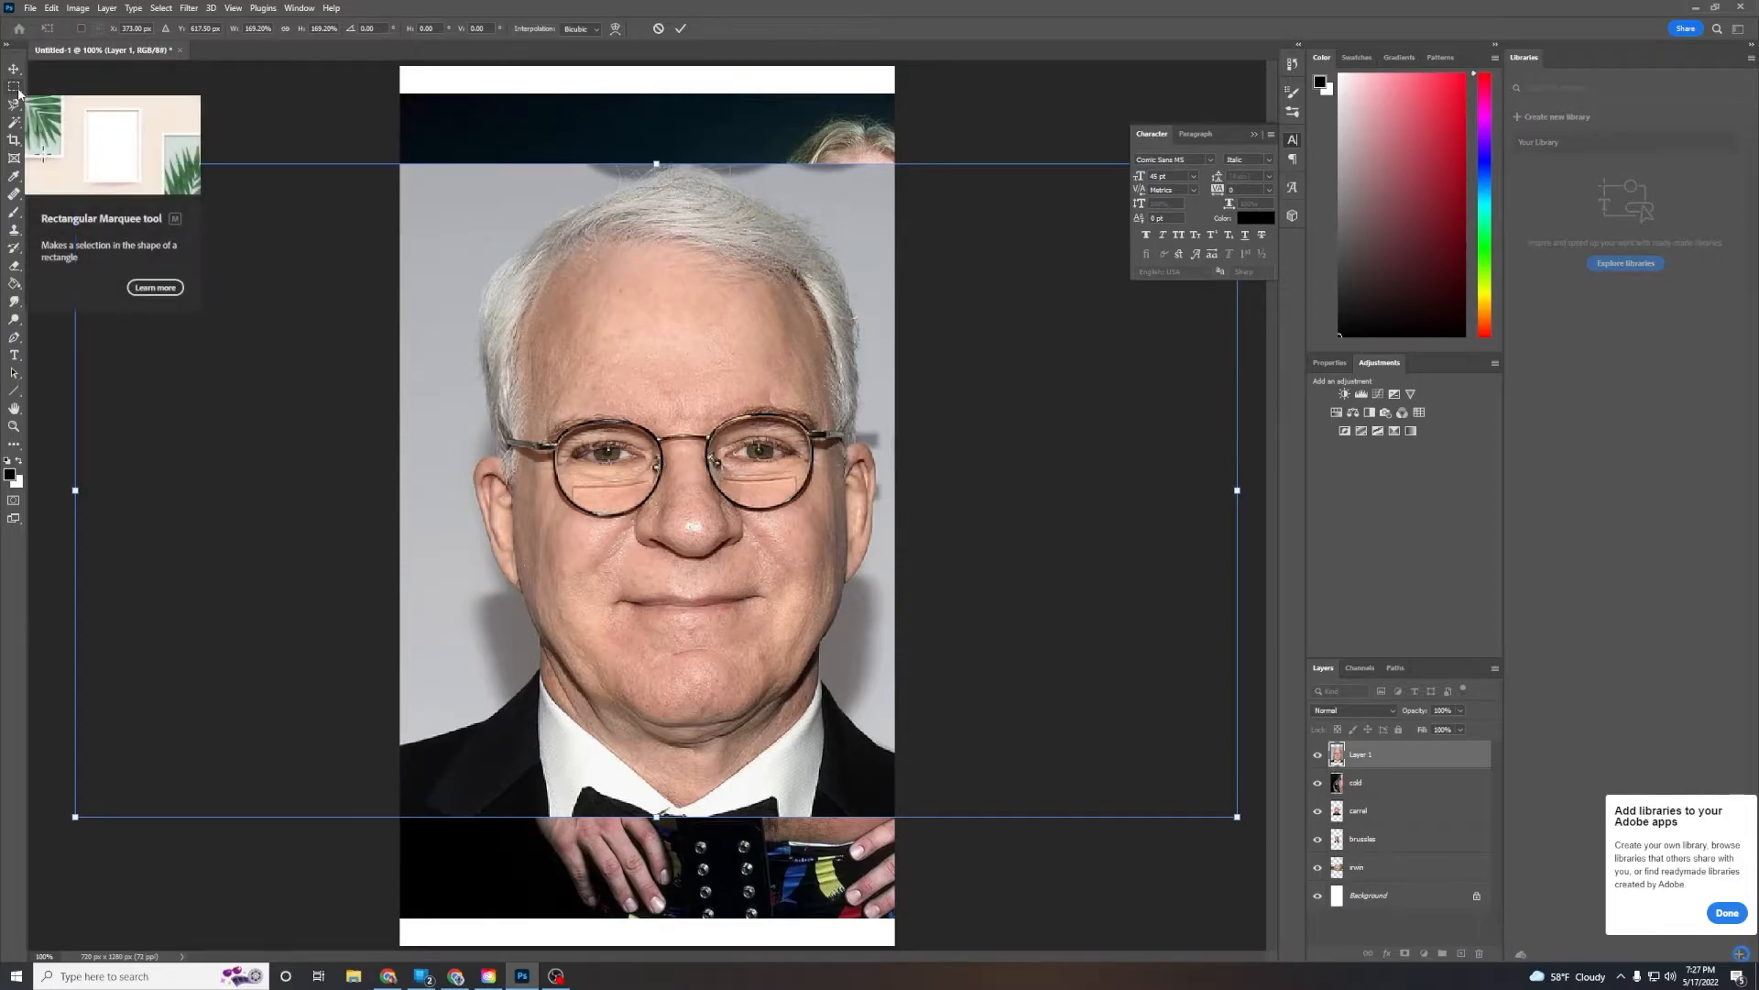
# Select Martin's mouth and chin with a rectangular marquee, copy it, and paste it onto a new layer
pyautogui.click(13, 87)
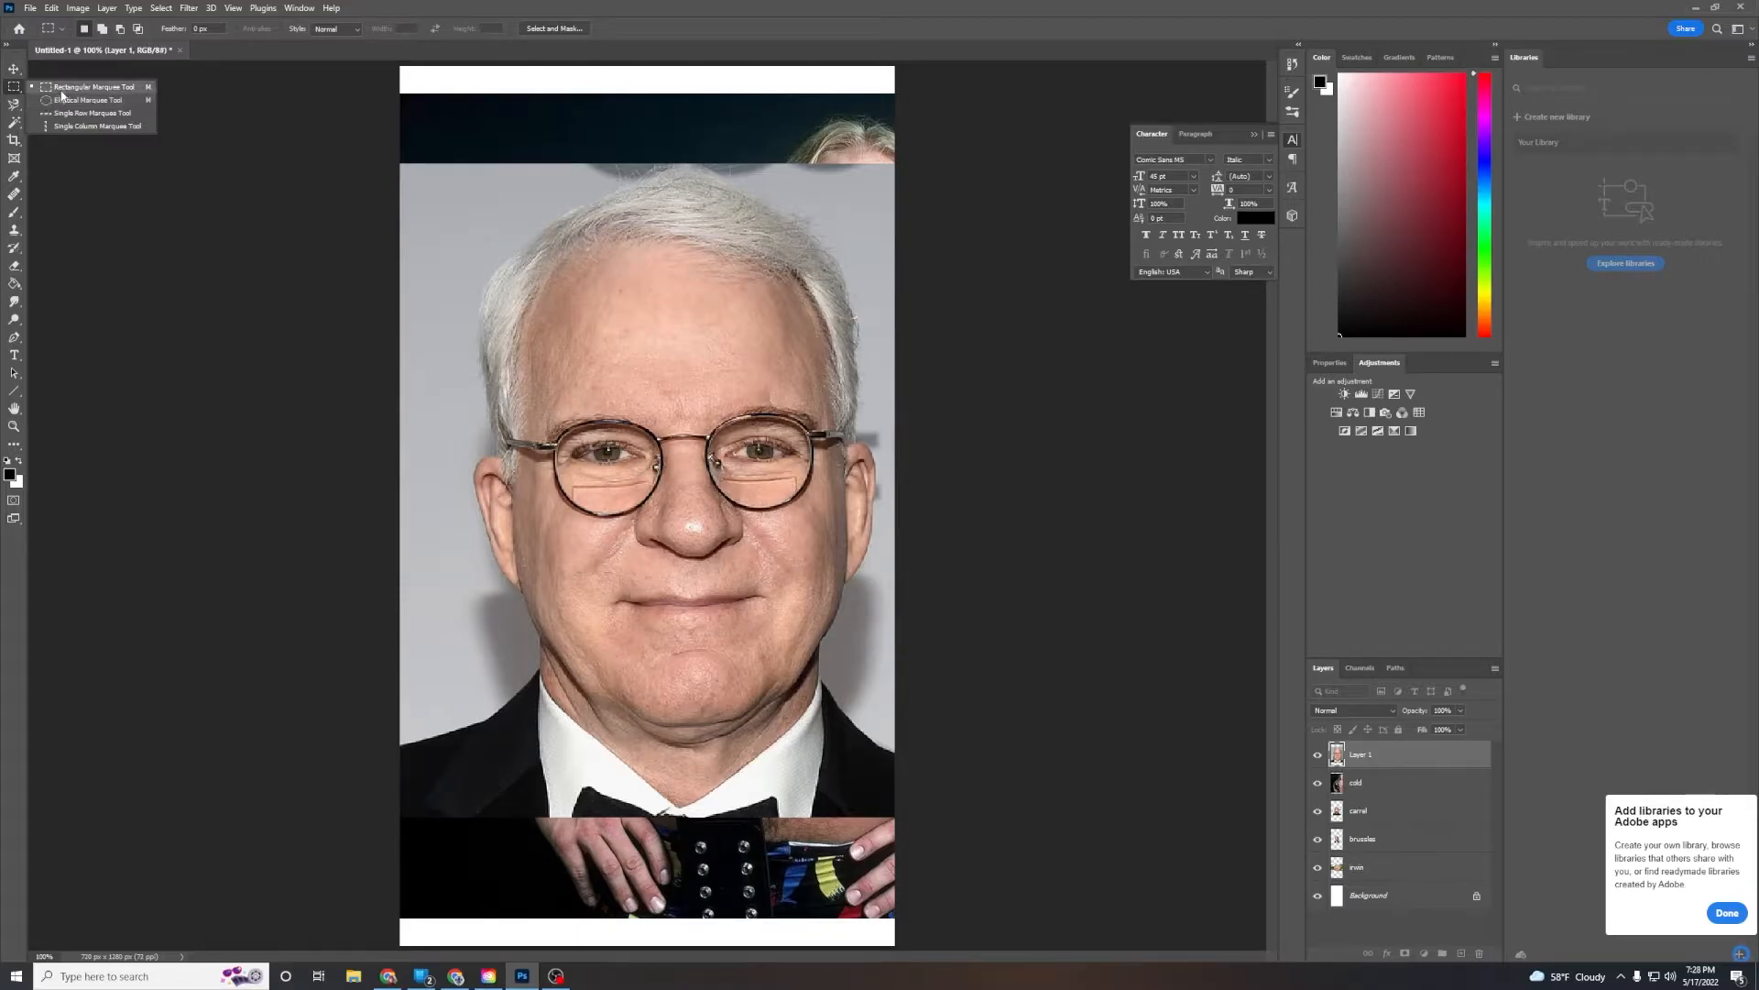
pyautogui.click(61, 89)
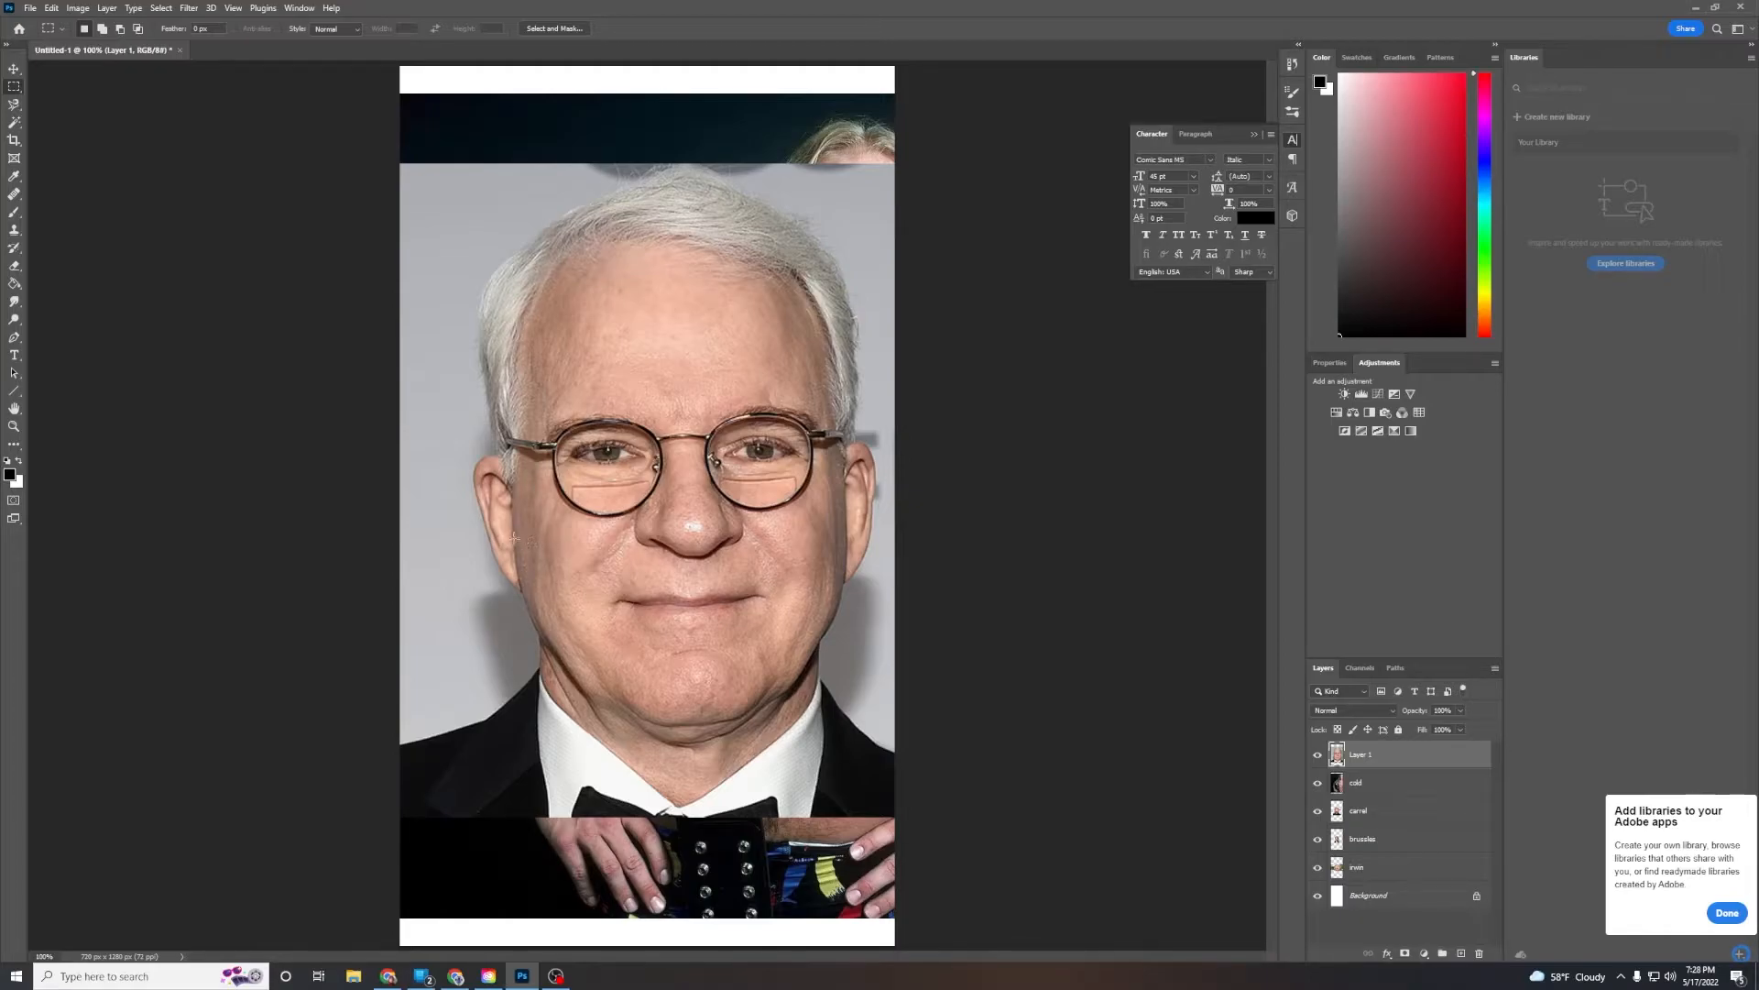
pyautogui.moveTo(550, 544); pyautogui.dragTo(843, 732)
pyautogui.click(75, 9)
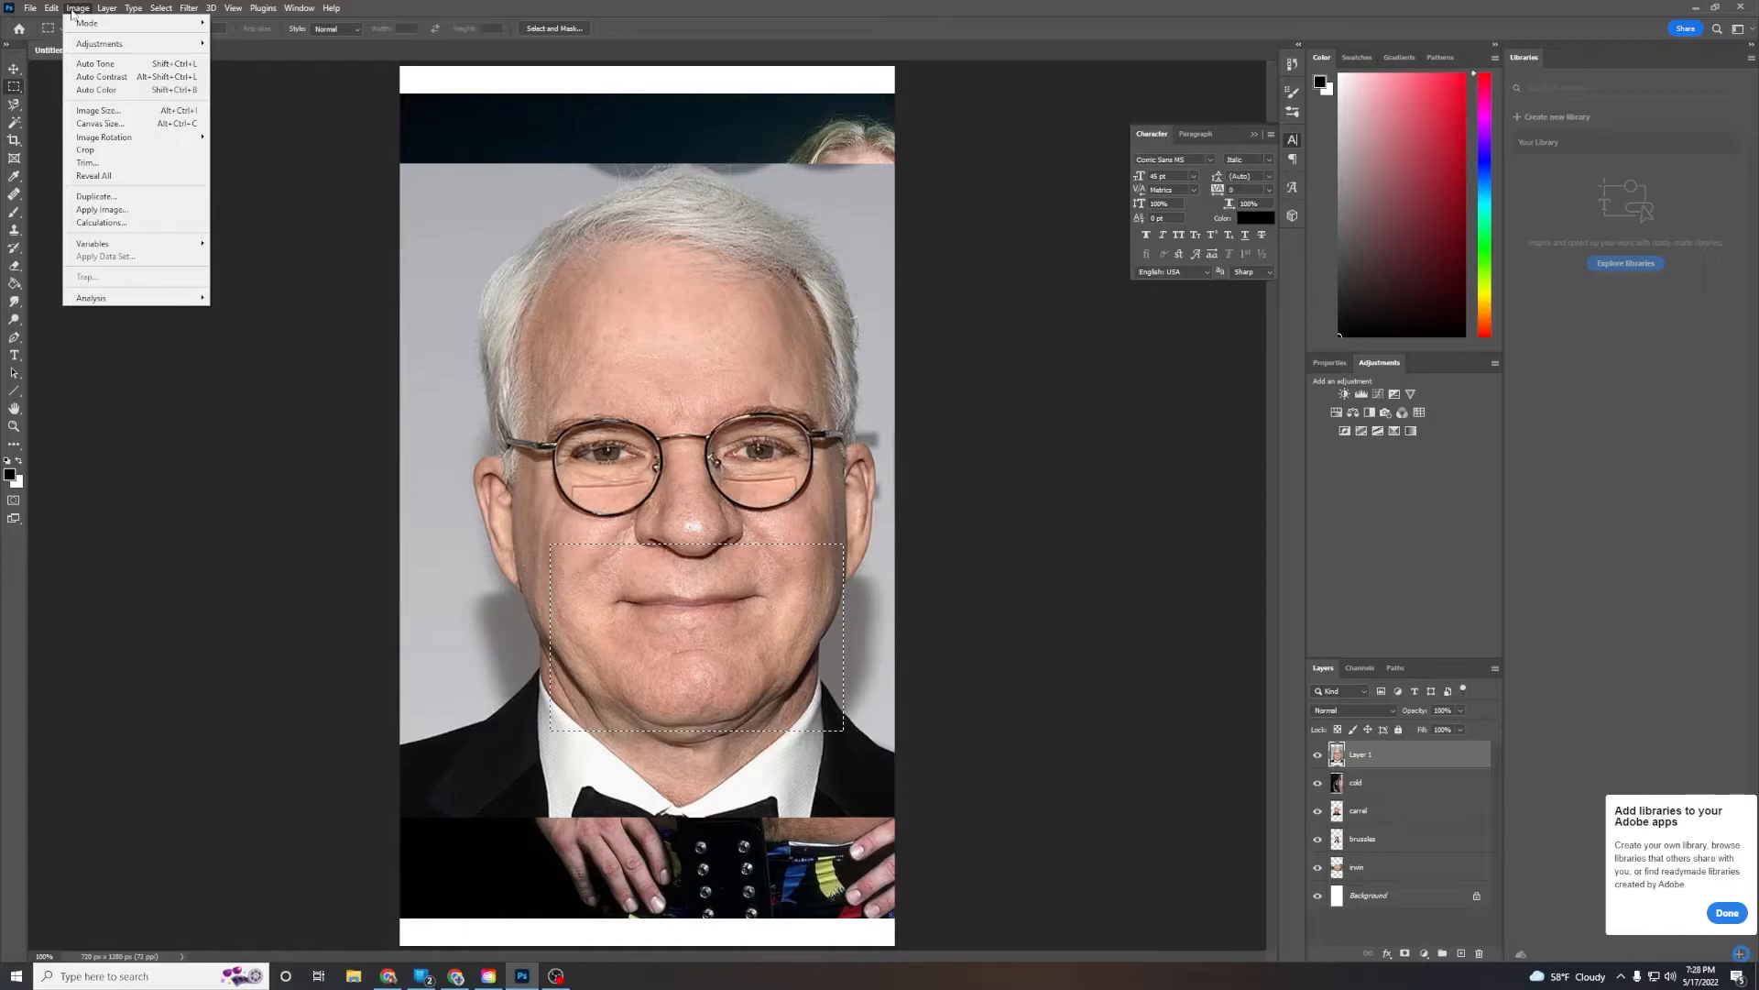
pyautogui.moveTo(62, 11)
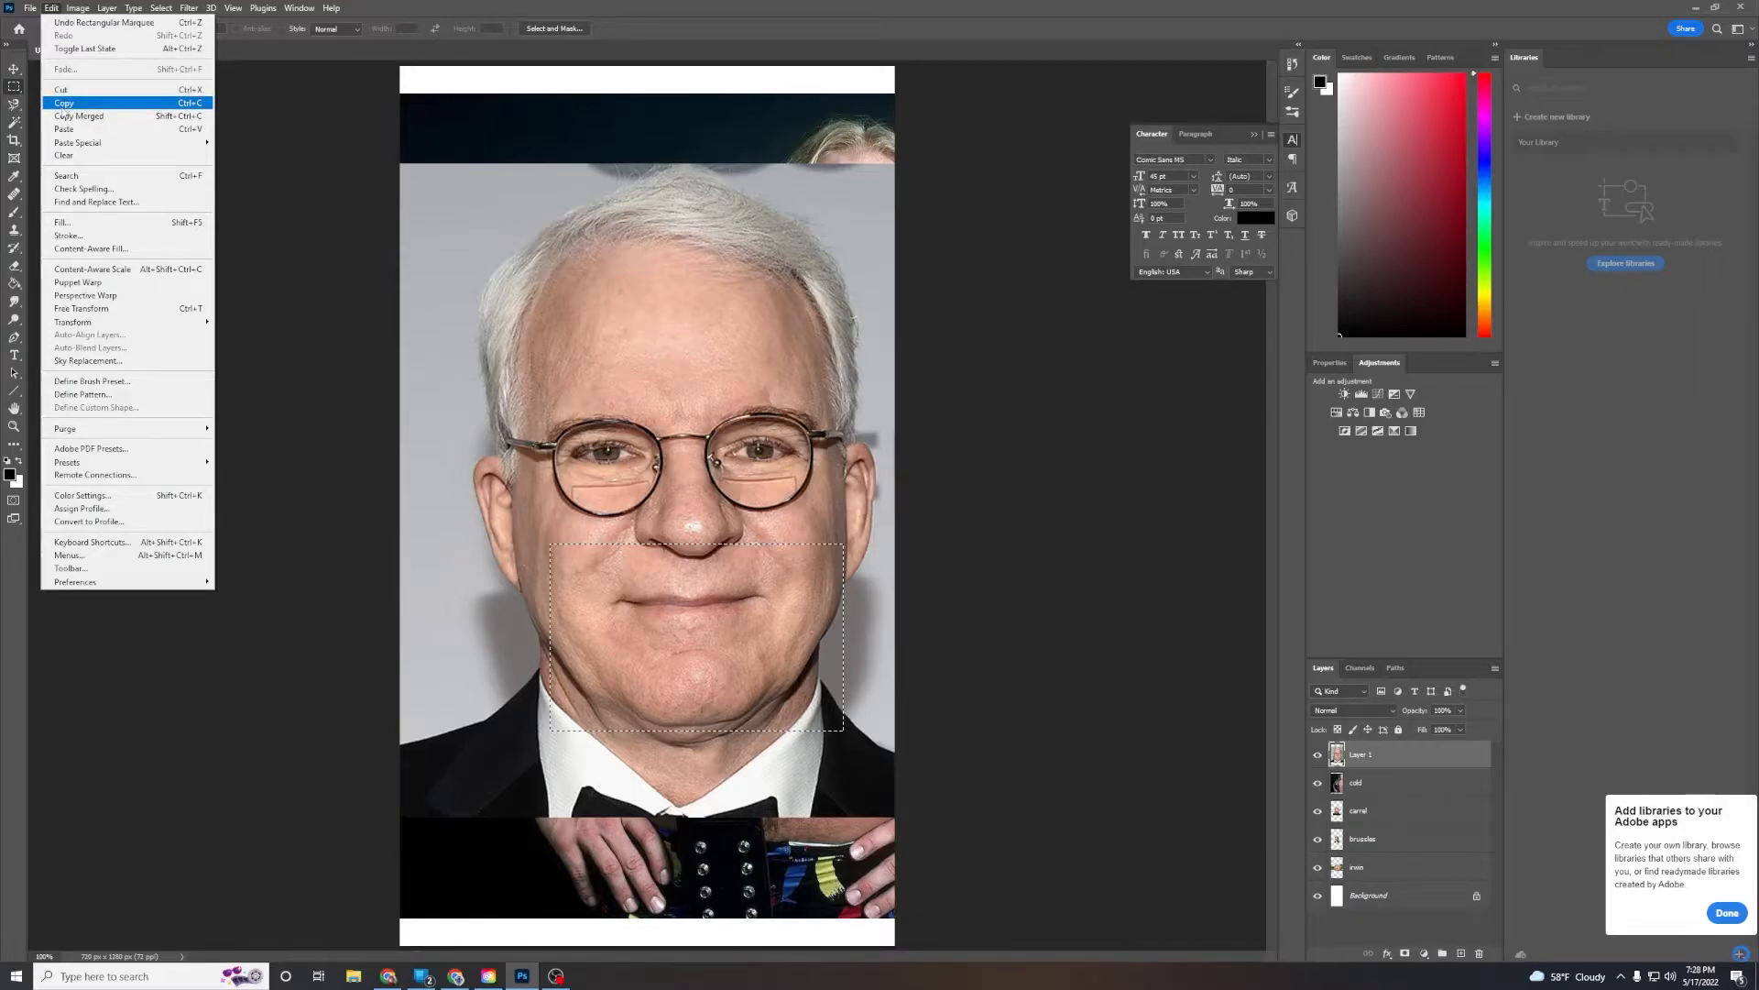
pyautogui.click(60, 106)
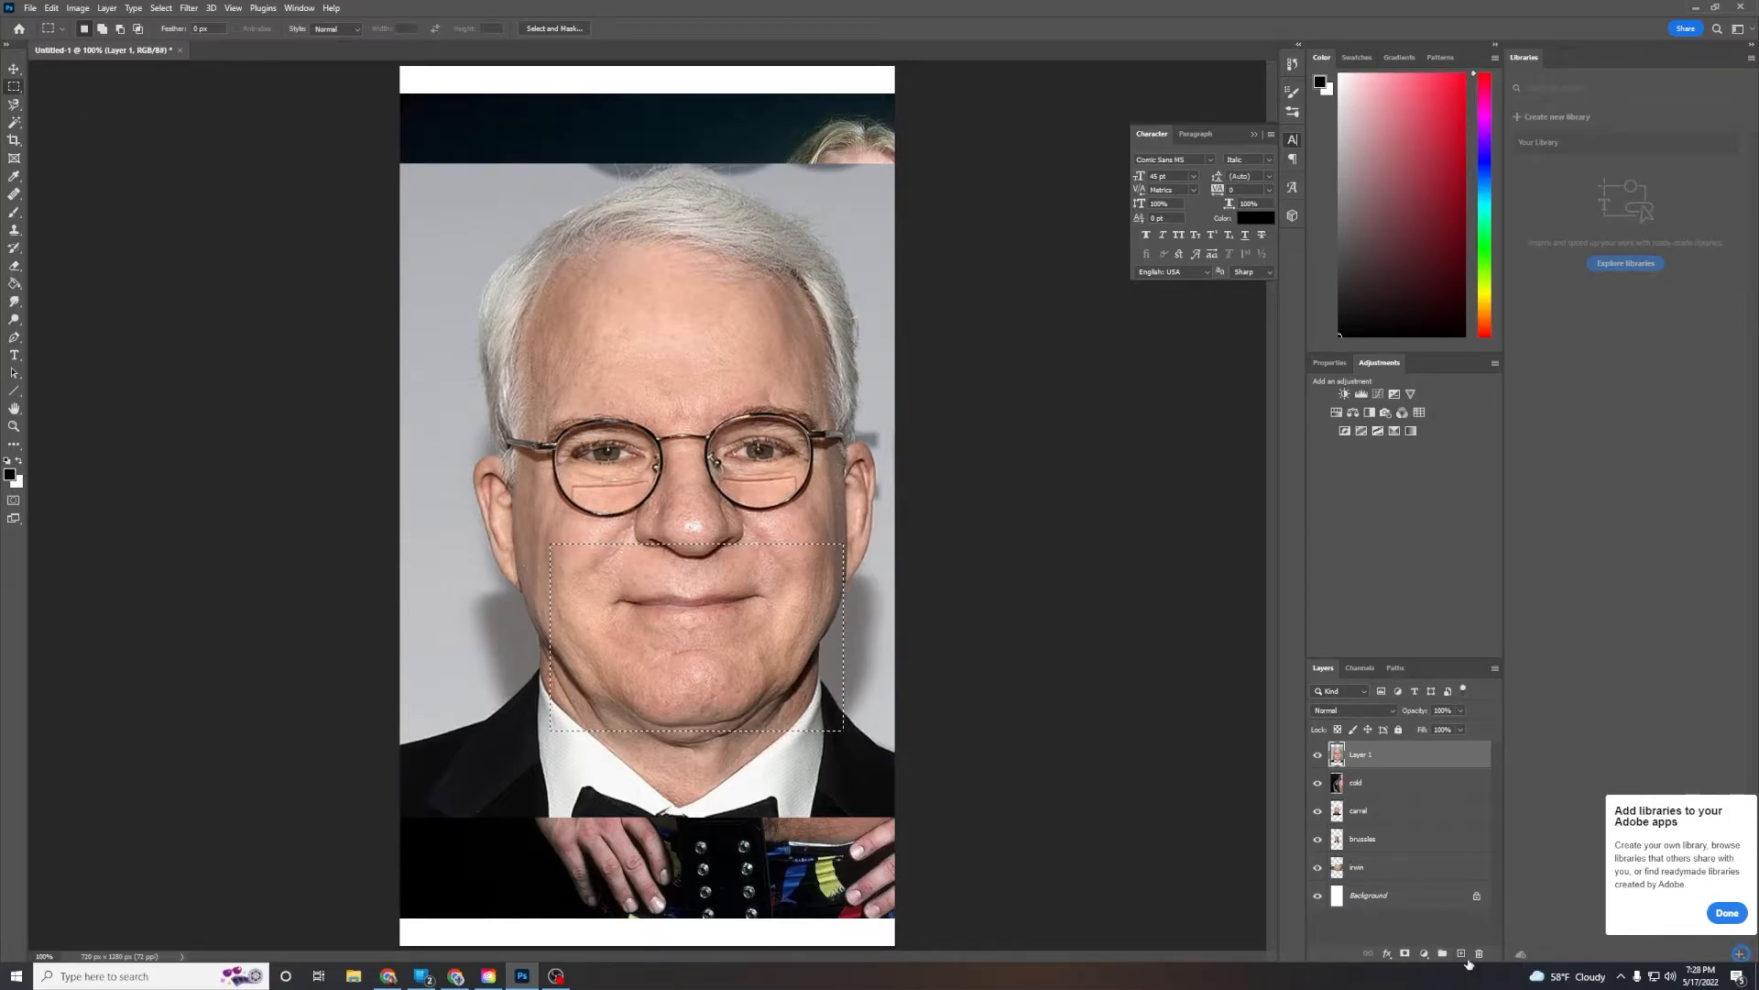
pyautogui.click(1462, 954)
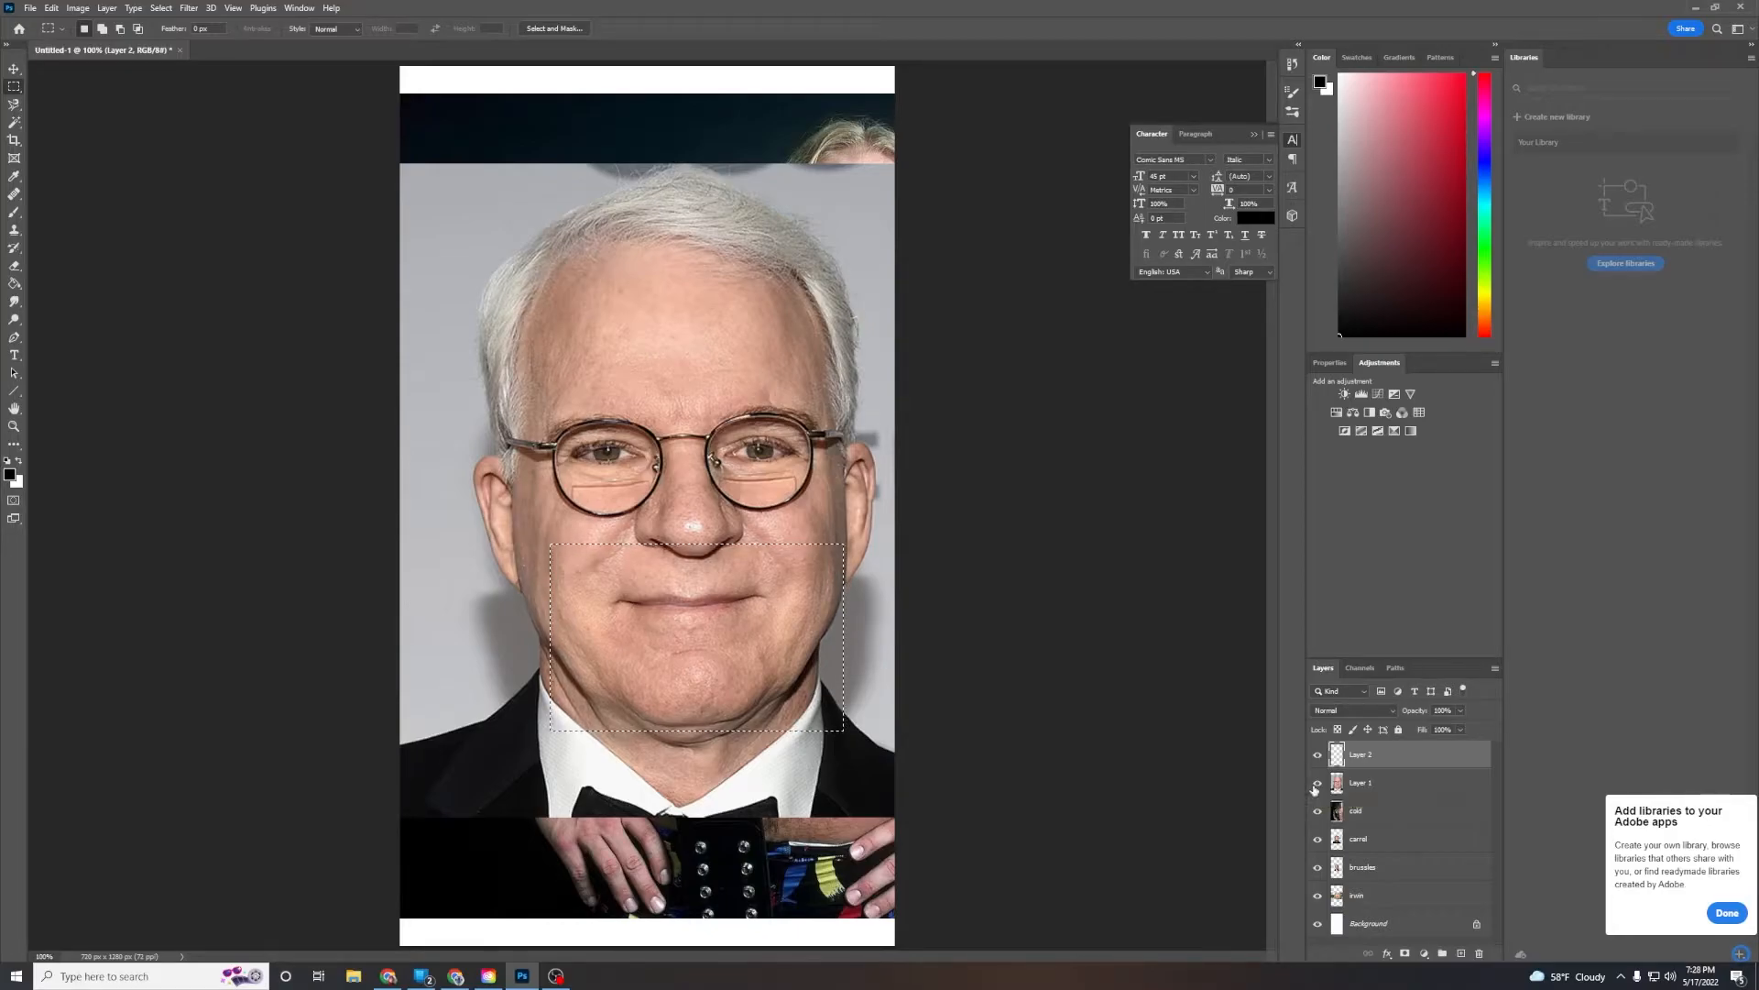
pyautogui.hotkey('ctrl', 'v')
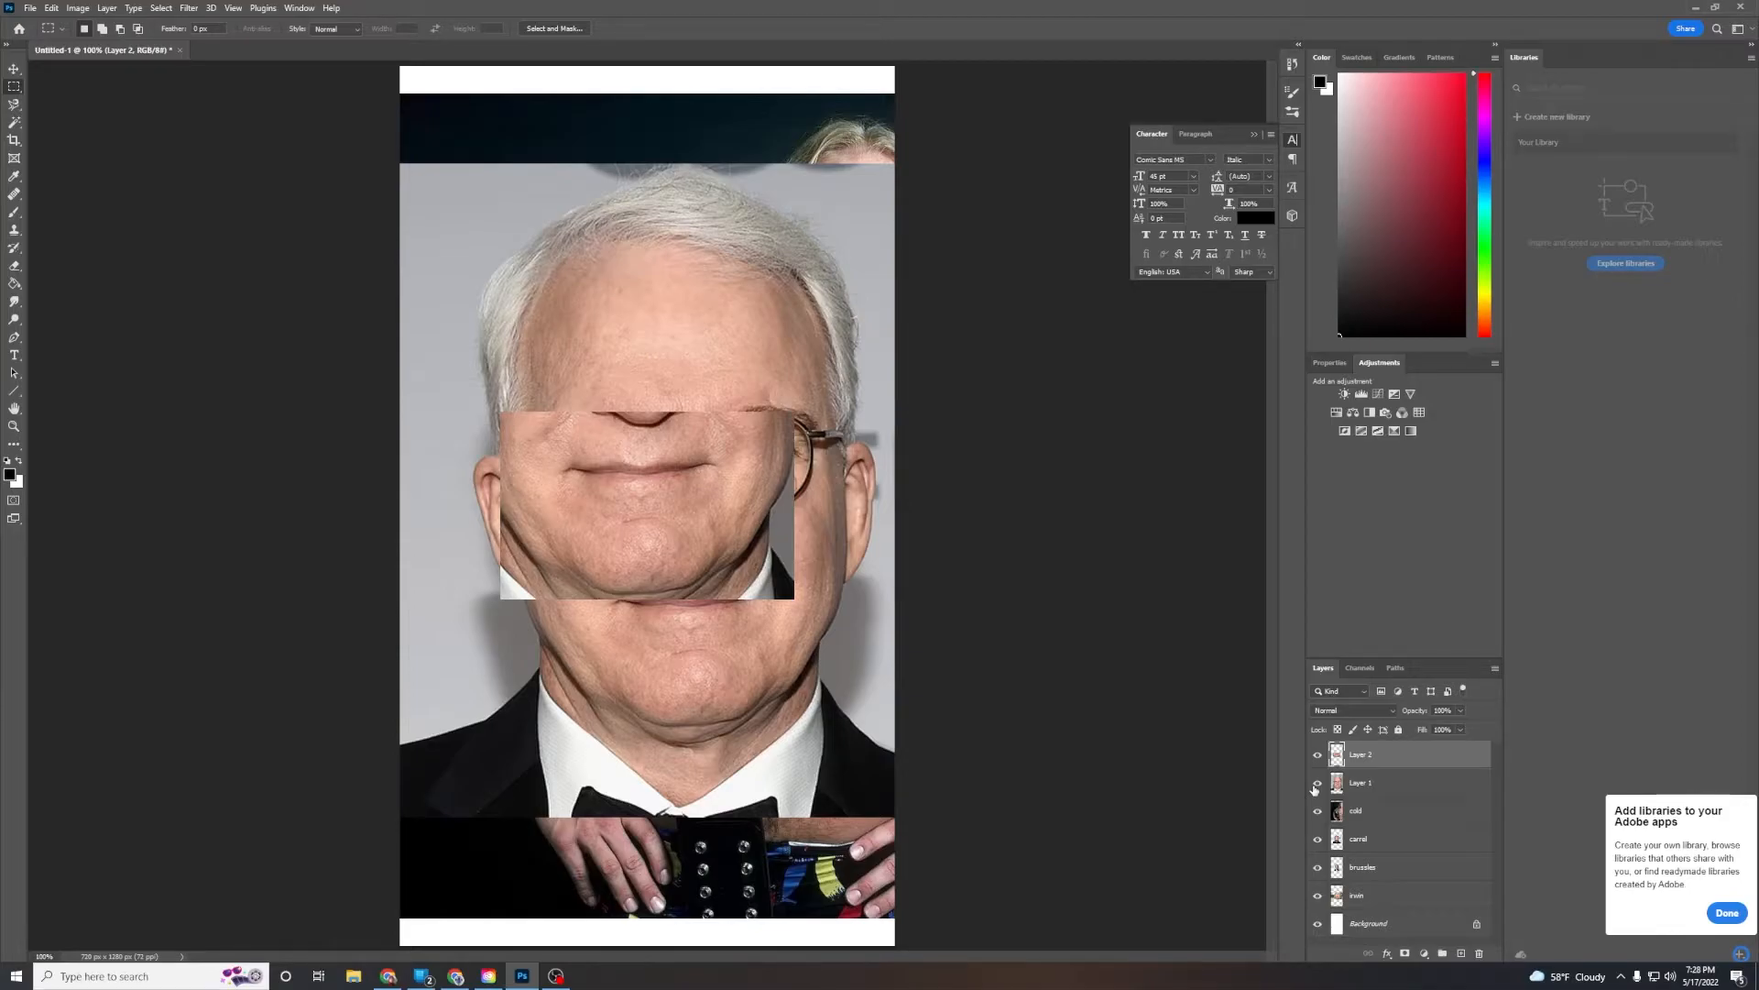
# Toggle visibility of the Martin photo and pasted mouth layers, leaving the Martin photo layer hidden
pyautogui.click(1317, 784)
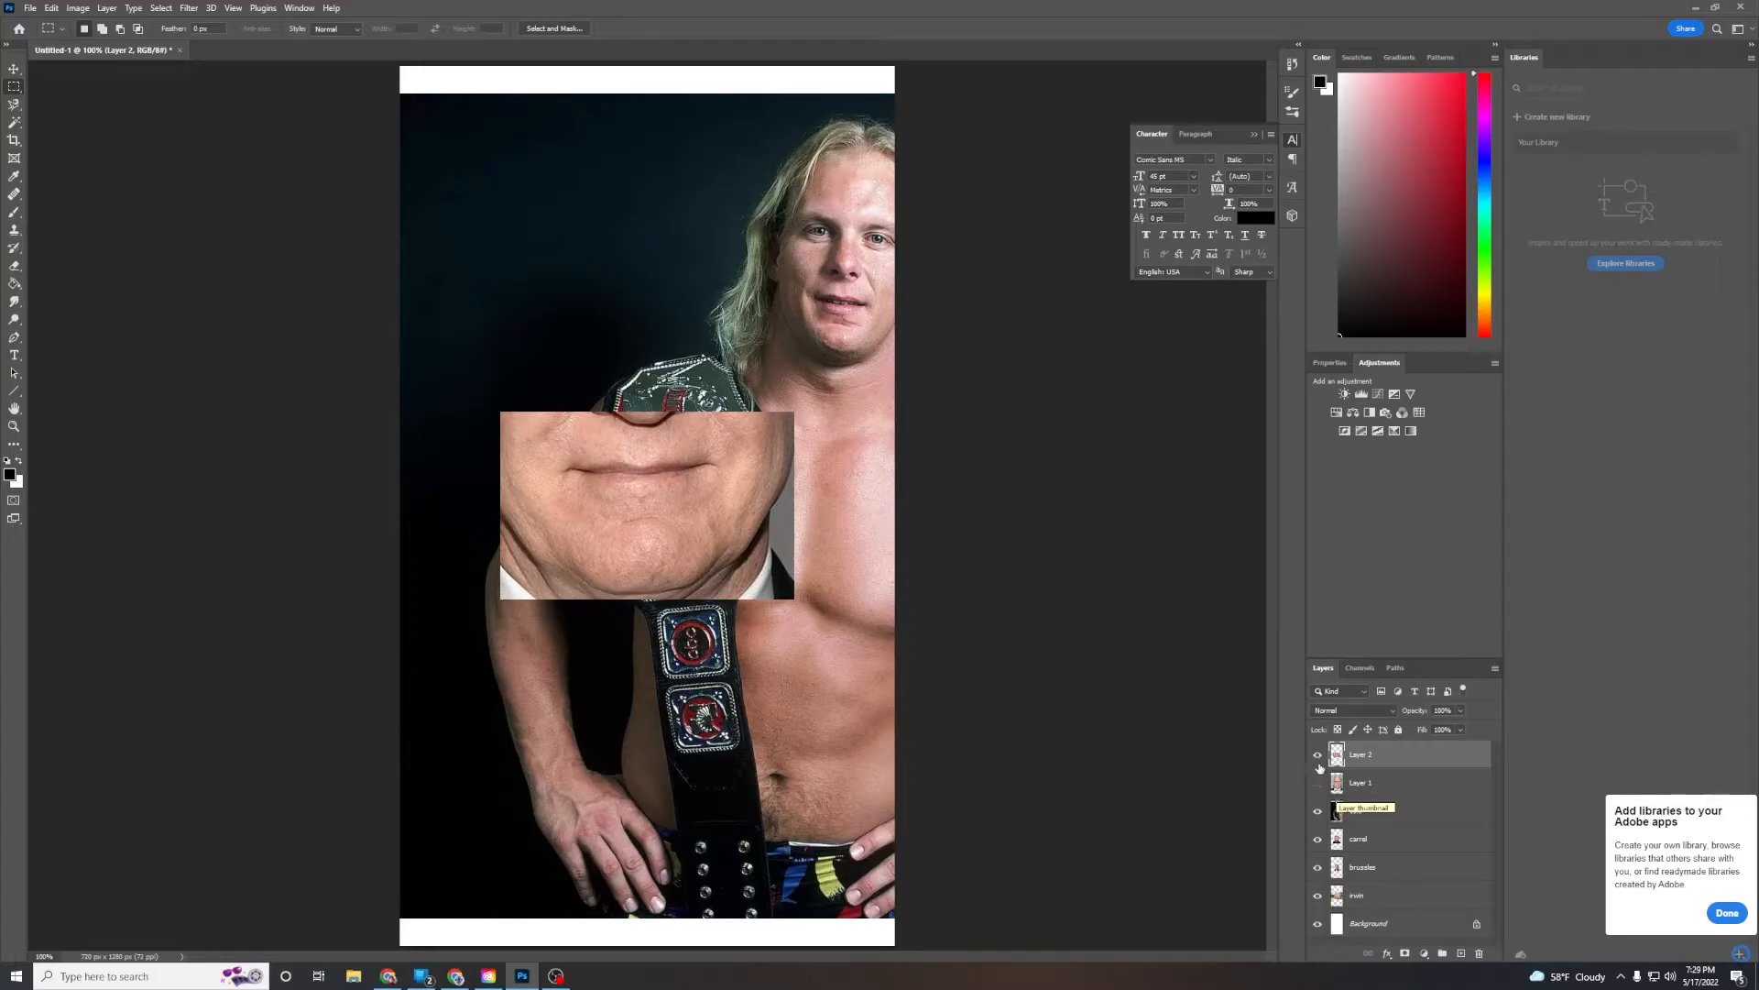
pyautogui.click(1318, 755)
pyautogui.click(1318, 783)
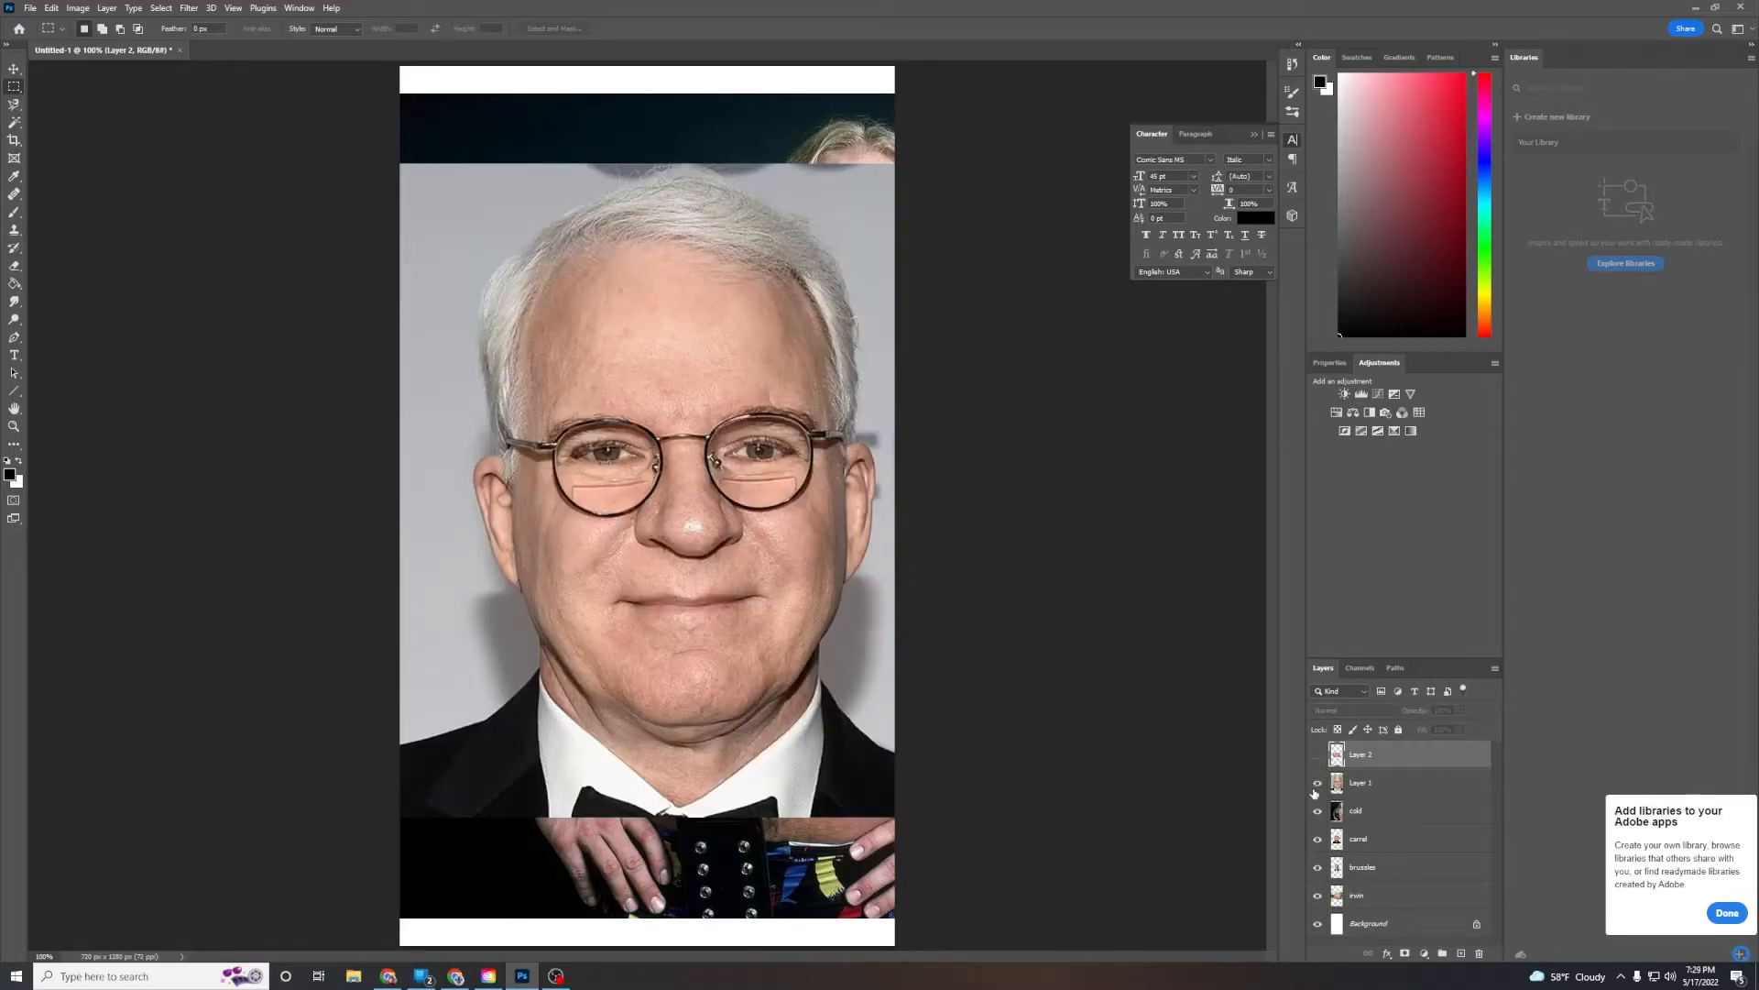
pyautogui.click(1318, 754)
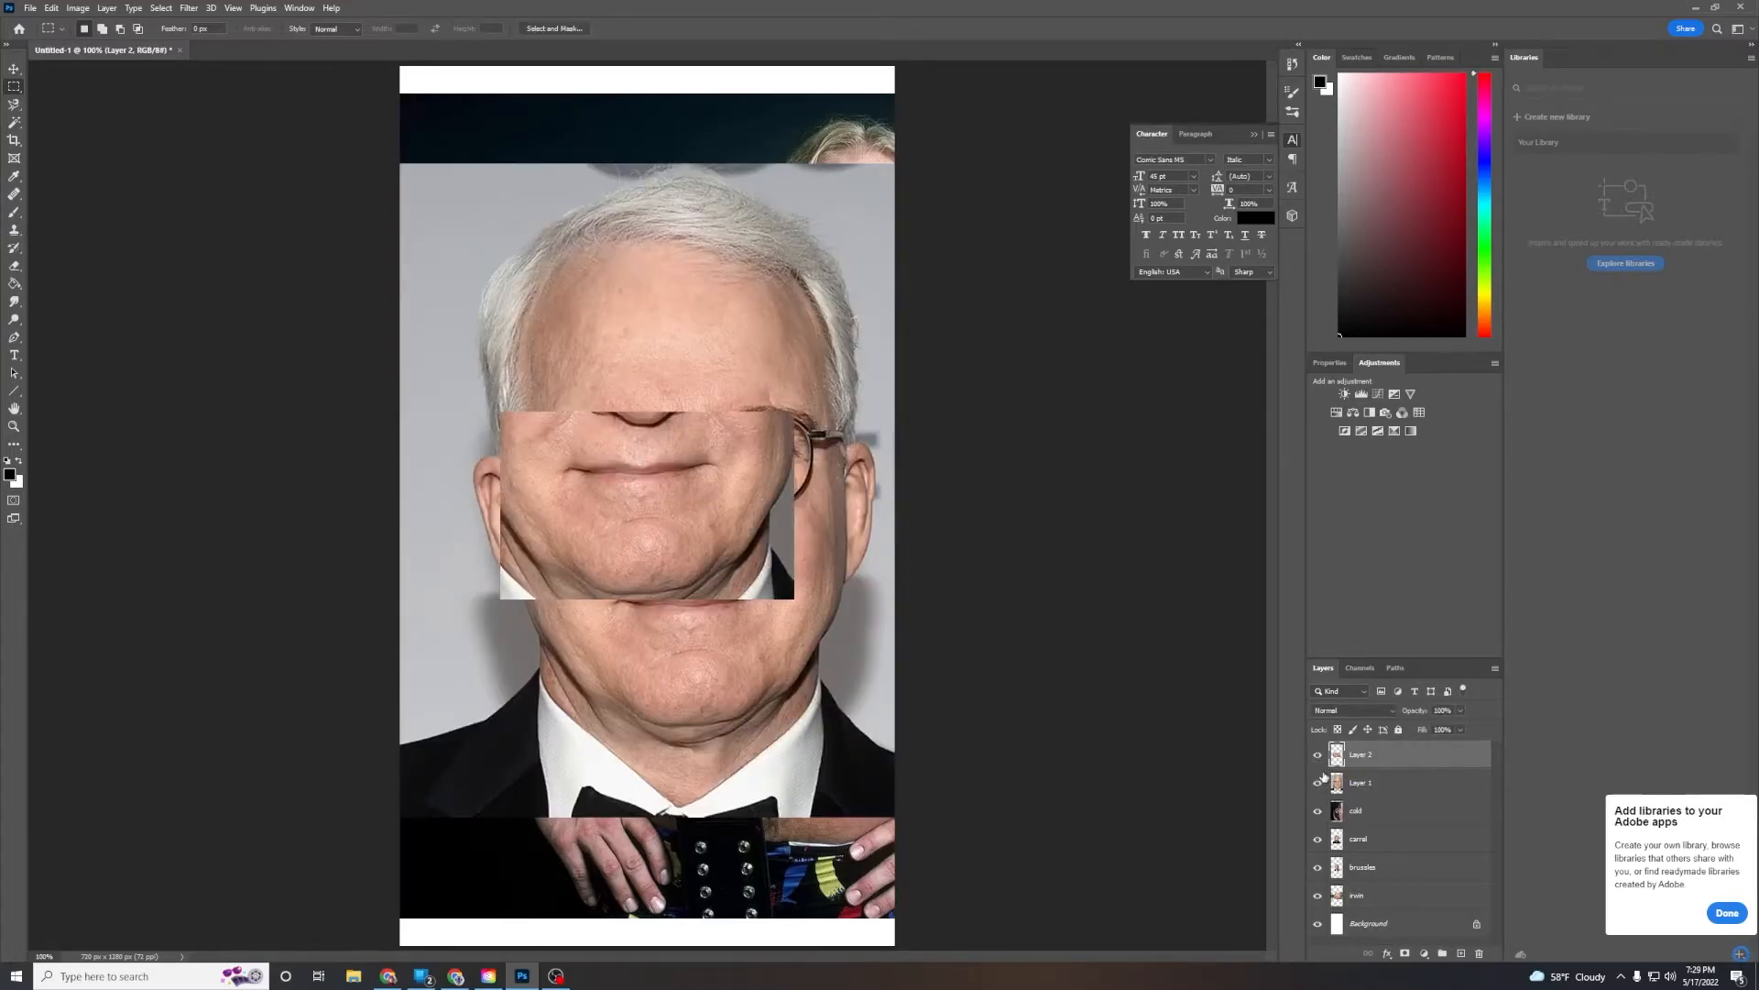
pyautogui.click(1319, 783)
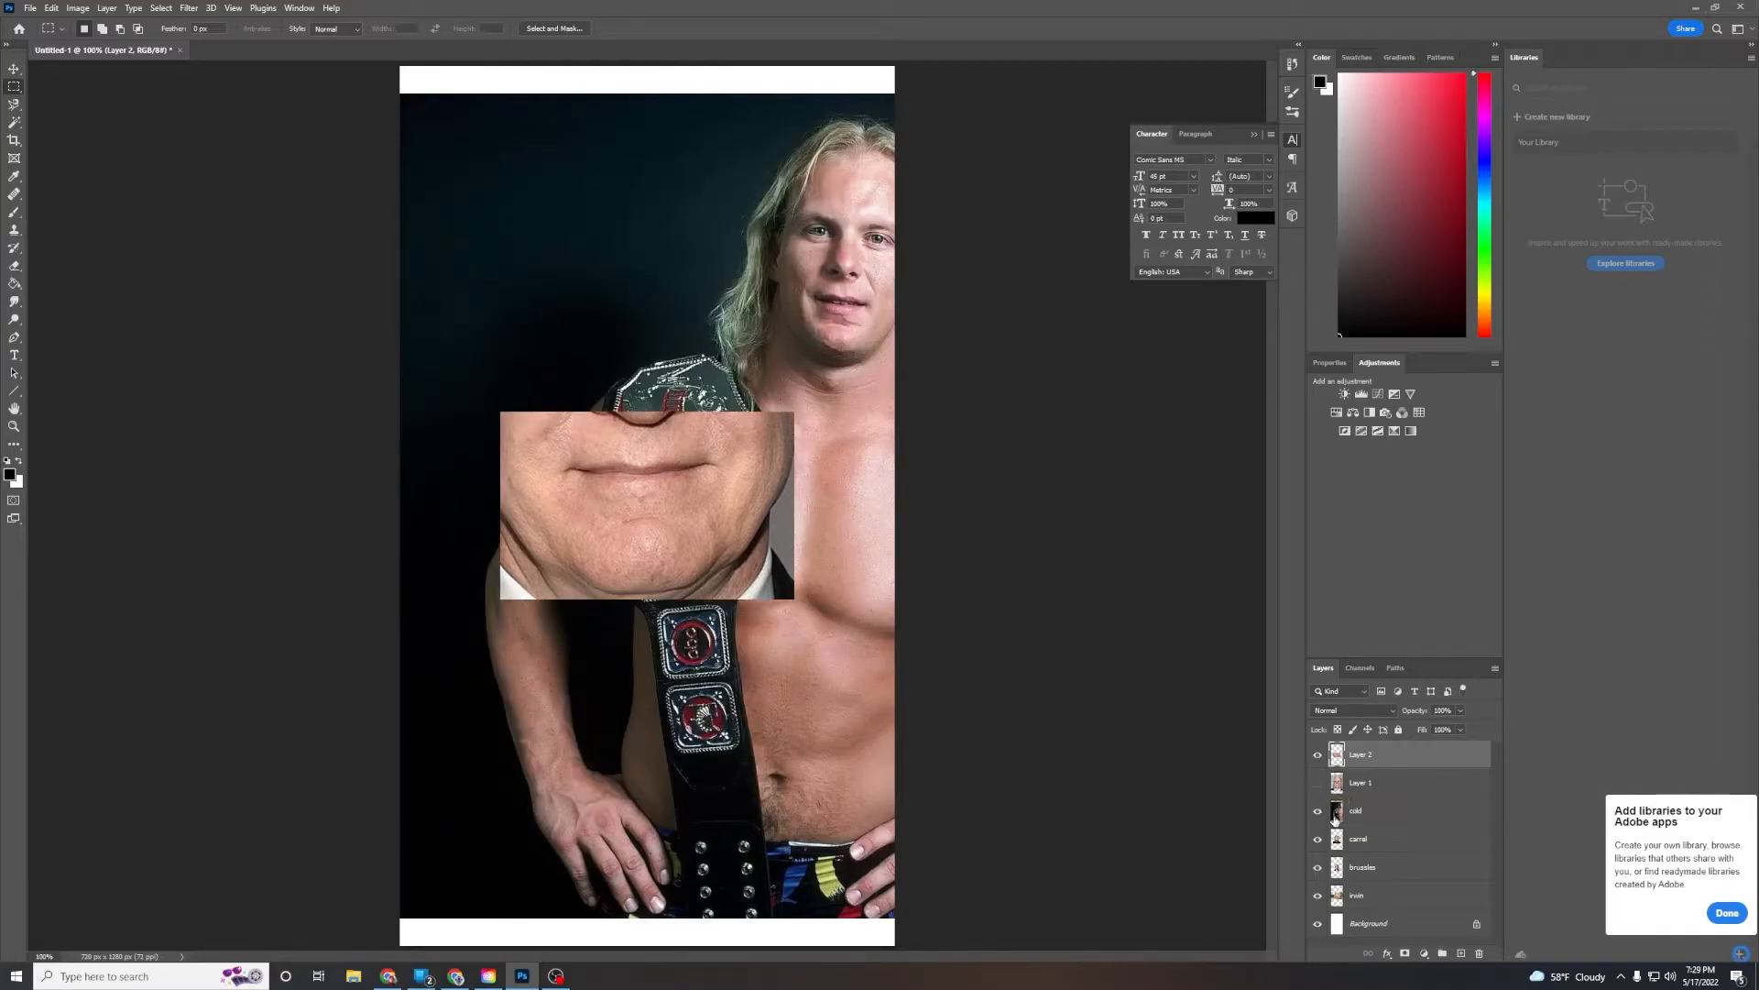
# Enlarge and reposition the Stone Cold photo so his face fills the canvas behind the pasted mouth
pyautogui.click(1334, 814)
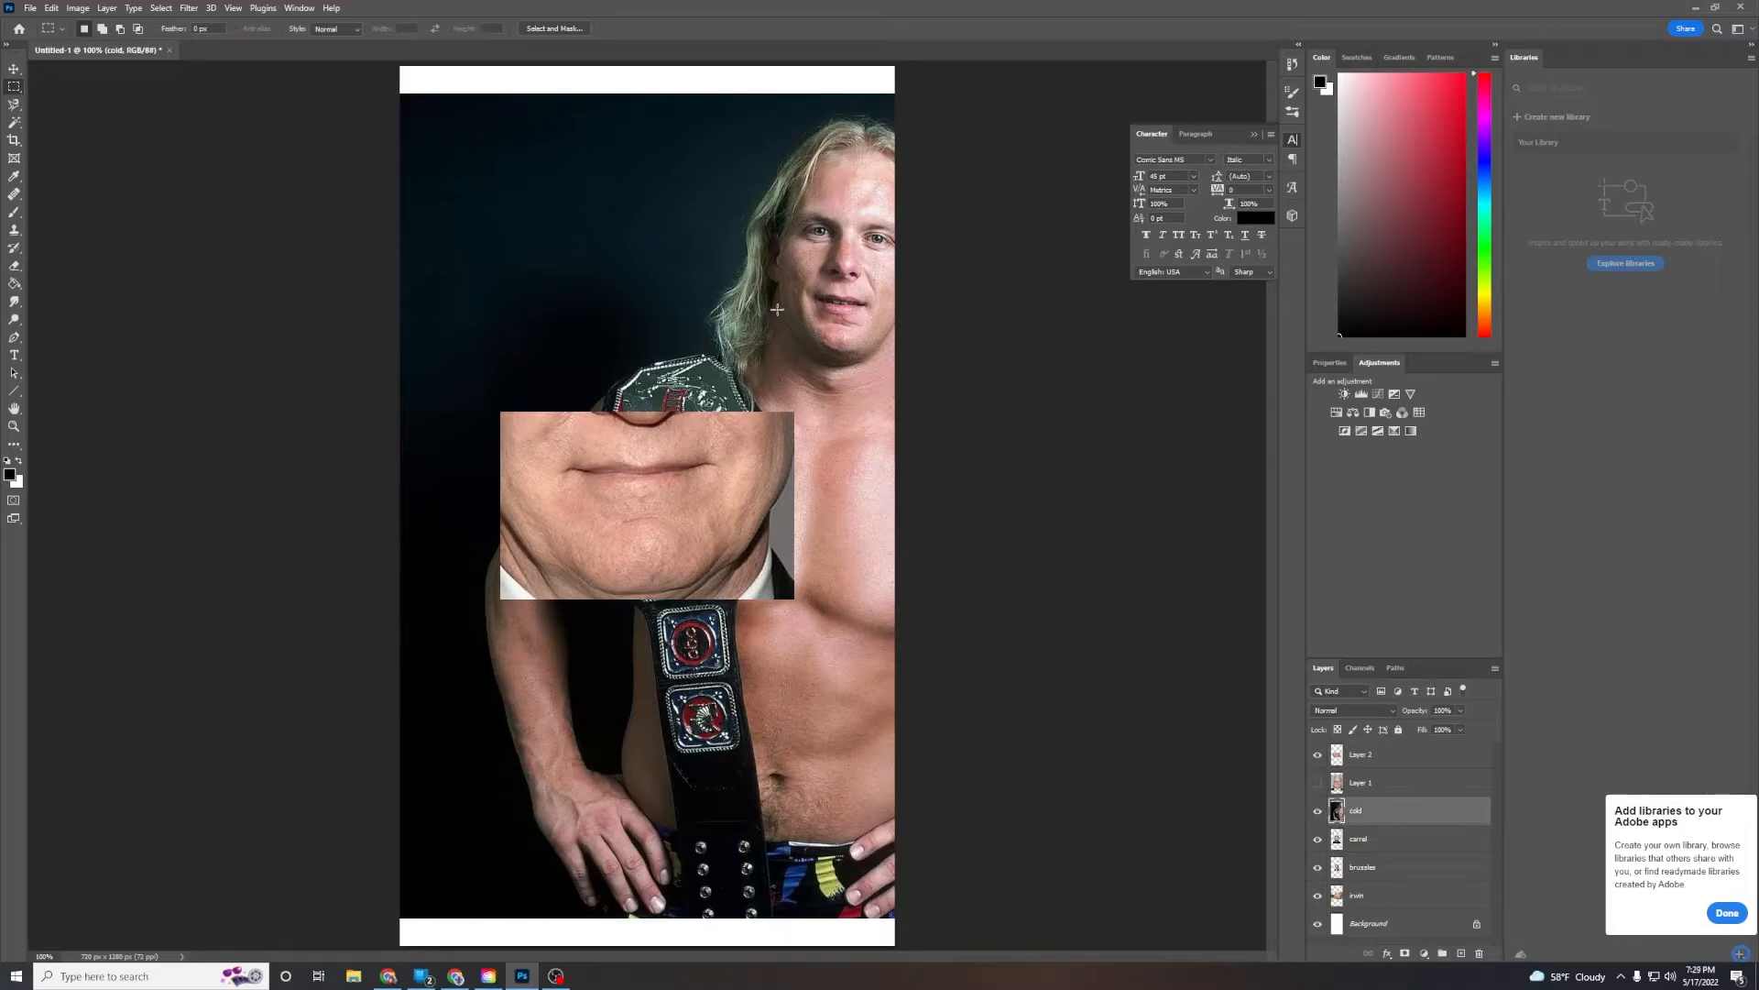
pyautogui.click(14, 68)
pyautogui.moveTo(788, 338); pyautogui.dragTo(553, 617)
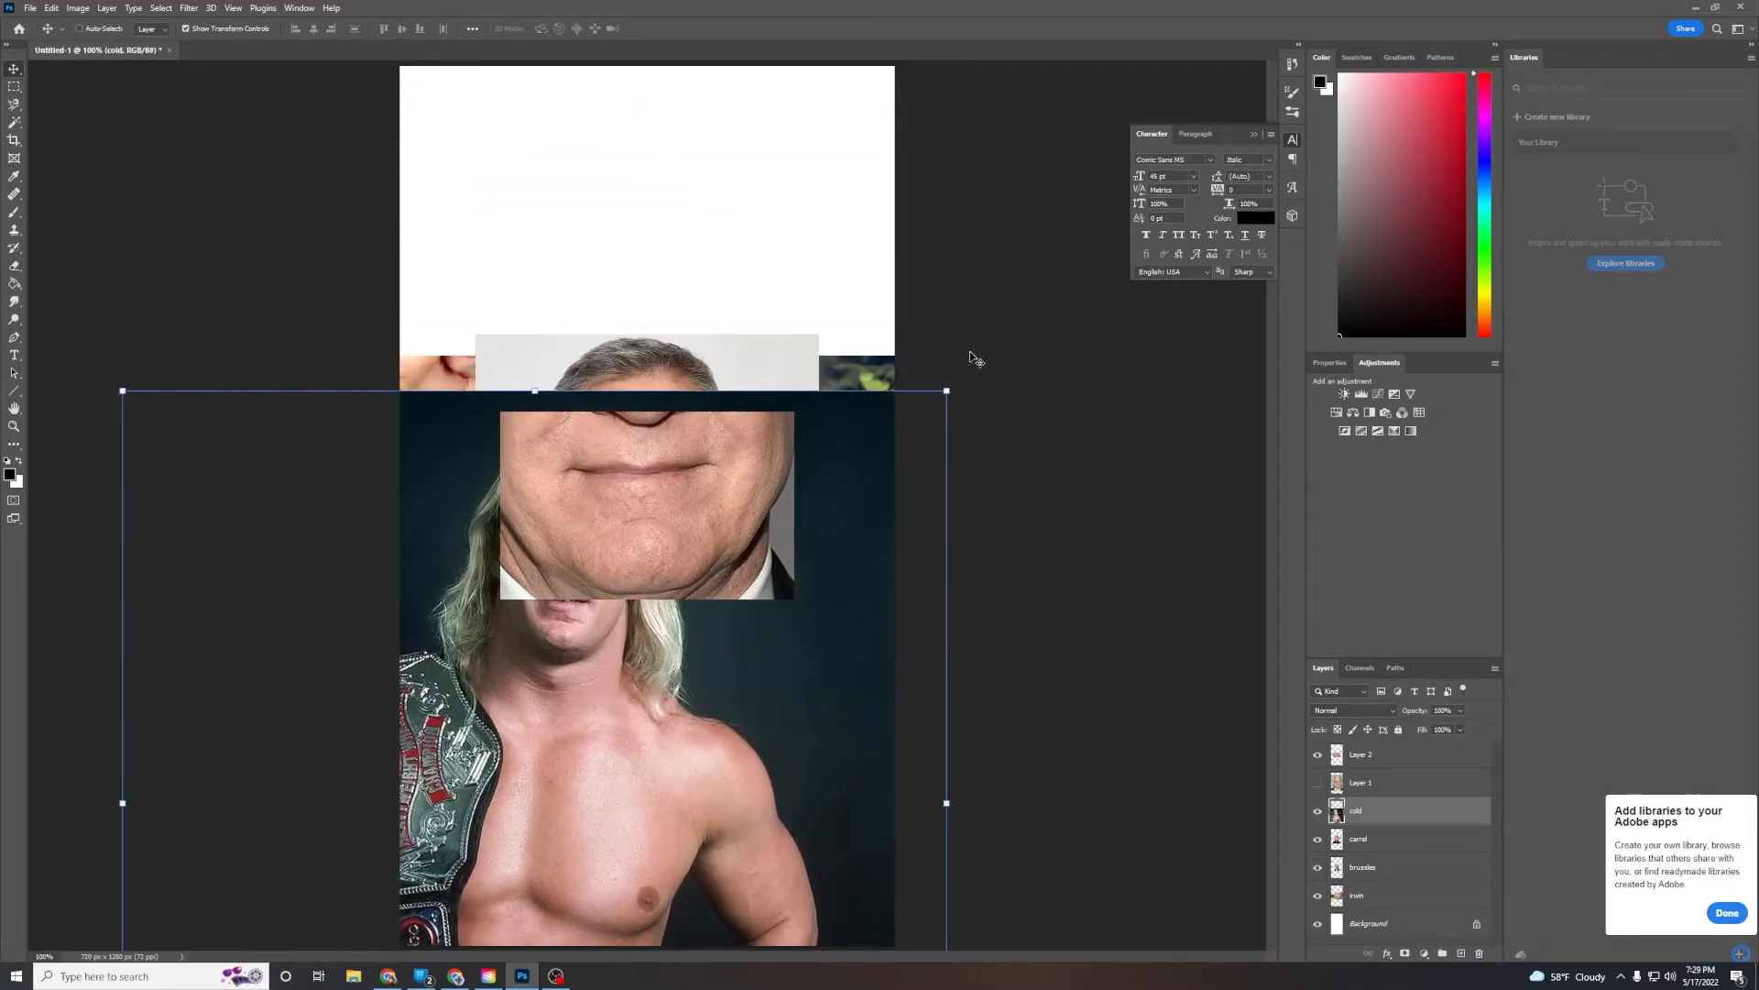
pyautogui.moveTo(945, 393); pyautogui.dragTo(1656, 3)
pyautogui.moveTo(834, 210); pyautogui.dragTo(581, 487)
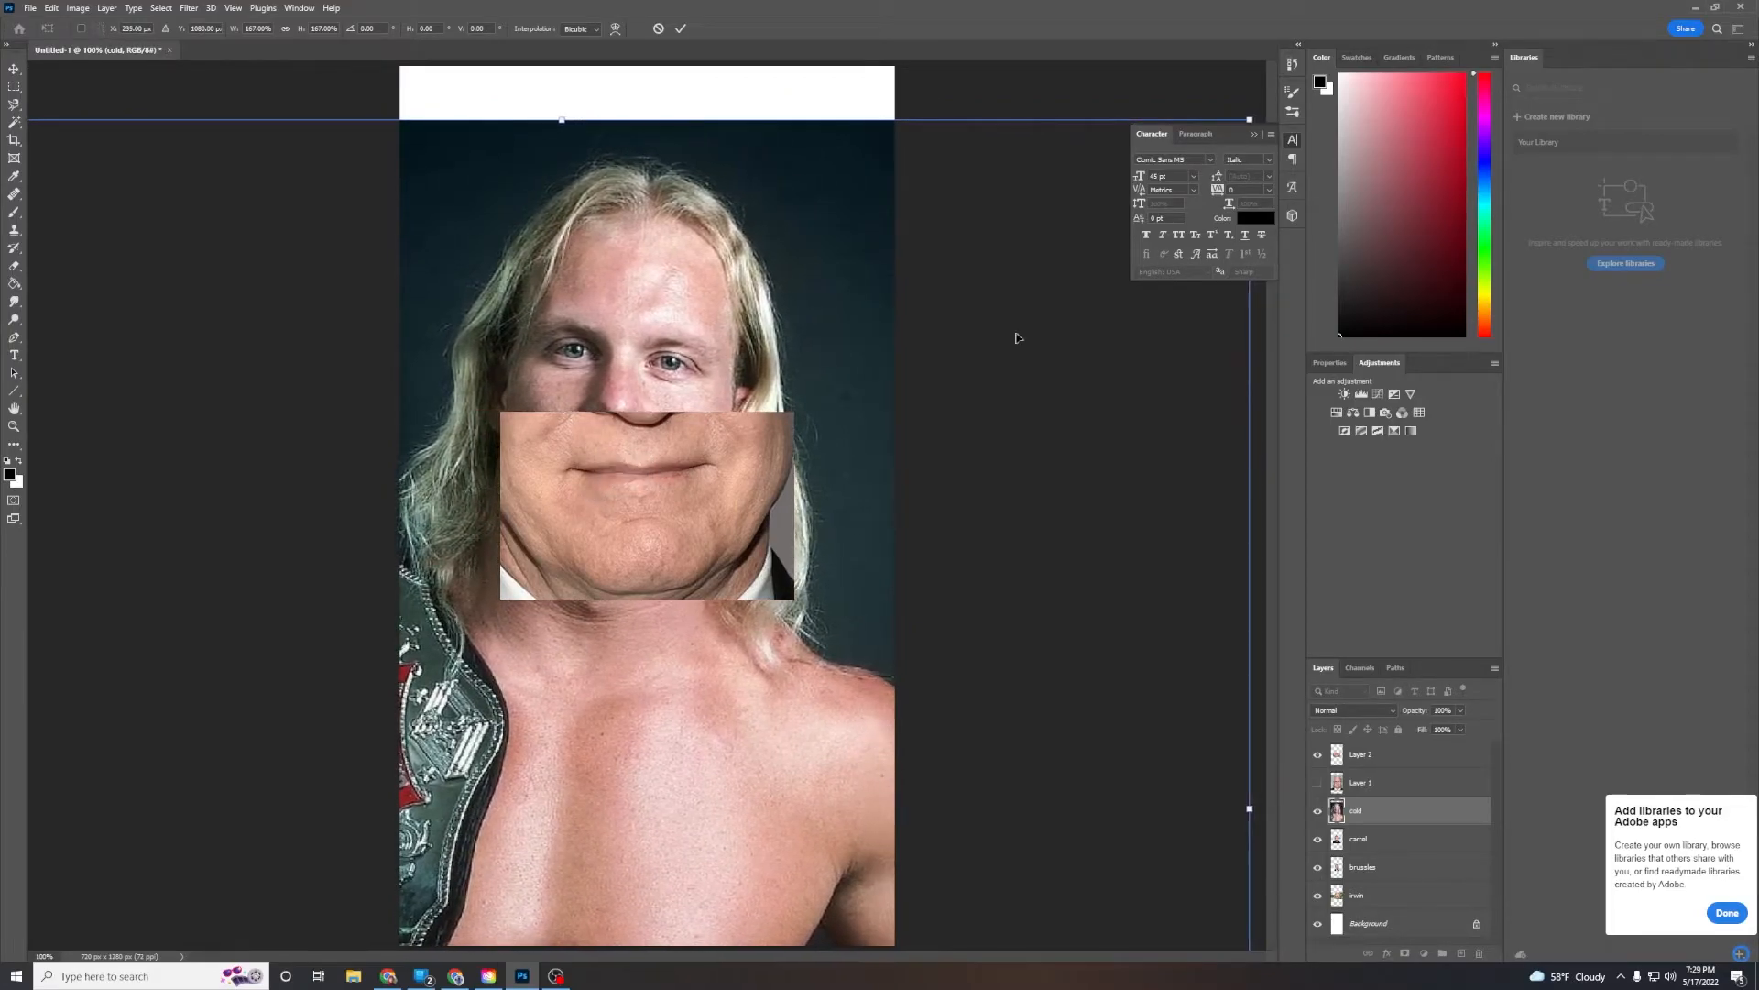
pyautogui.moveTo(1250, 122); pyautogui.dragTo(1490, 22)
pyautogui.moveTo(1024, 267); pyautogui.dragTo(1047, 327)
pyautogui.moveTo(1080, 204); pyautogui.dragTo(1446, 12)
pyautogui.moveTo(996, 356); pyautogui.dragTo(1127, 458)
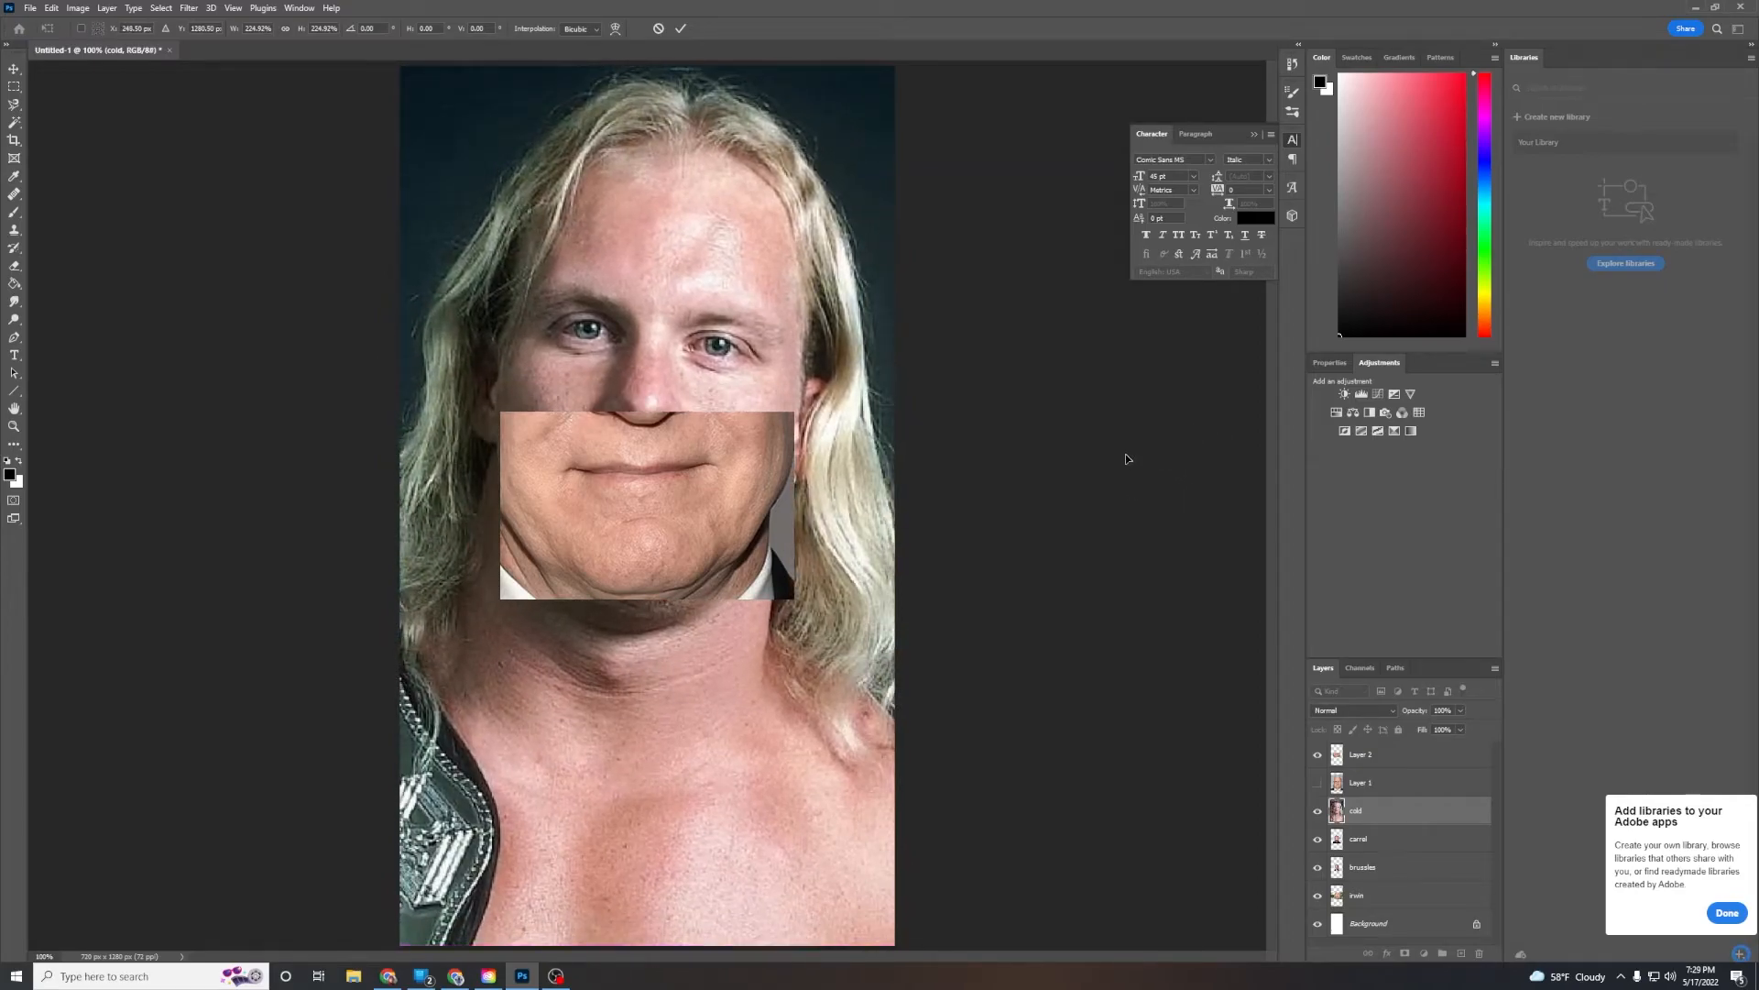
pyautogui.moveTo(962, 407)
pyautogui.mouseDown()
pyautogui.moveTo(978, 333)
pyautogui.moveTo(957, 400)
pyautogui.mouseUp()
pyautogui.click(13, 86)
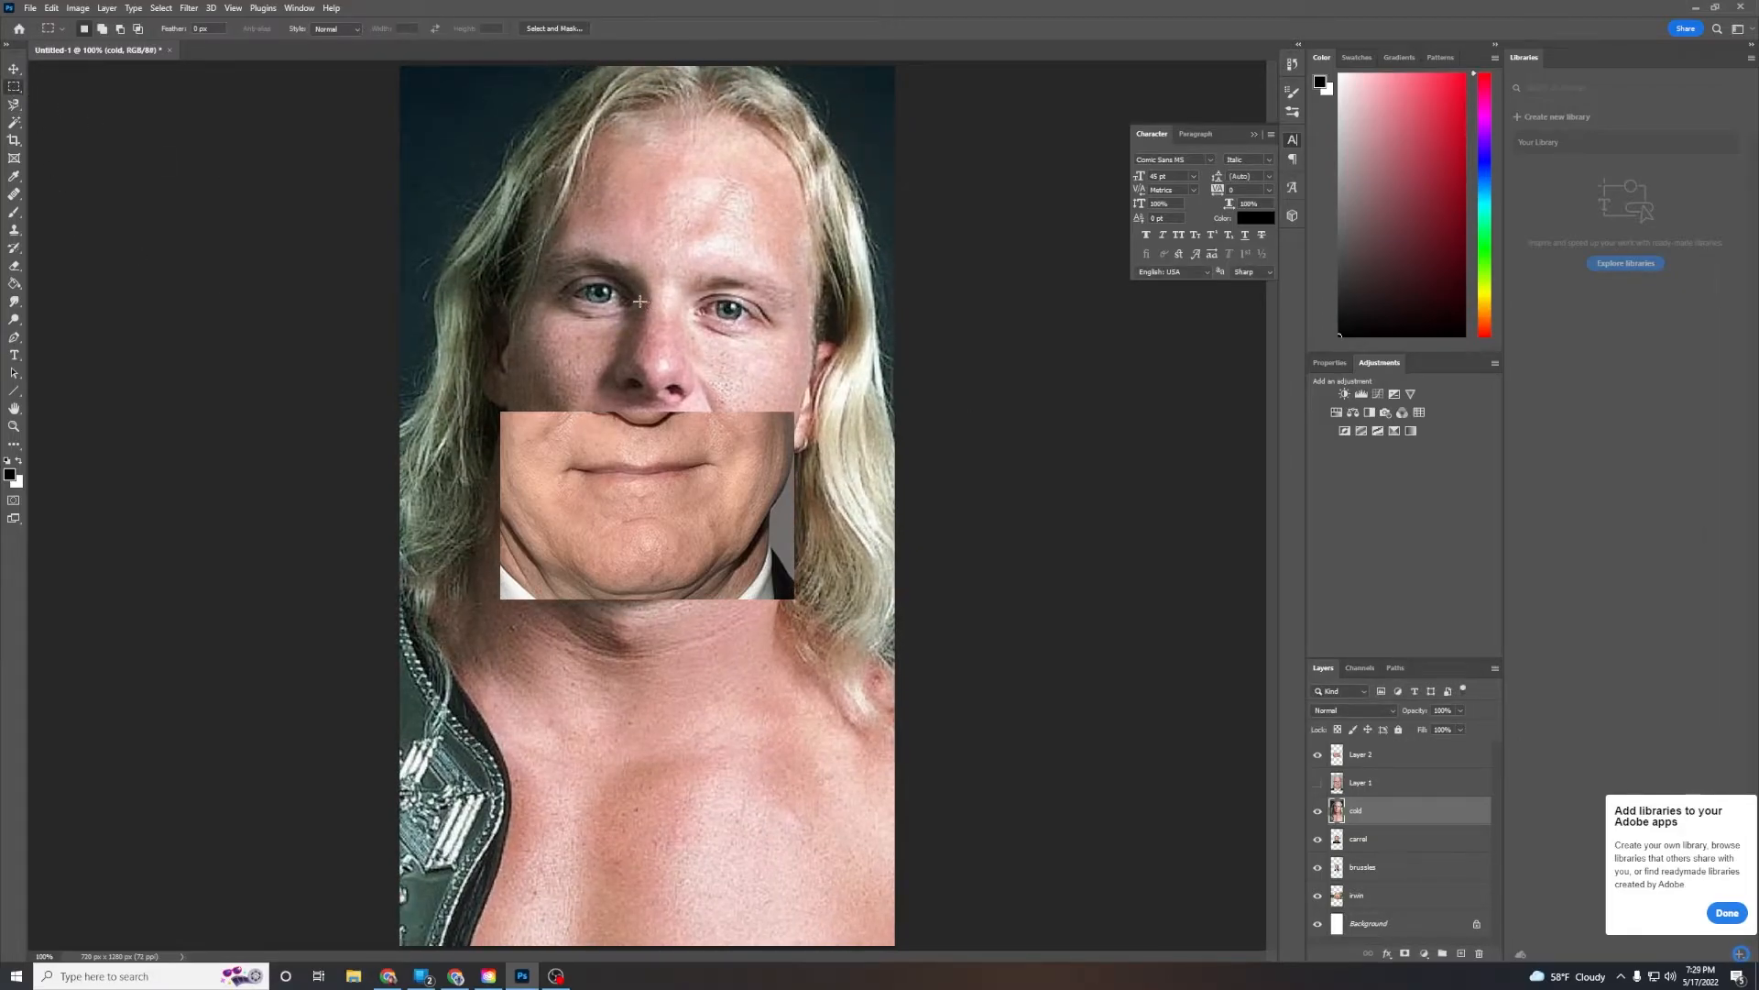
# Copy Stone Cold's nose with a rectangular marquee onto a new layer and move that layer to the top of the stack
pyautogui.moveTo(668, 349); pyautogui.dragTo(711, 406)
pyautogui.moveTo(679, 363); pyautogui.dragTo(707, 422)
pyautogui.click(1463, 954)
pyautogui.moveTo(1336, 812); pyautogui.dragTo(1340, 756)
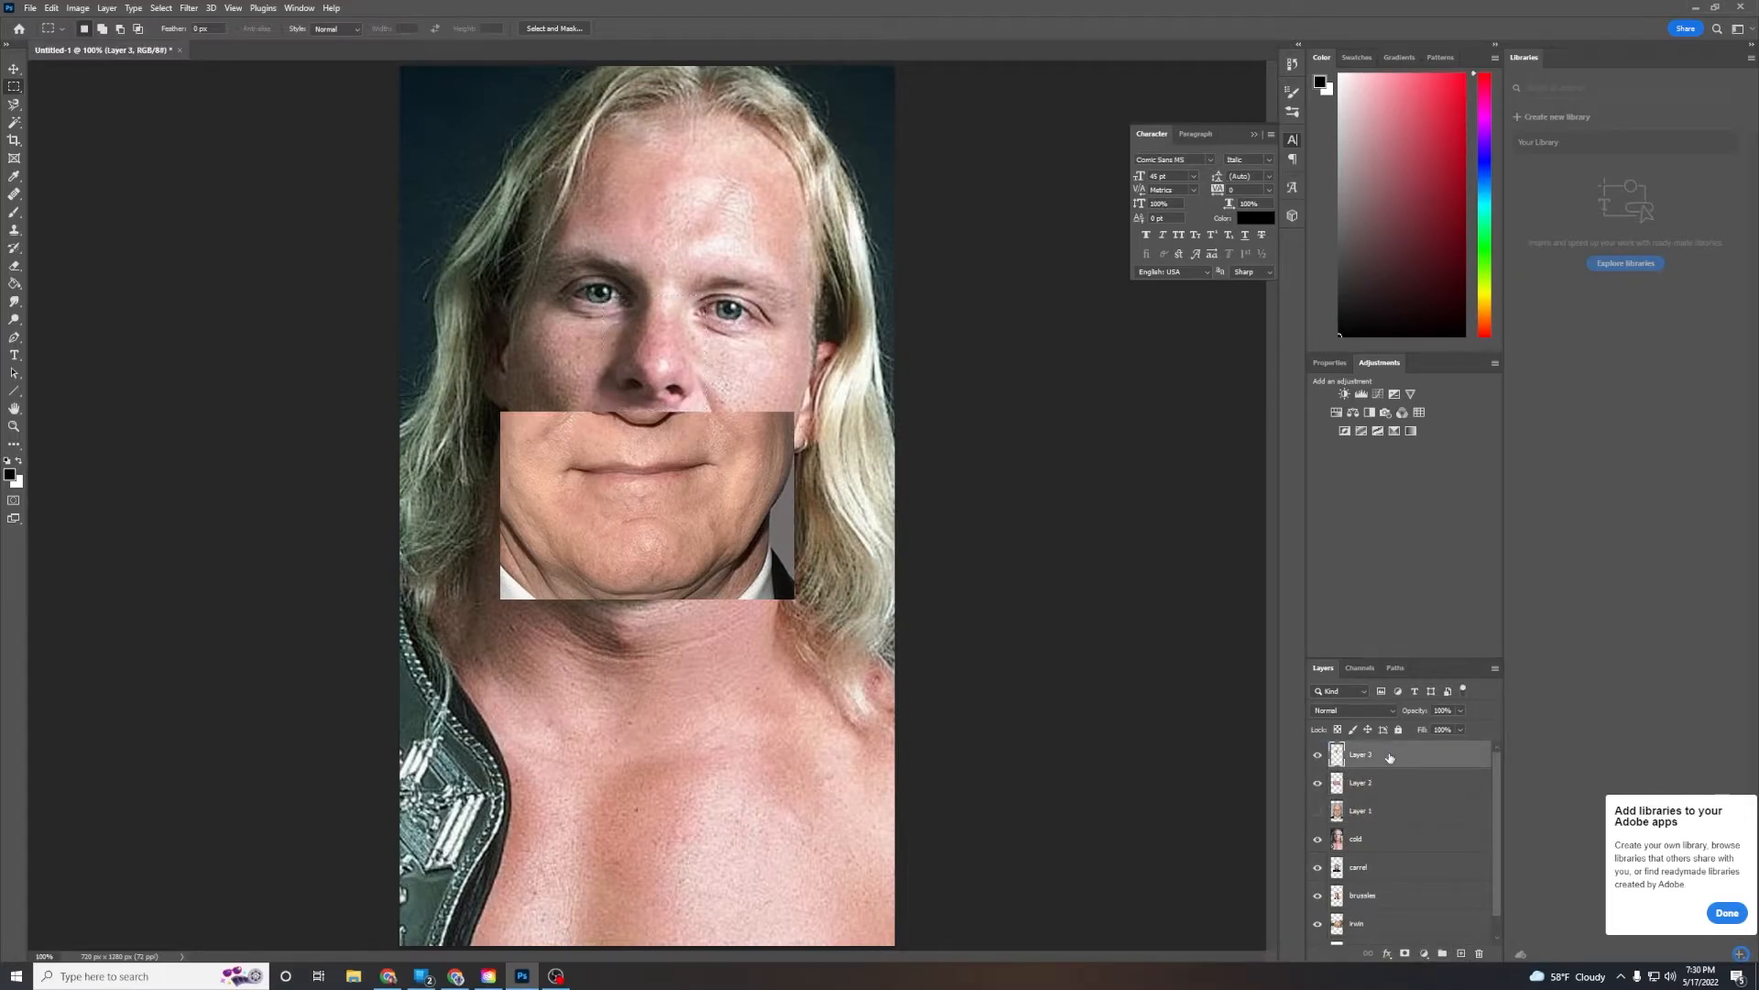
# Hide the Stone Cold photo layer and nudge the nose piece slightly downward
pyautogui.click(1316, 839)
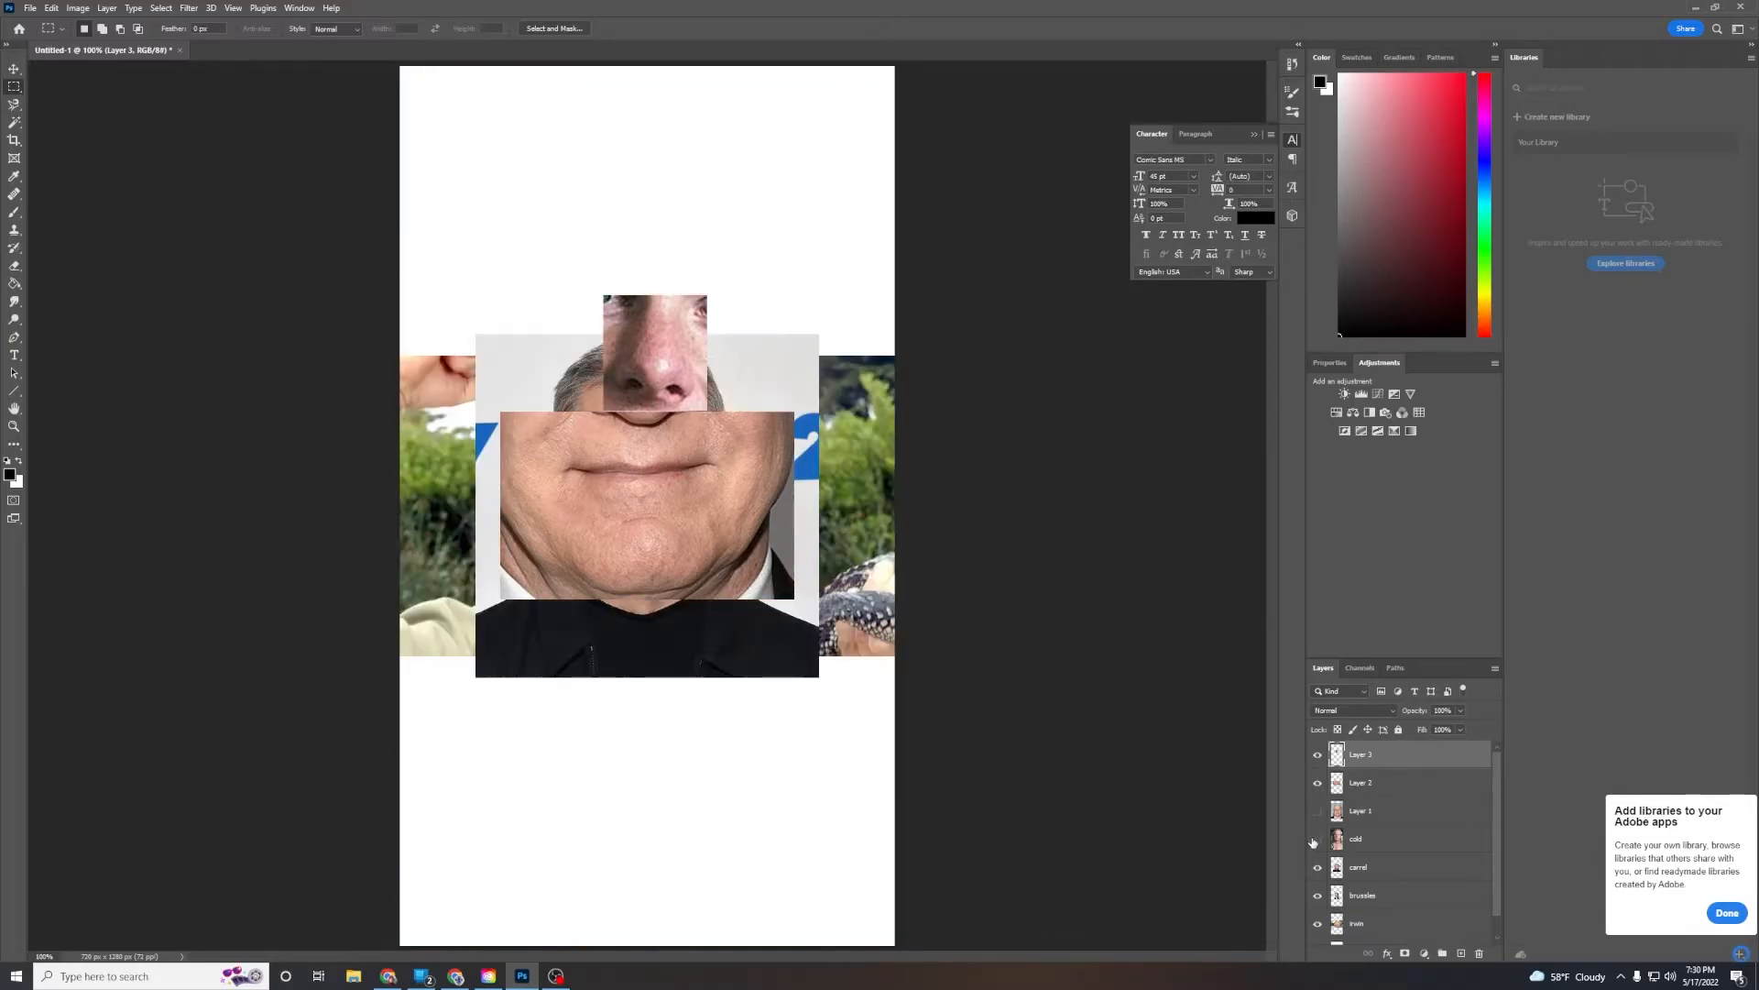
pyautogui.click(14, 68)
pyautogui.moveTo(674, 492)
pyautogui.mouseDown()
pyautogui.moveTo(666, 550)
pyautogui.moveTo(663, 511)
pyautogui.mouseUp()
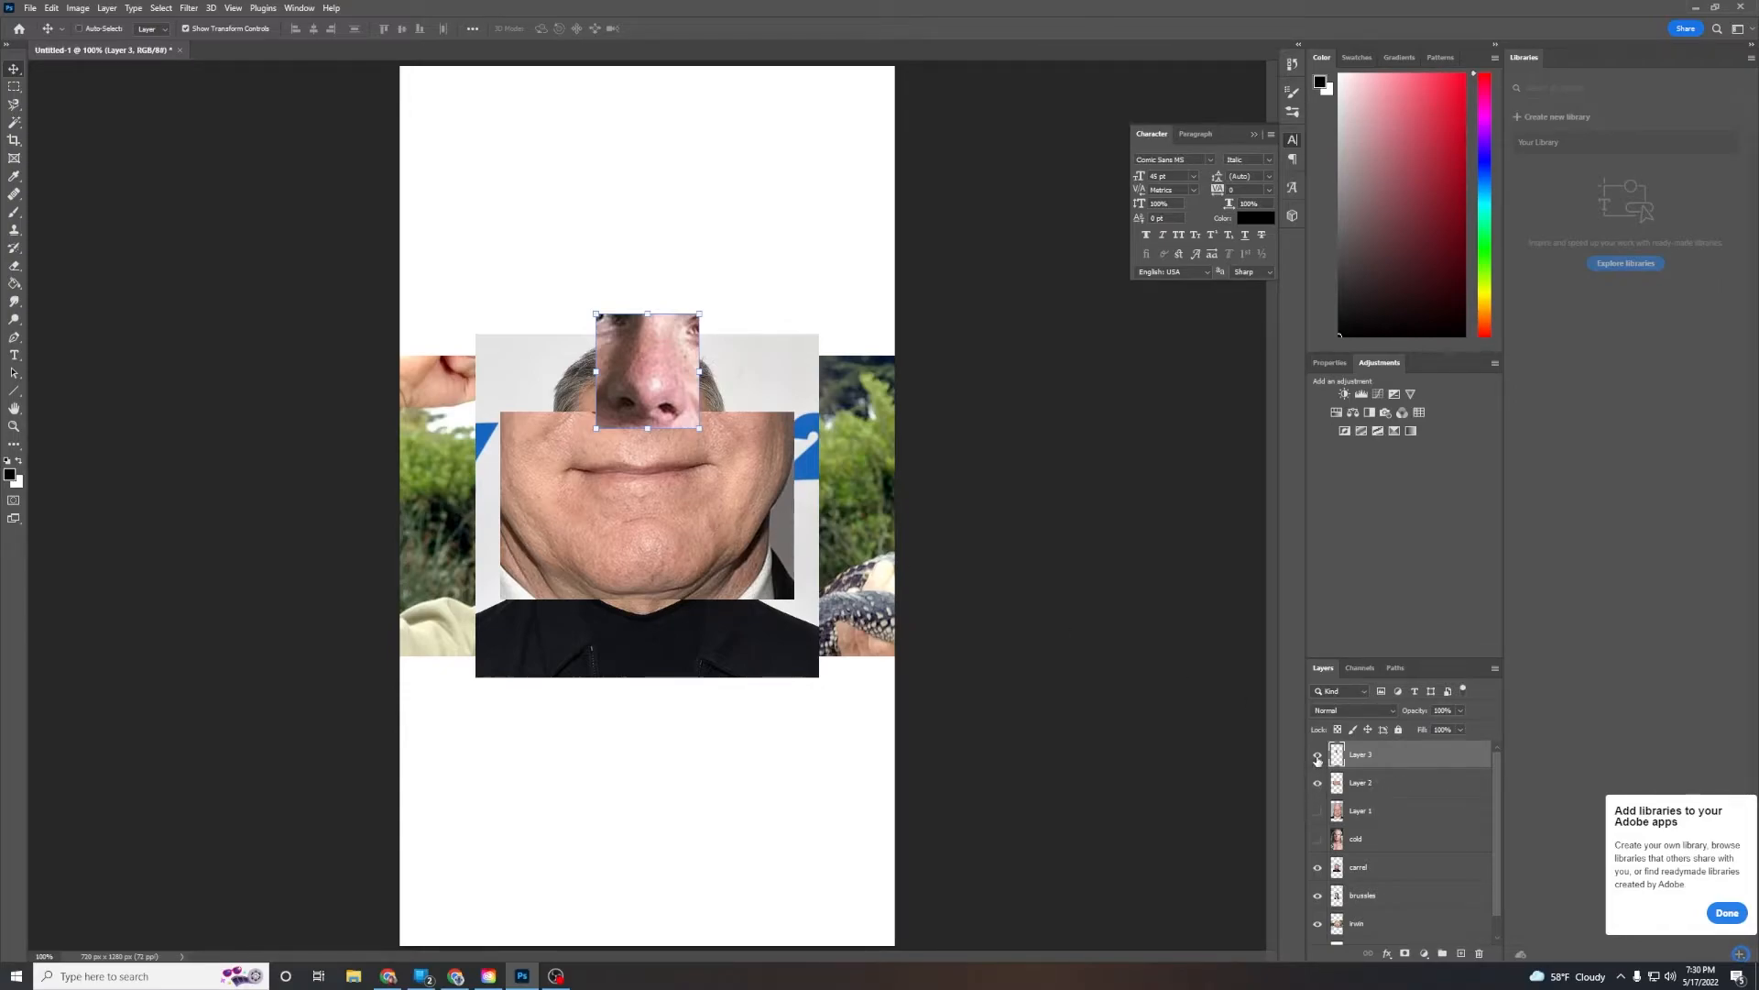
# Move the pasted mouth piece down about 110 px, below the nose piece
pyautogui.click(1331, 781)
pyautogui.moveTo(641, 484); pyautogui.dragTo(647, 670)
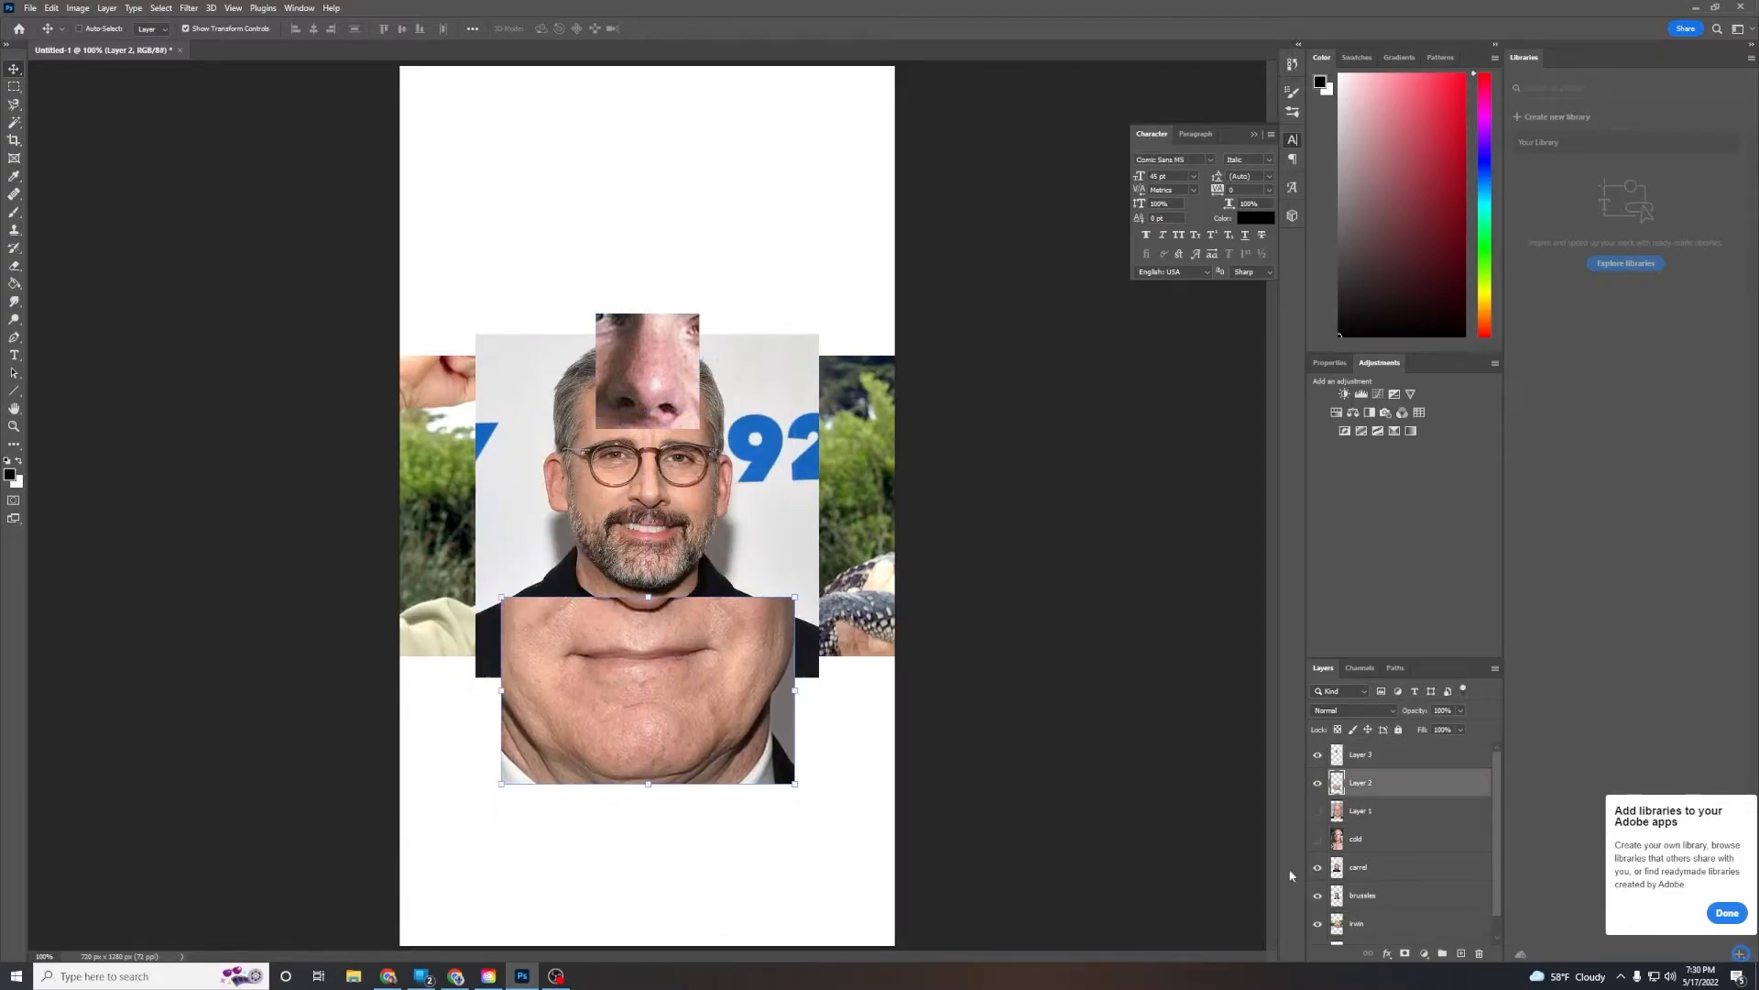
# Enlarge and reposition the Steve Carell photo so his face fills the canvas, then commit the transform
pyautogui.click(1338, 869)
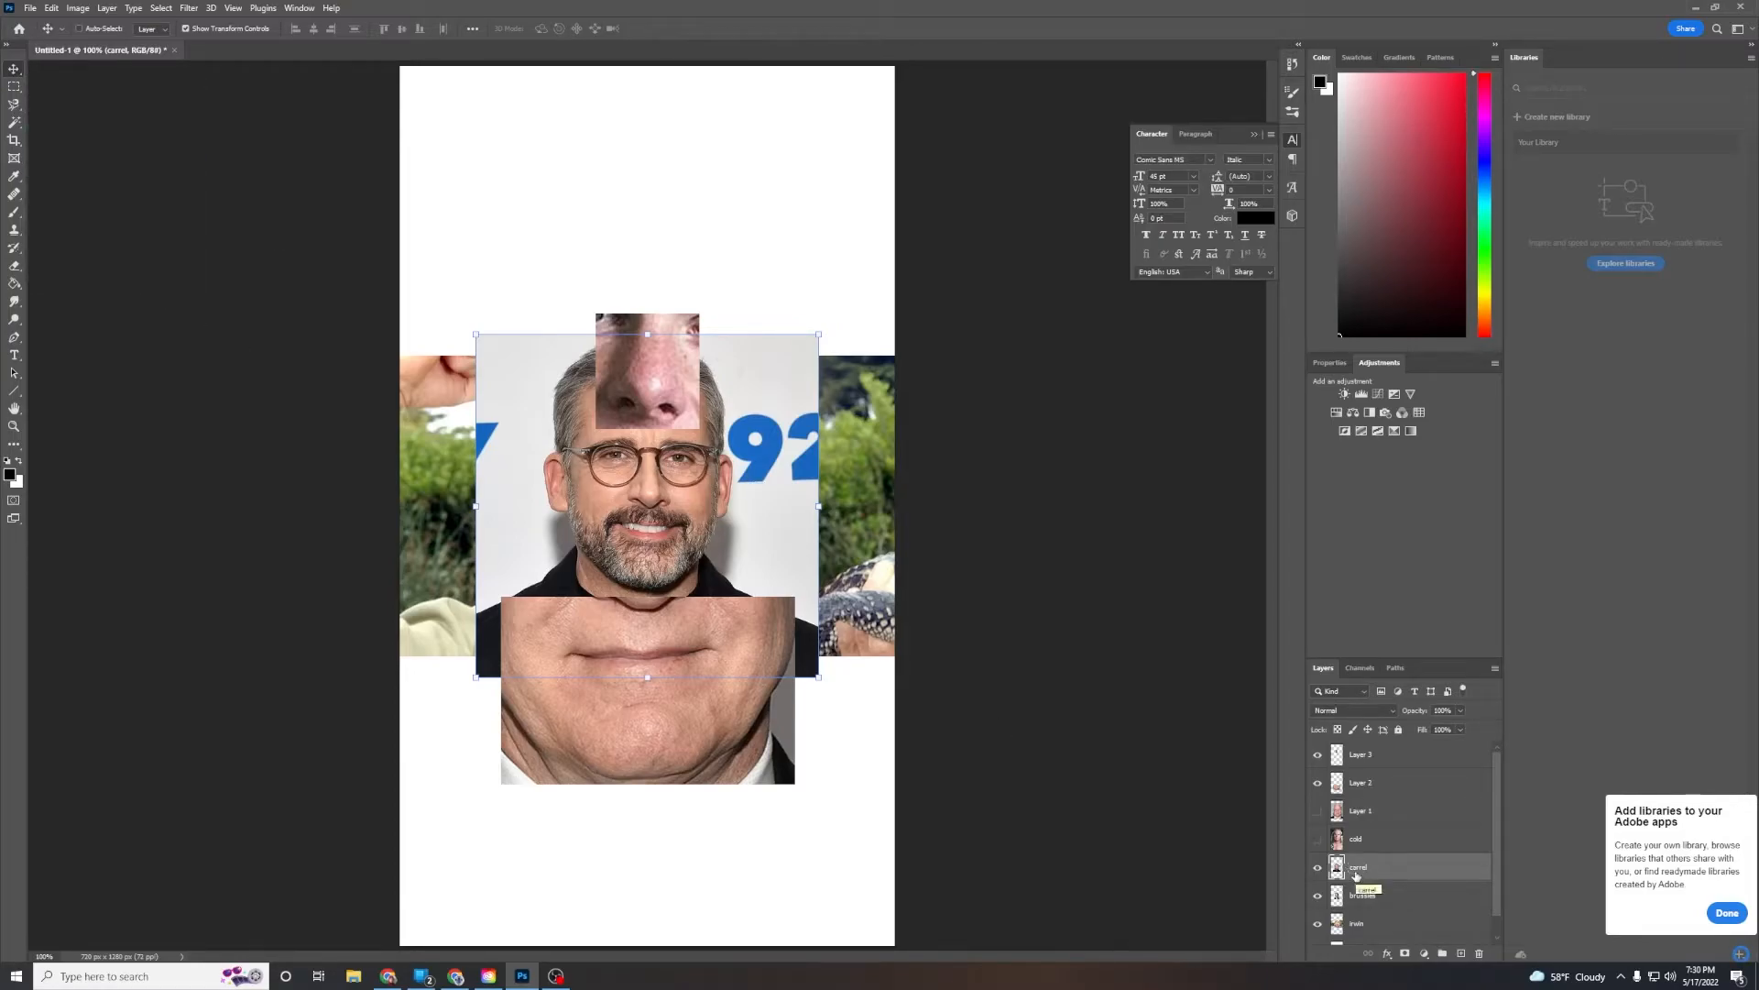
pyautogui.moveTo(804, 364); pyautogui.dragTo(1223, 20)
pyautogui.moveTo(866, 282); pyautogui.dragTo(714, 454)
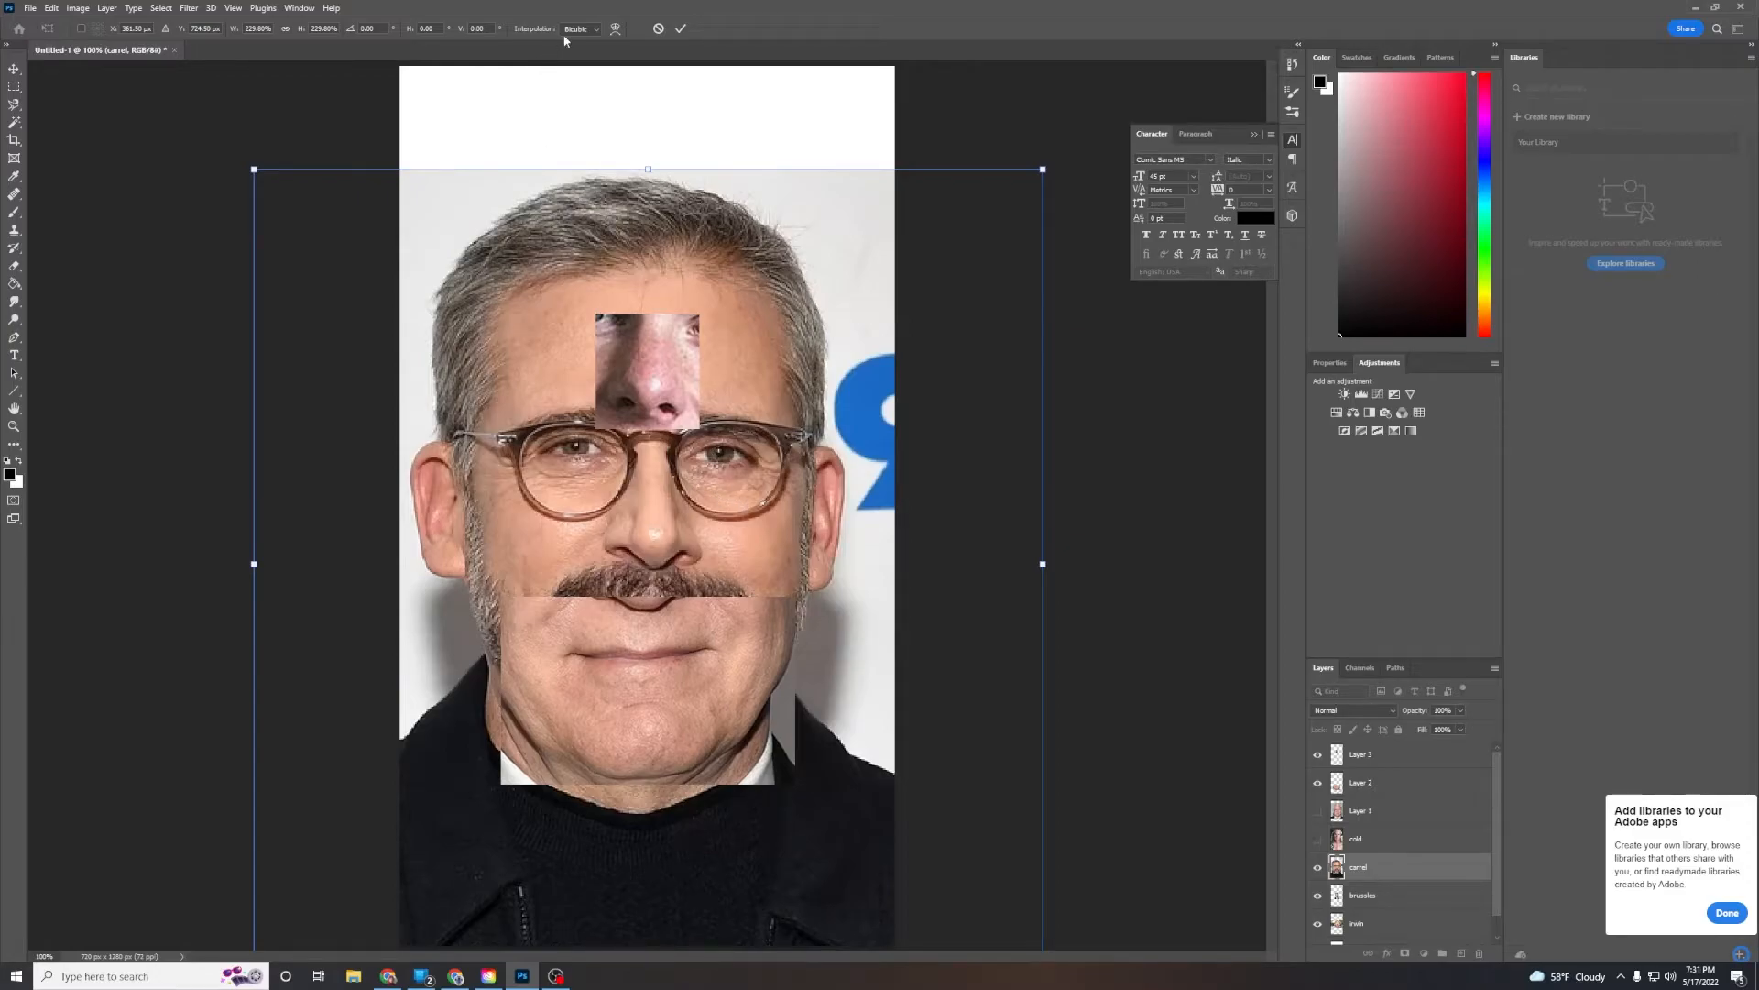
pyautogui.click(680, 29)
# Select Carell's left ear with a rectangular marquee and copy it onto a new layer
pyautogui.click(12, 88)
pyautogui.moveTo(455, 542); pyautogui.dragTo(480, 597)
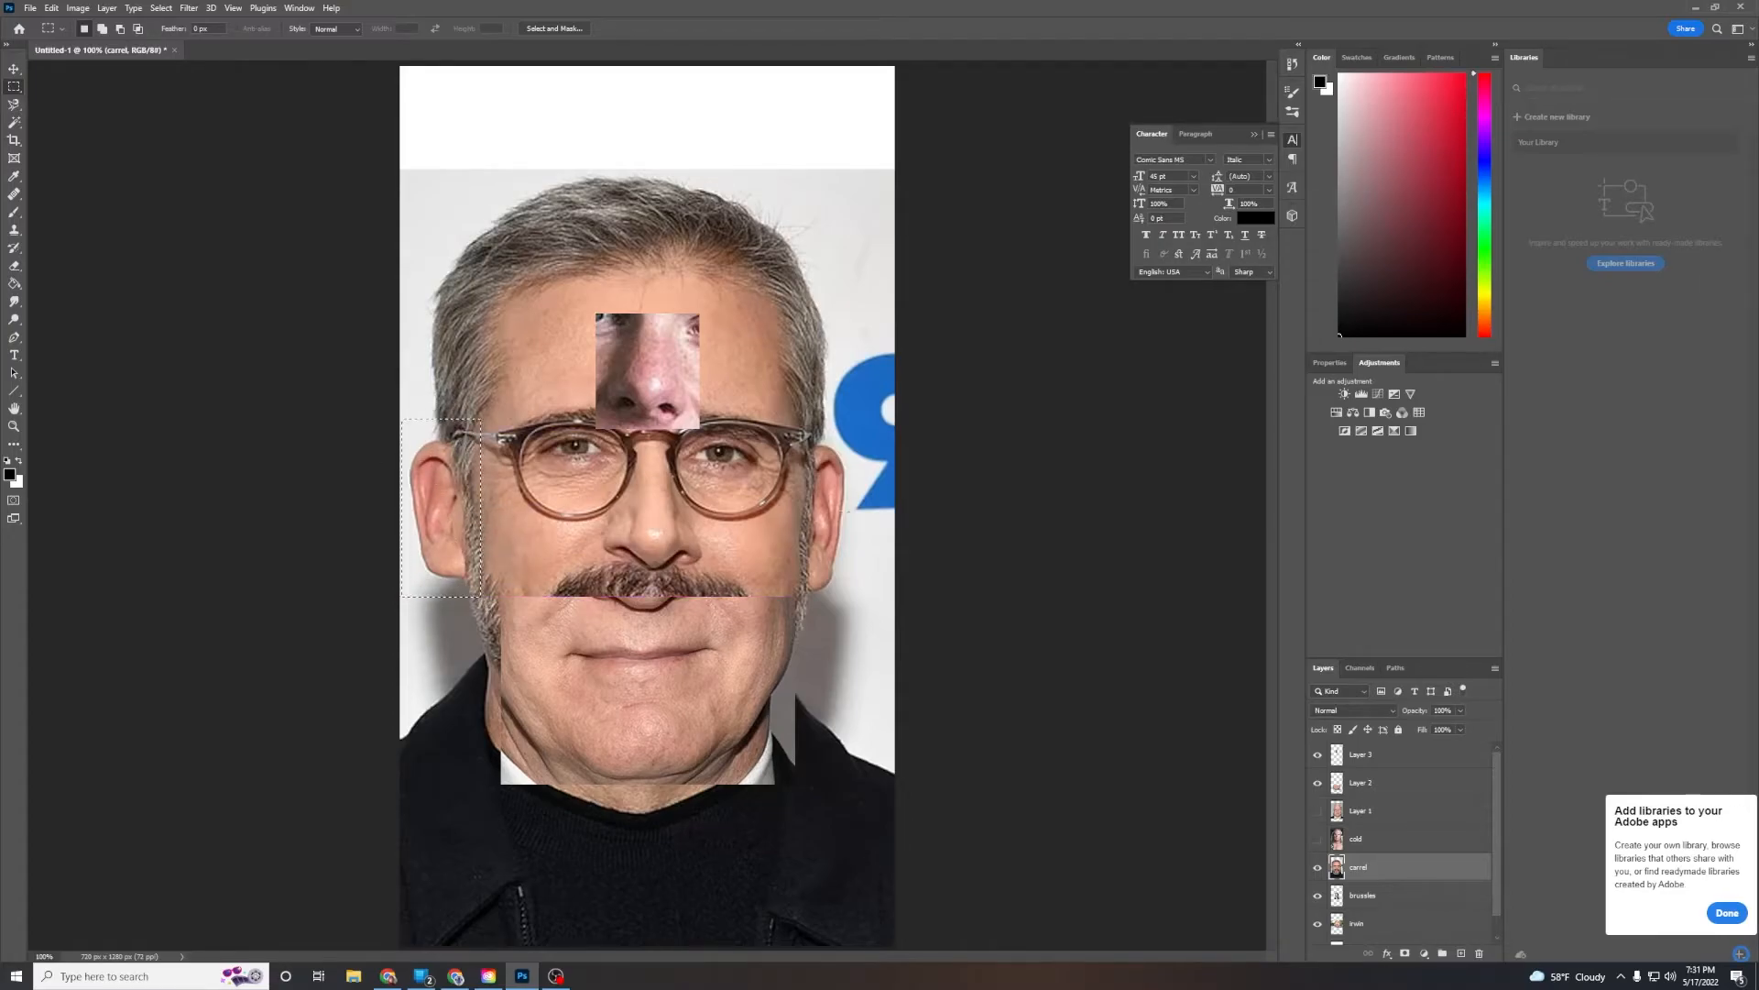
pyautogui.click(1461, 954)
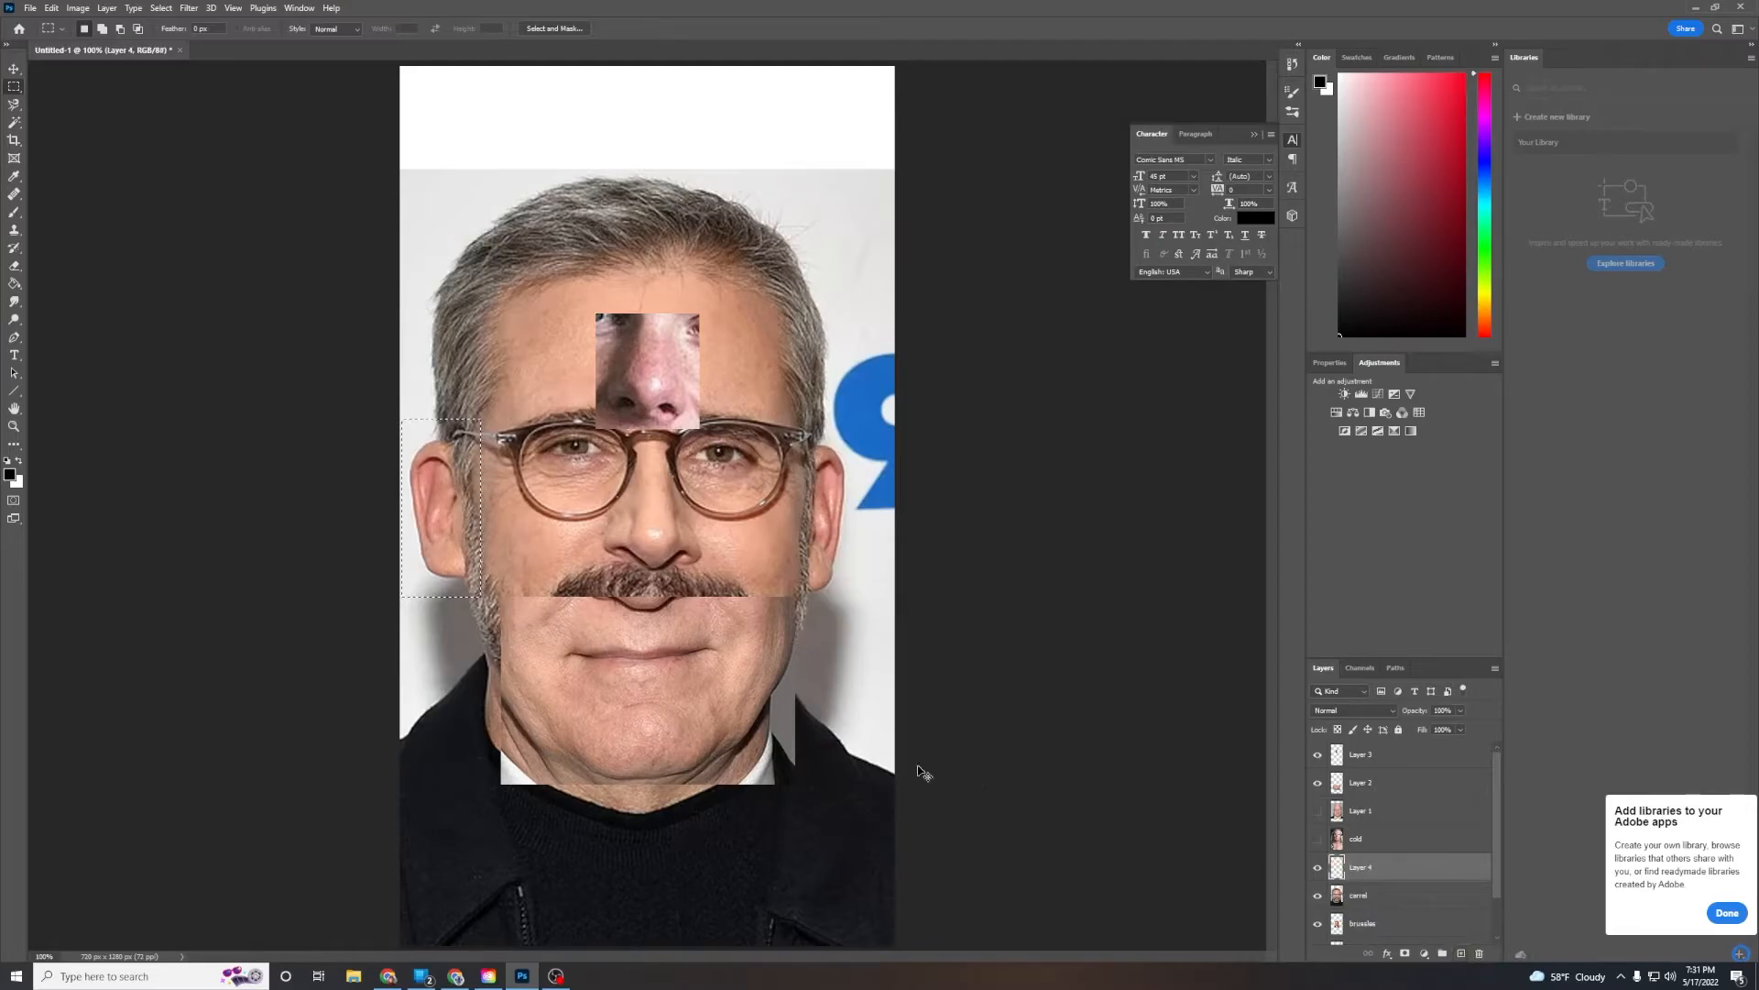
pyautogui.hotkey('ctrl', 'd')
# Select Carell's right ear with a rectangular marquee and copy it onto its own new layer
pyautogui.click(1318, 896)
pyautogui.click(1318, 896)
pyautogui.moveTo(795, 433); pyautogui.dragTo(865, 601)
pyautogui.click(1376, 895)
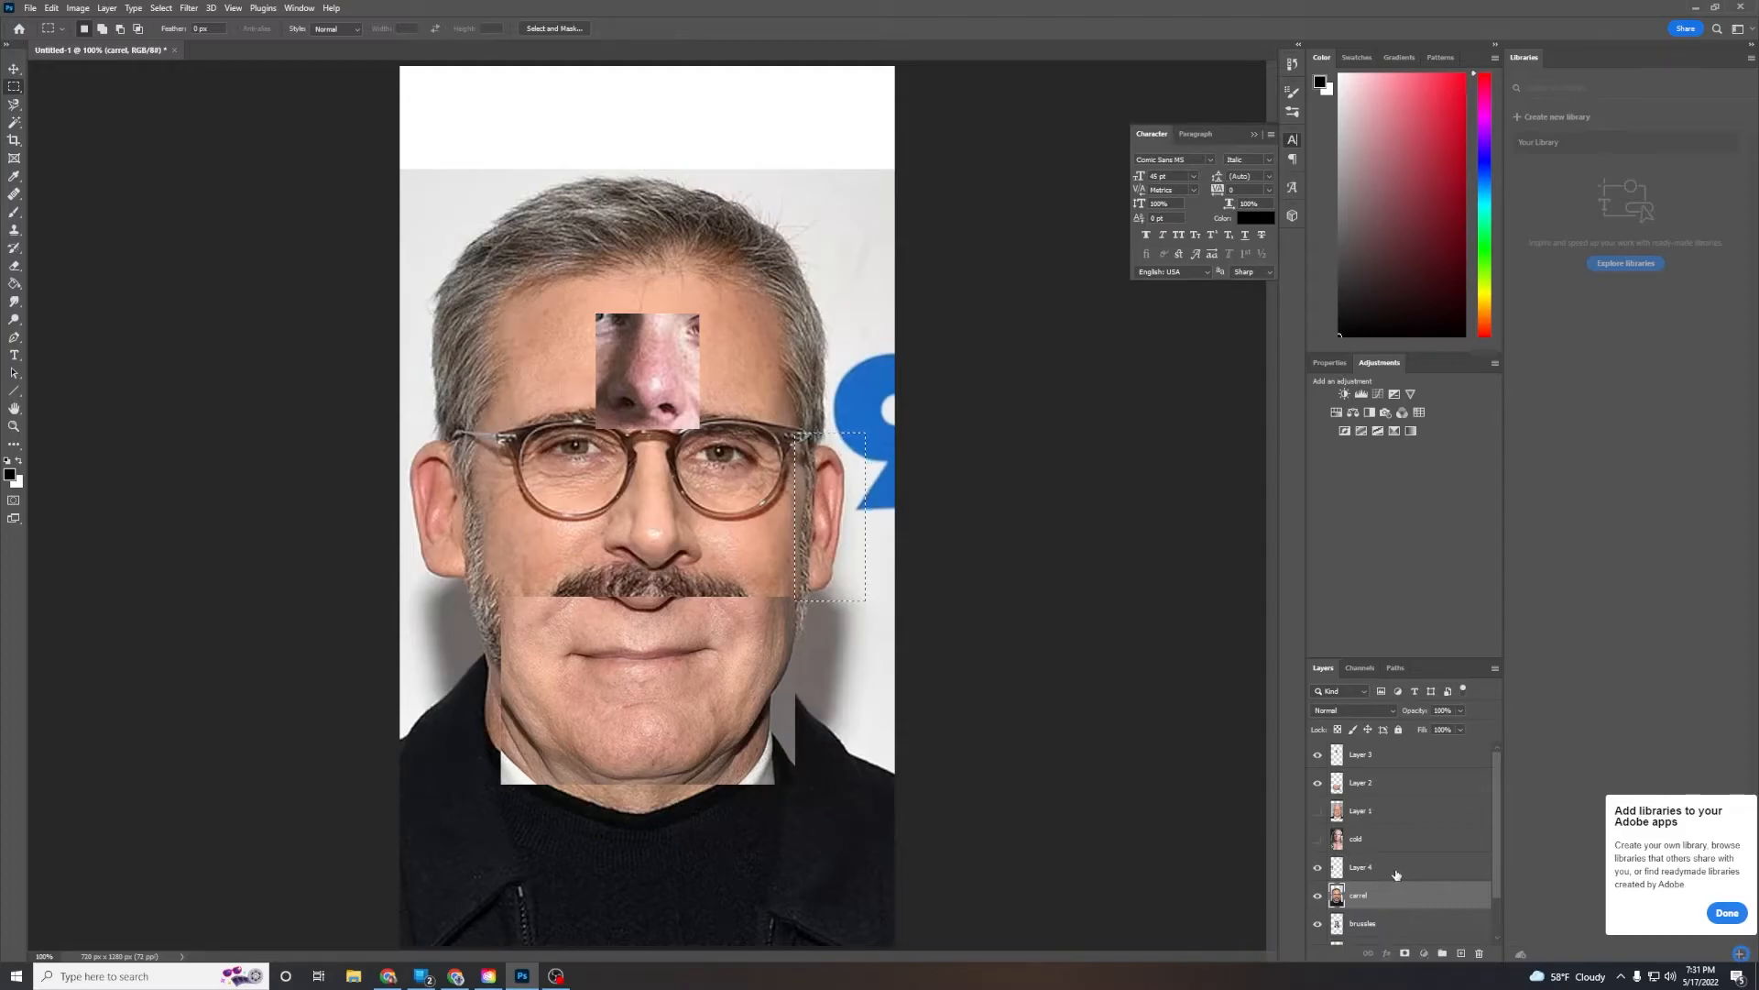
pyautogui.click(1396, 870)
pyautogui.hotkey('ctrl', 'j')
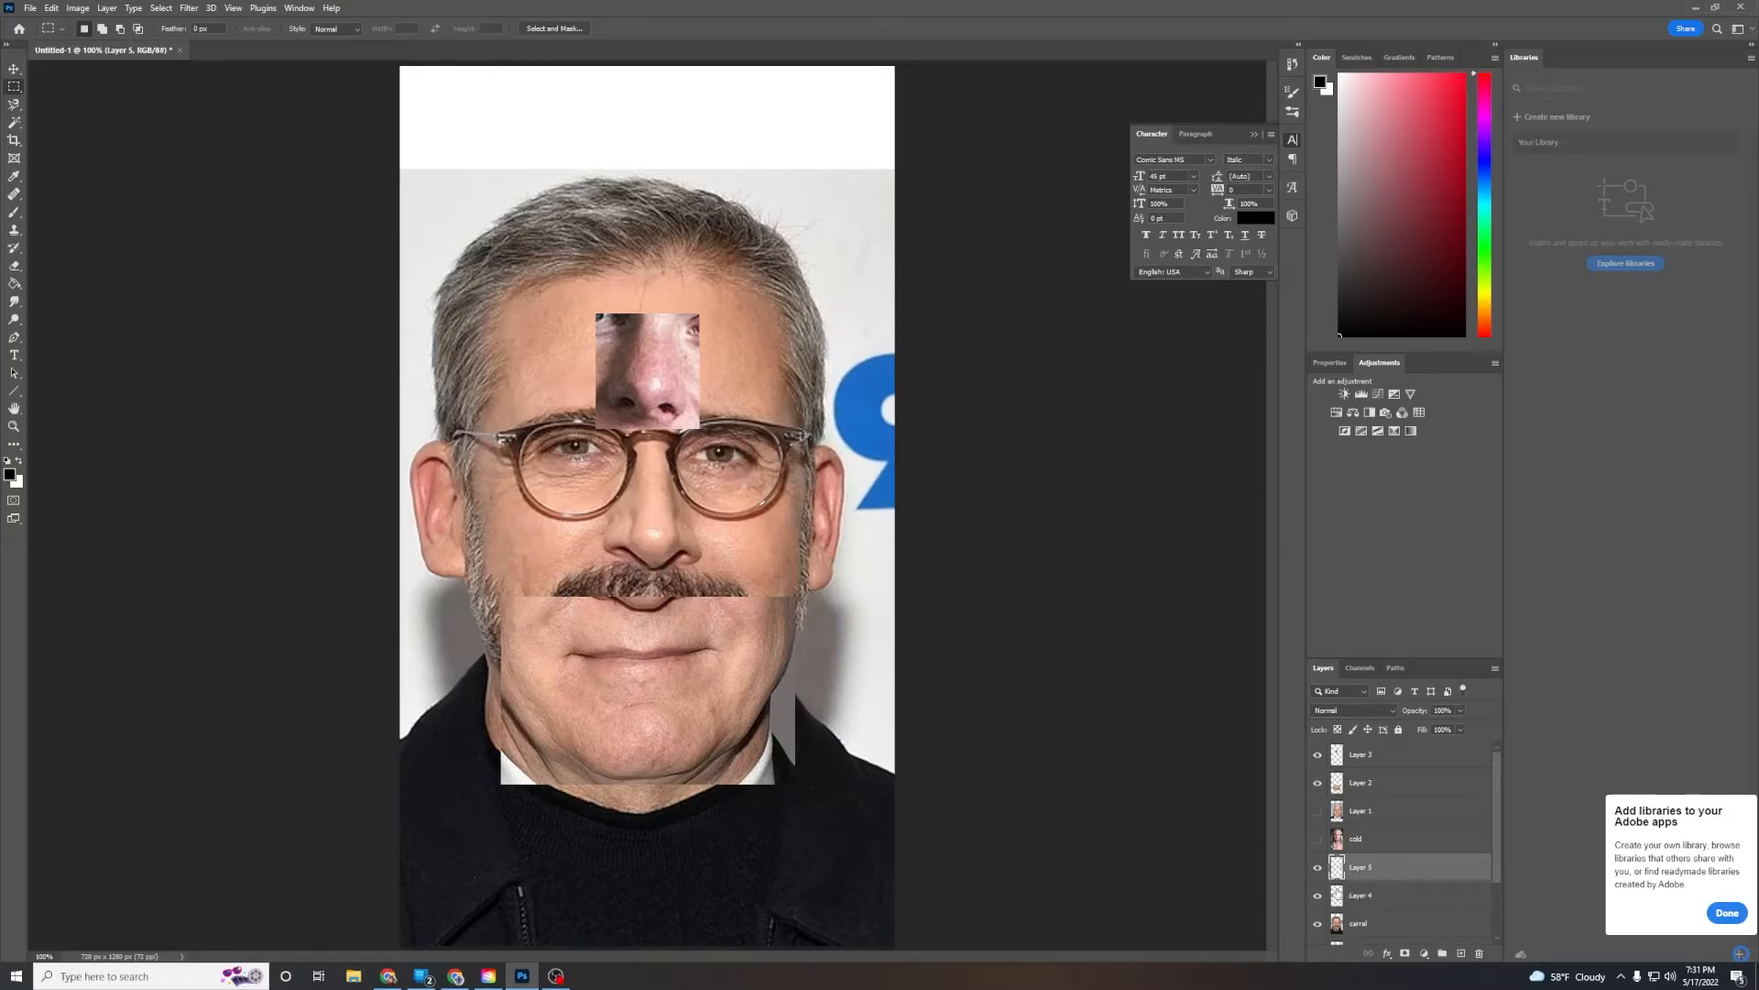
# Hide the Carell photo and both ear layers
pyautogui.click(1318, 923)
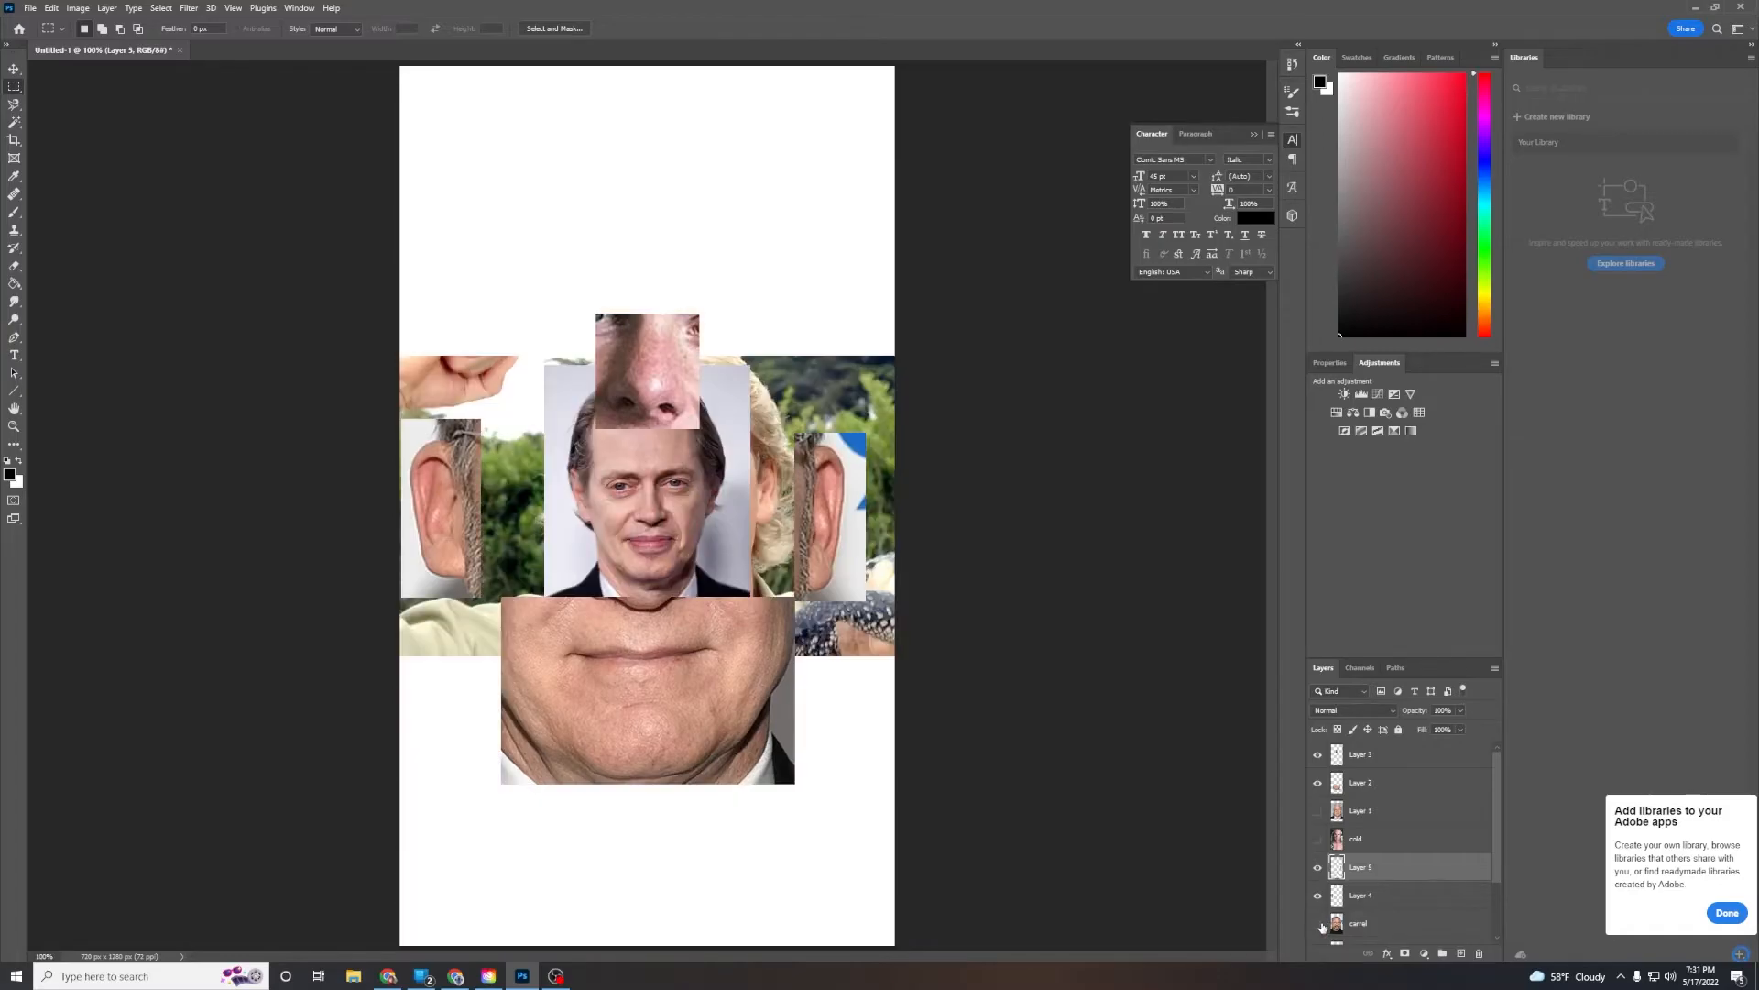
pyautogui.click(1318, 867)
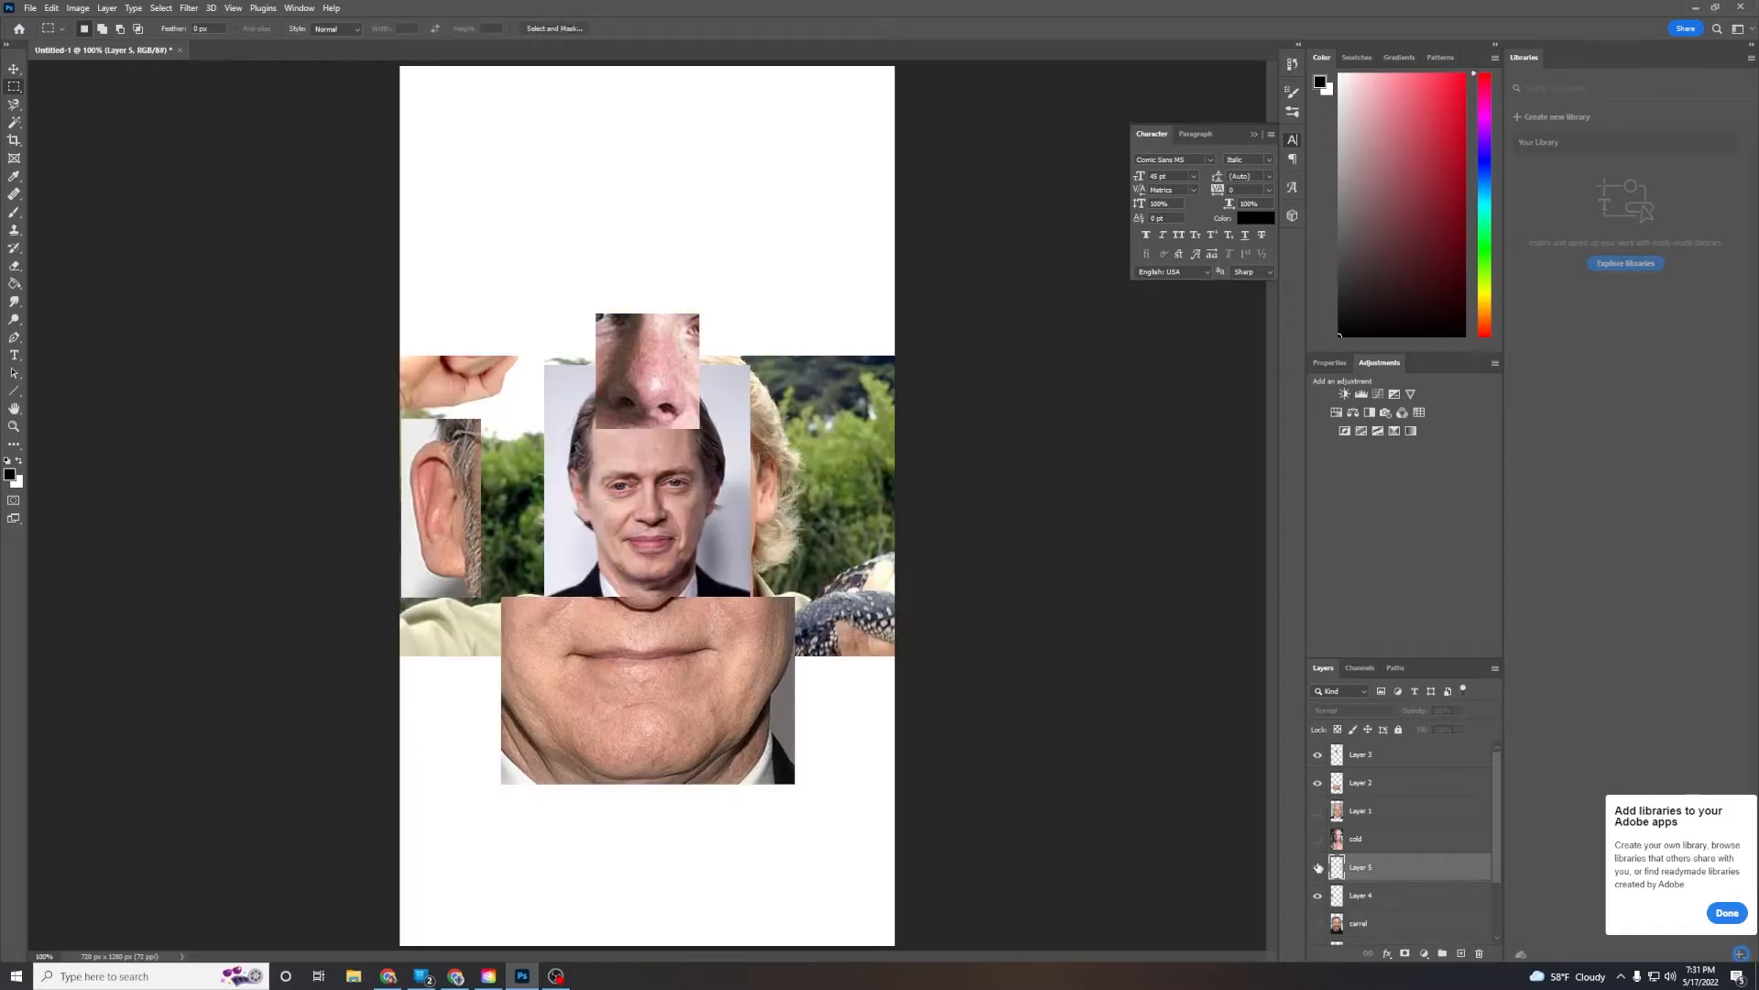
pyautogui.click(1318, 867)
pyautogui.click(1318, 897)
pyautogui.click(1318, 897)
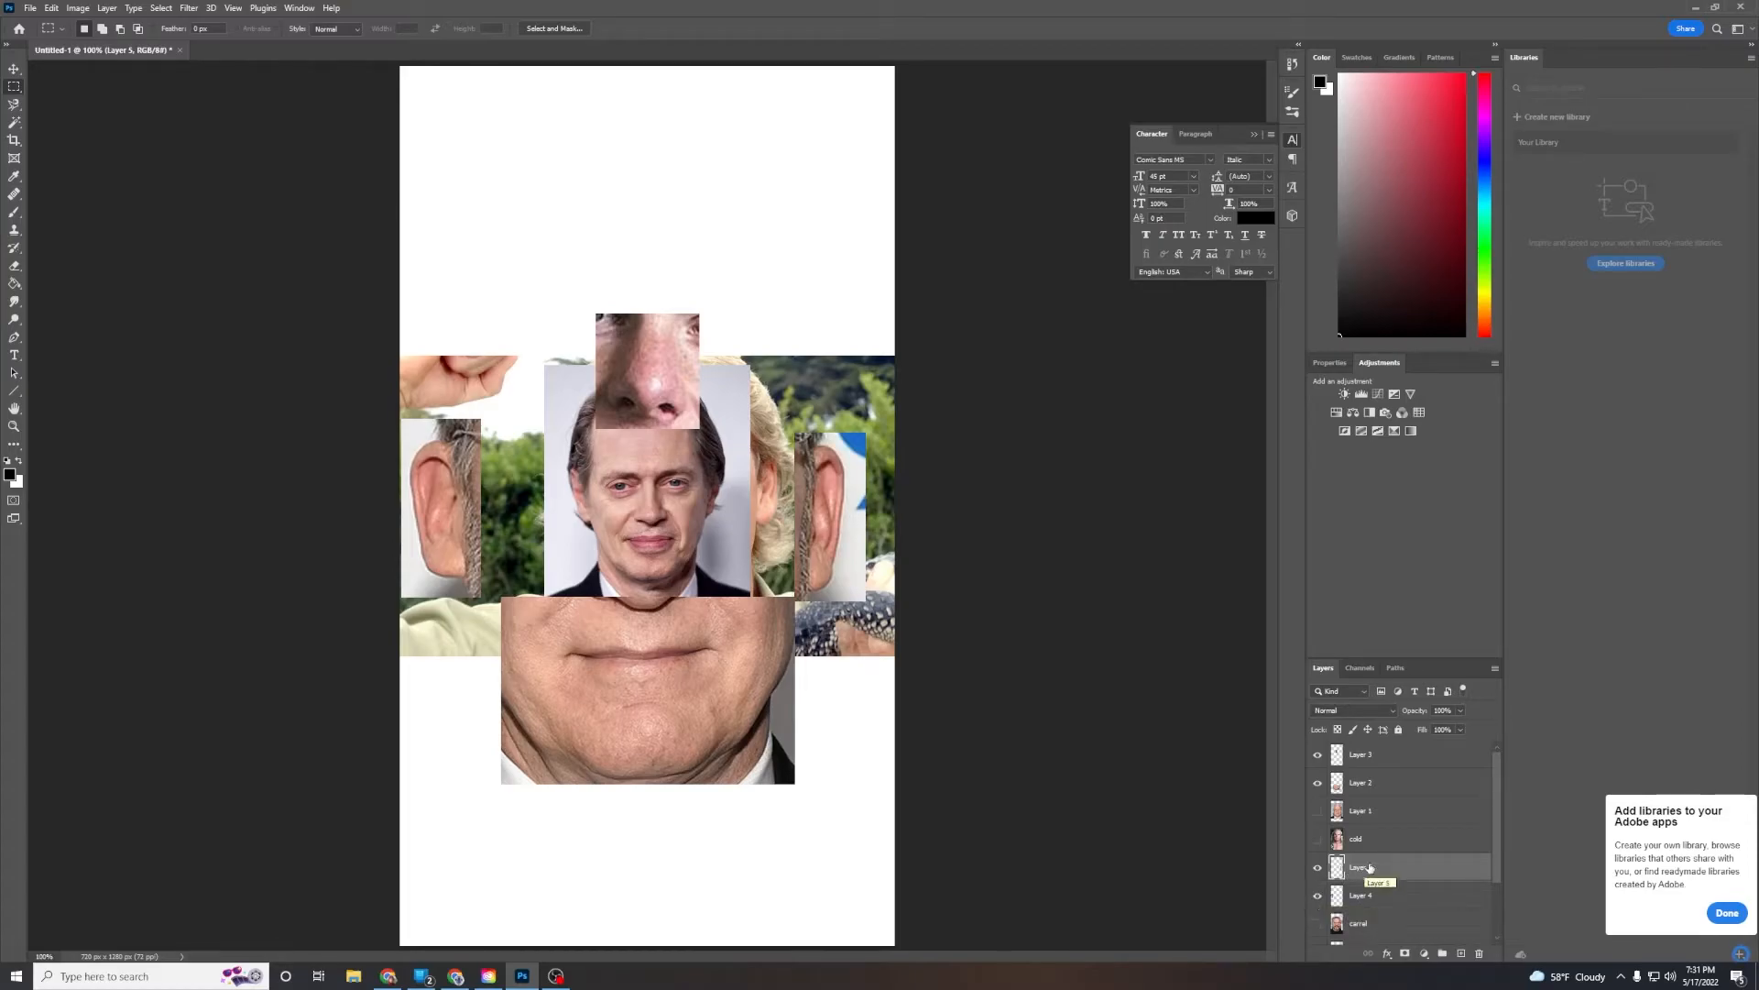
pyautogui.scroll(-2, 1362, 872)
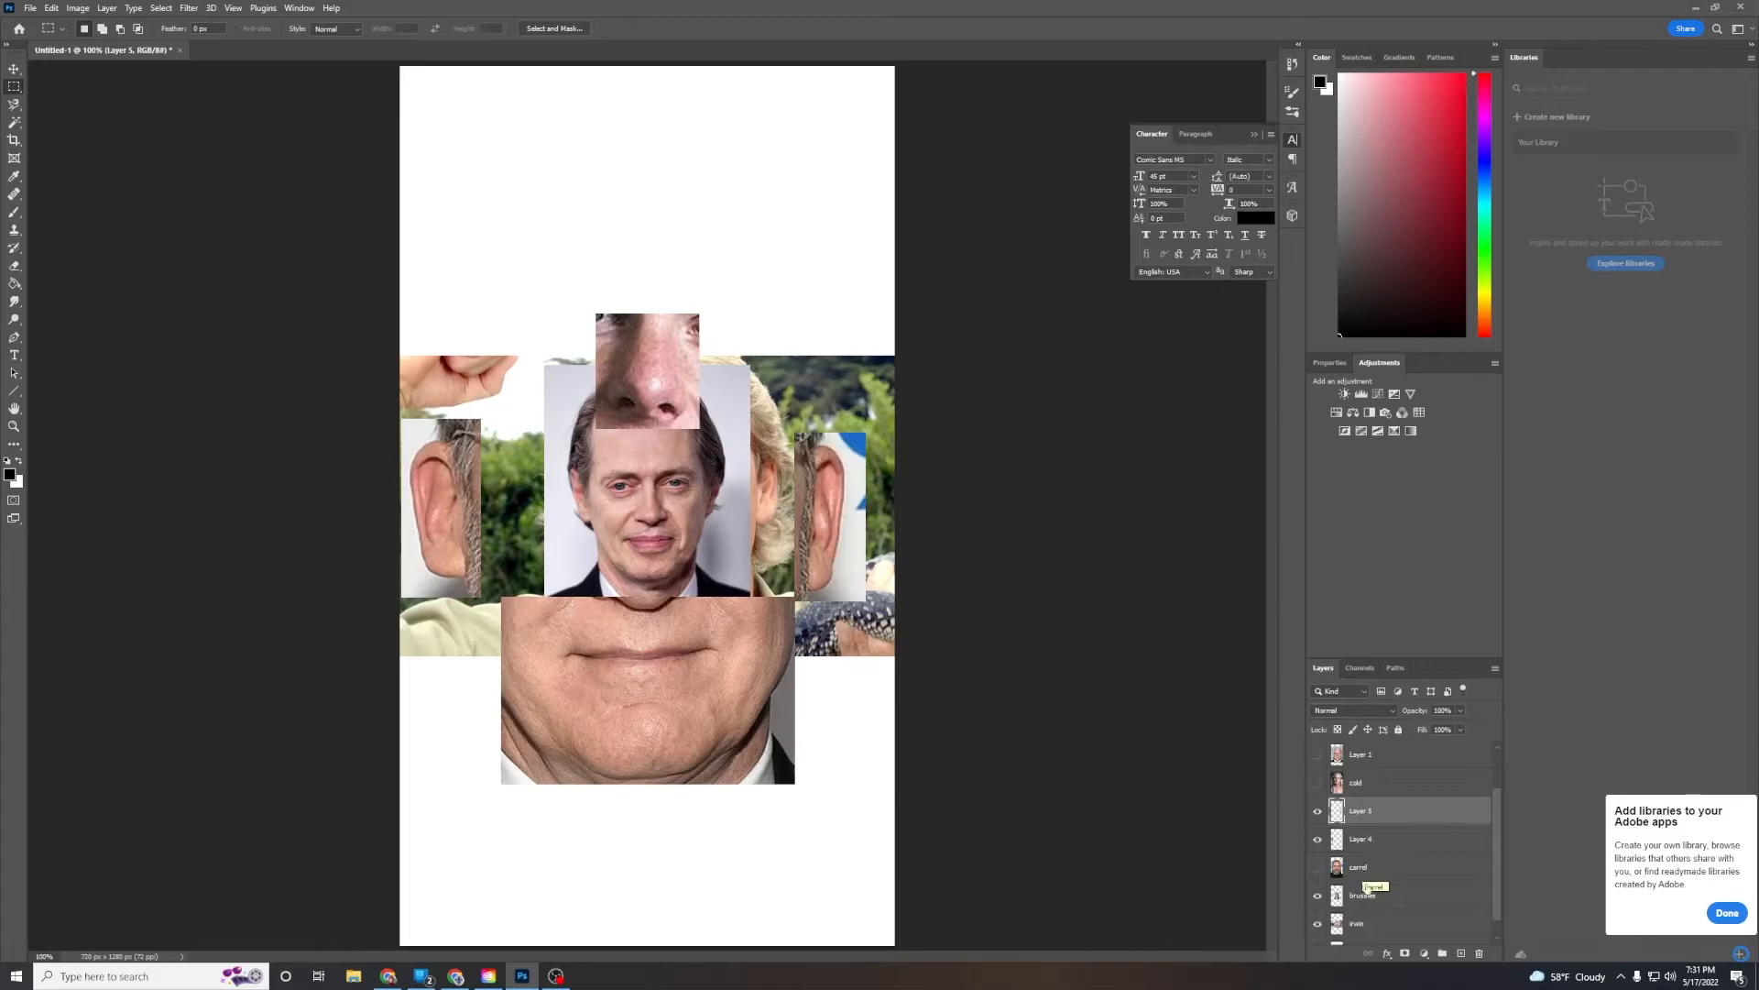
pyautogui.click(1318, 811)
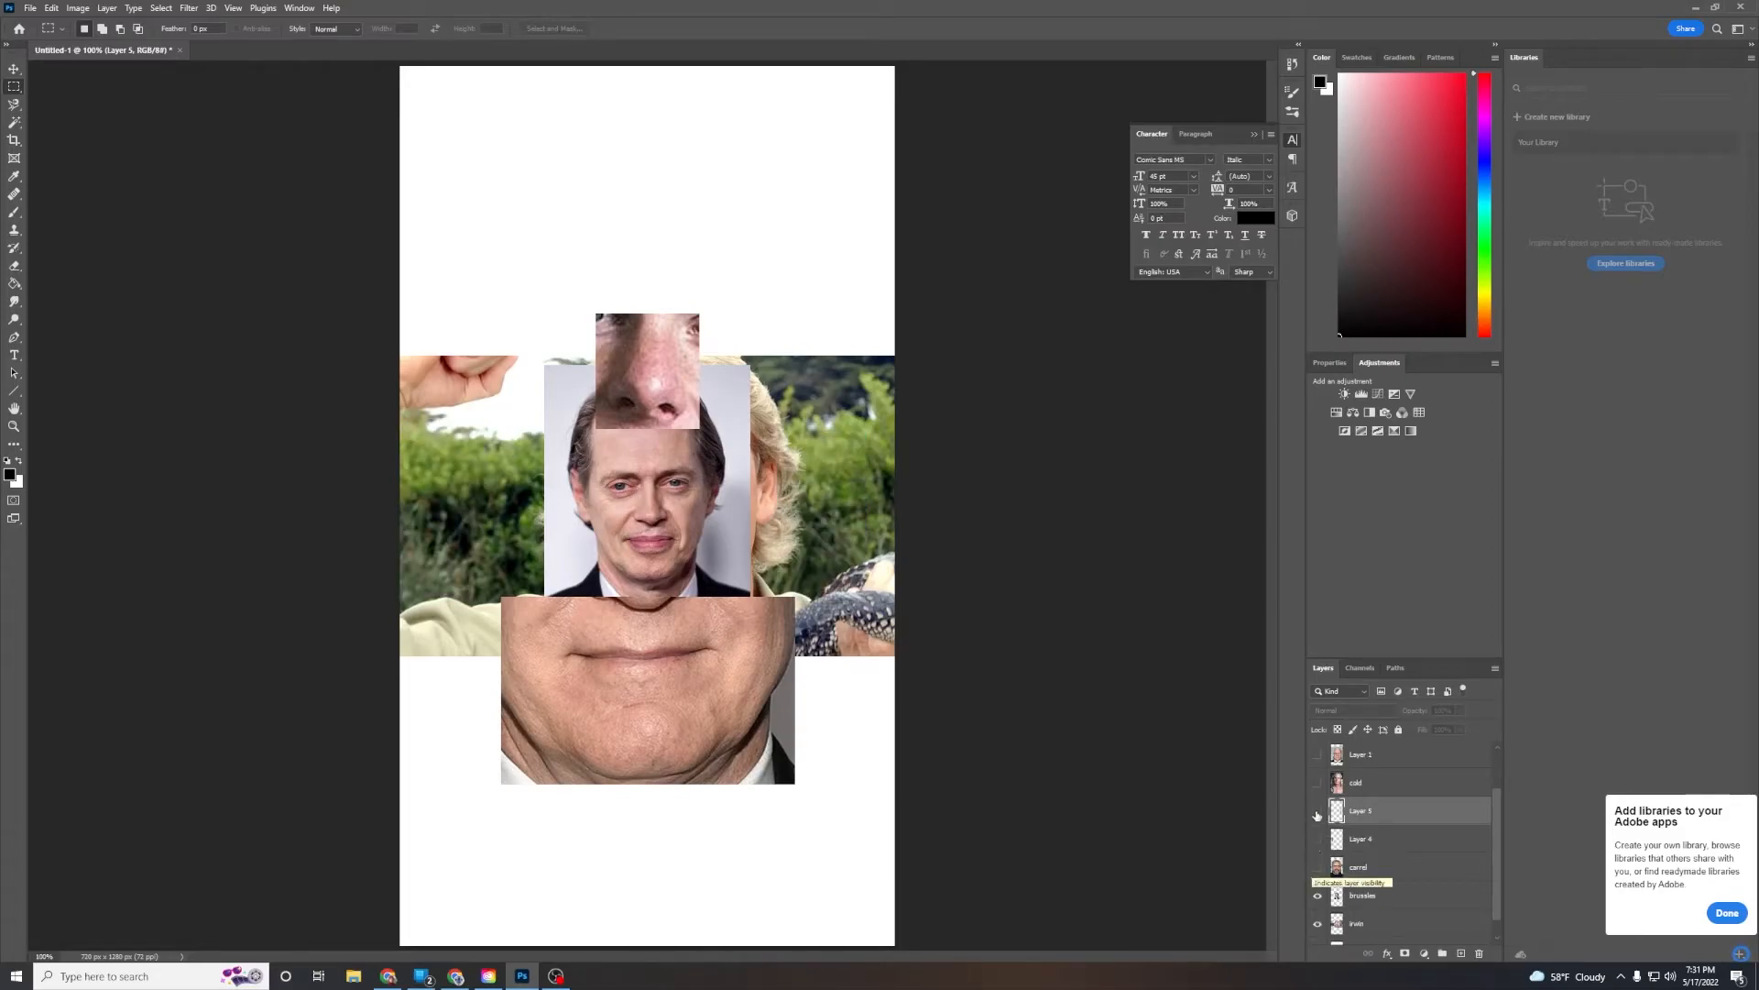
pyautogui.scroll(-1, 1316, 807)
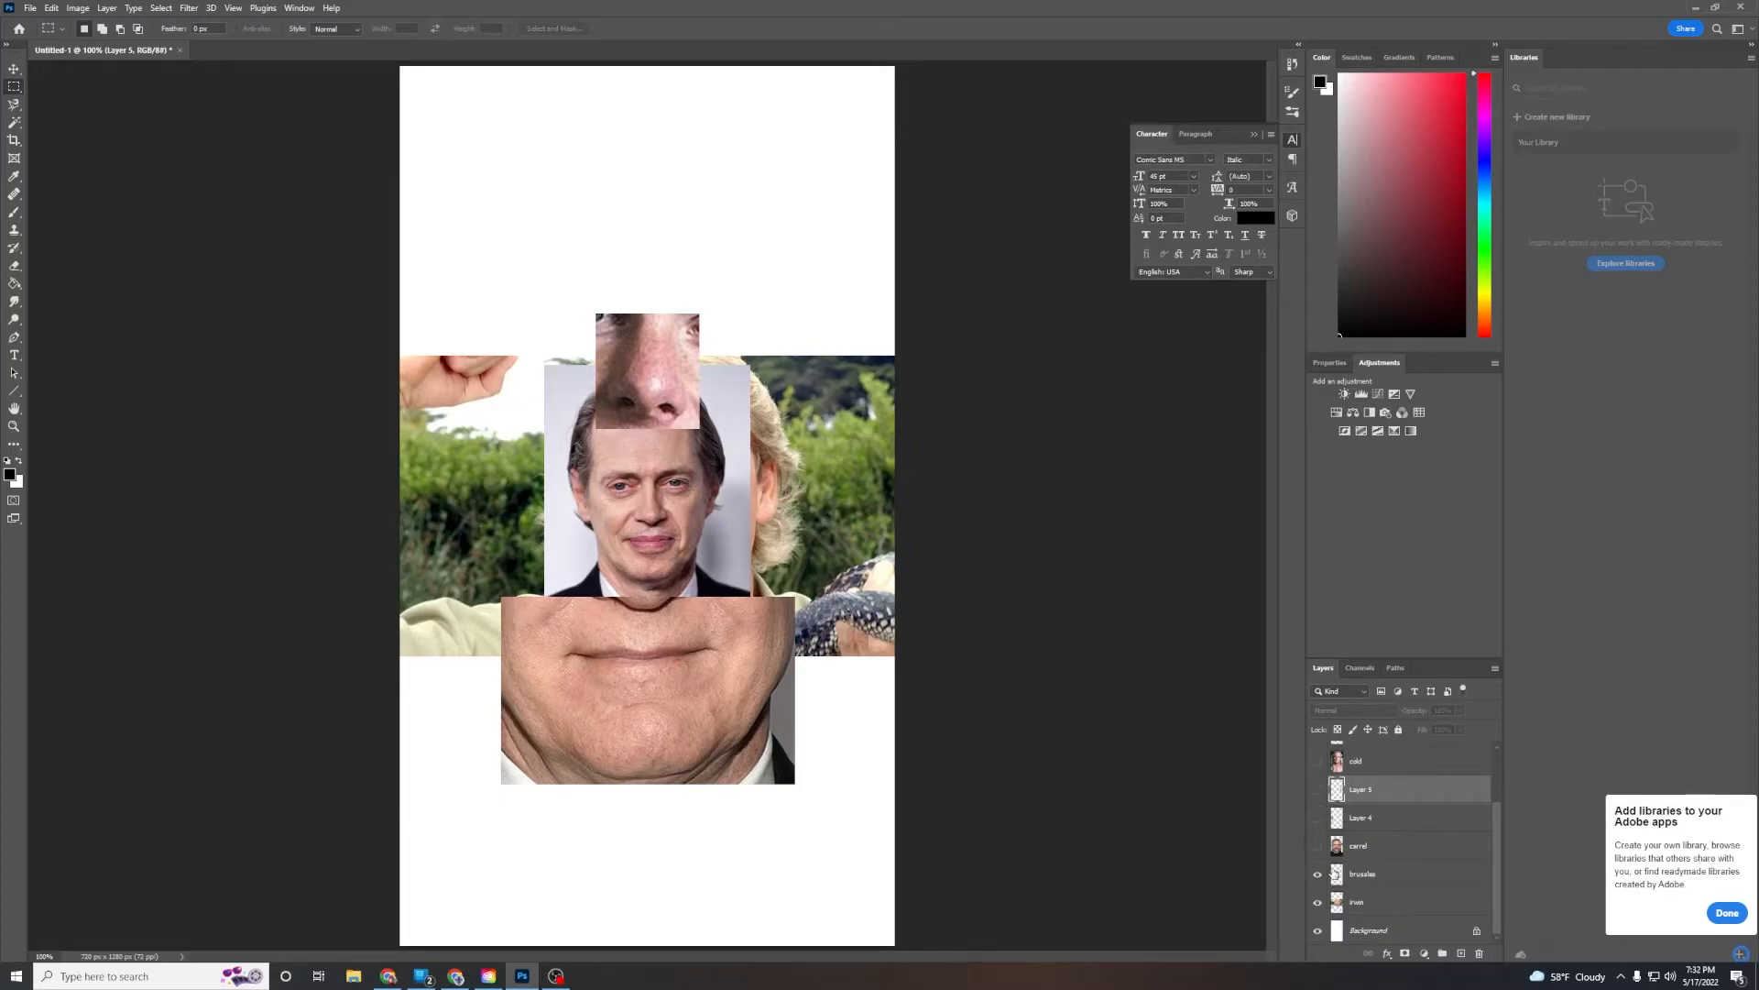
# Enlarge and reposition the Steve Buscemi photo so his face fills the canvas
pyautogui.click(1365, 875)
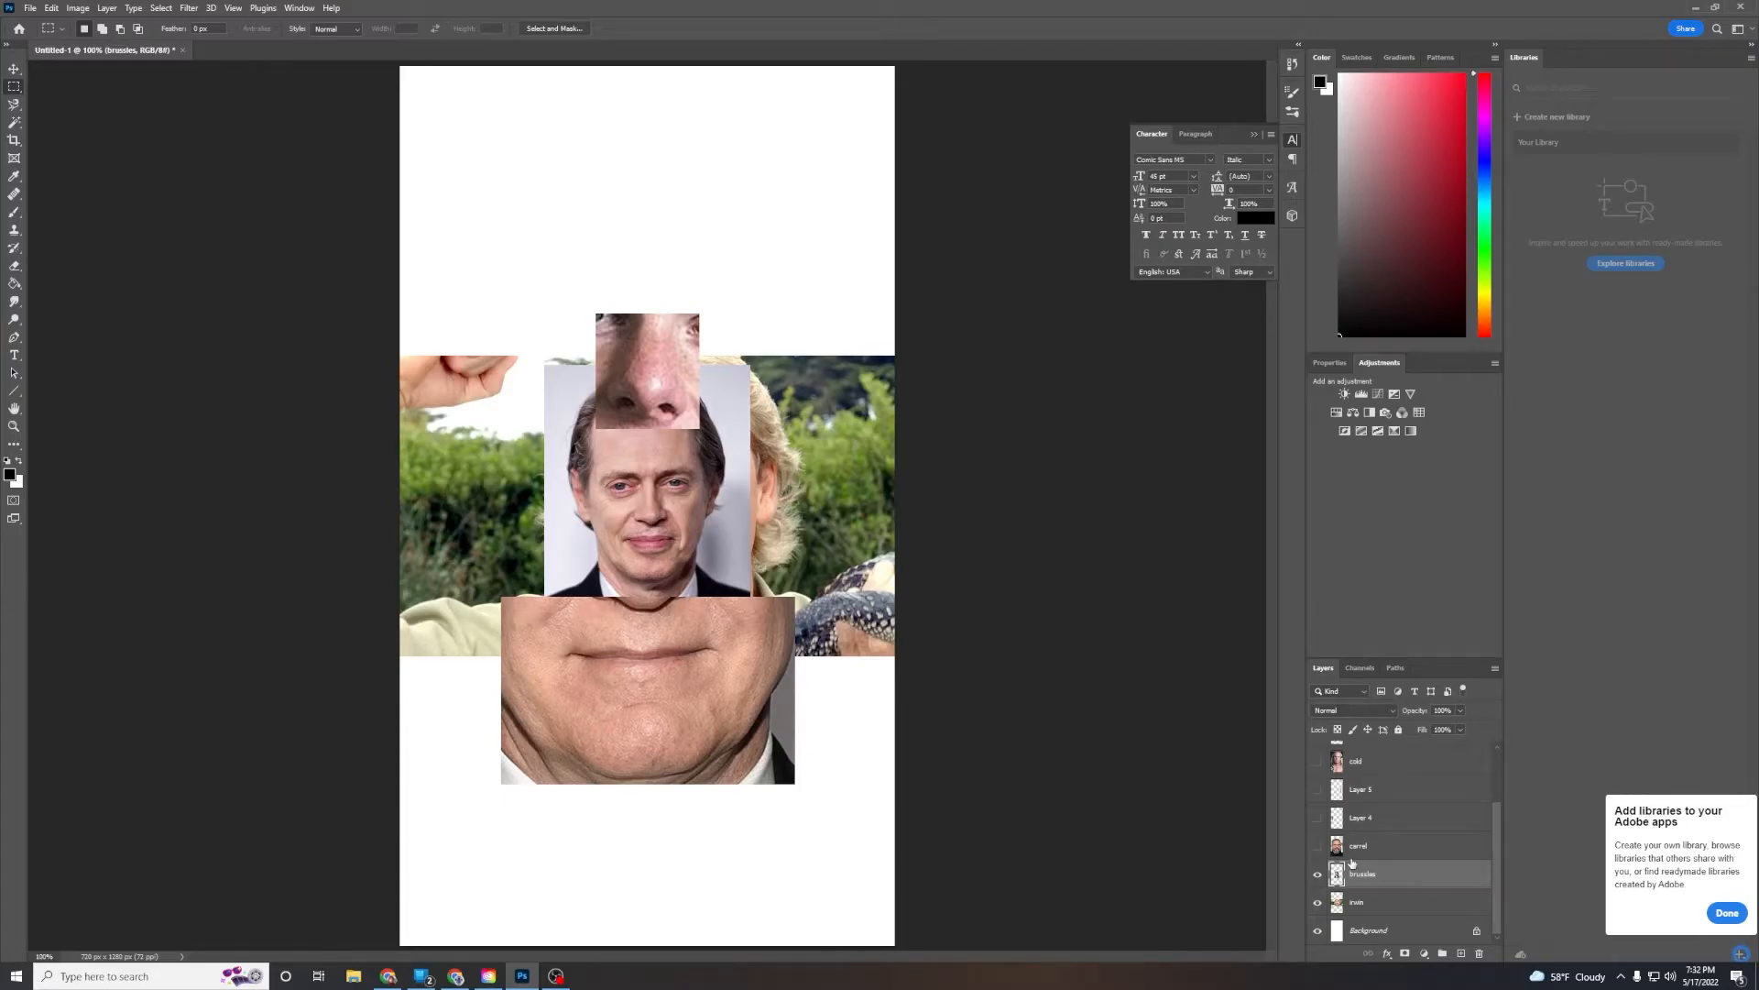
pyautogui.click(14, 70)
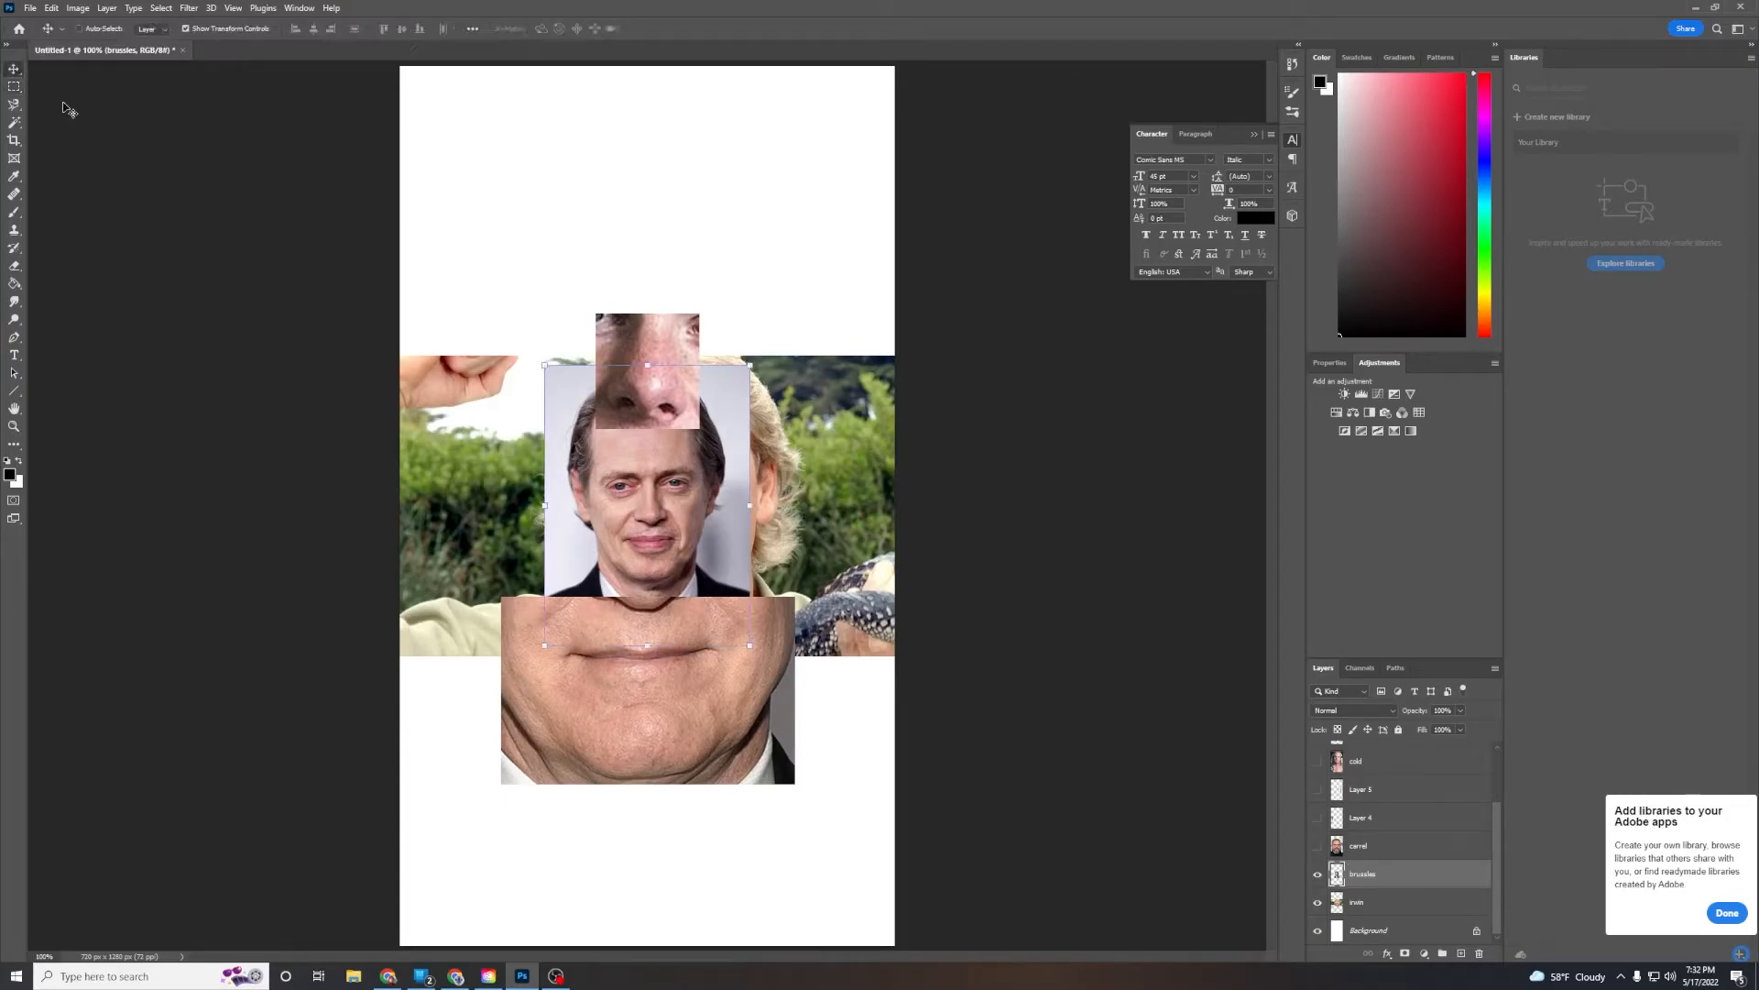
pyautogui.moveTo(716, 496); pyautogui.dragTo(562, 654)
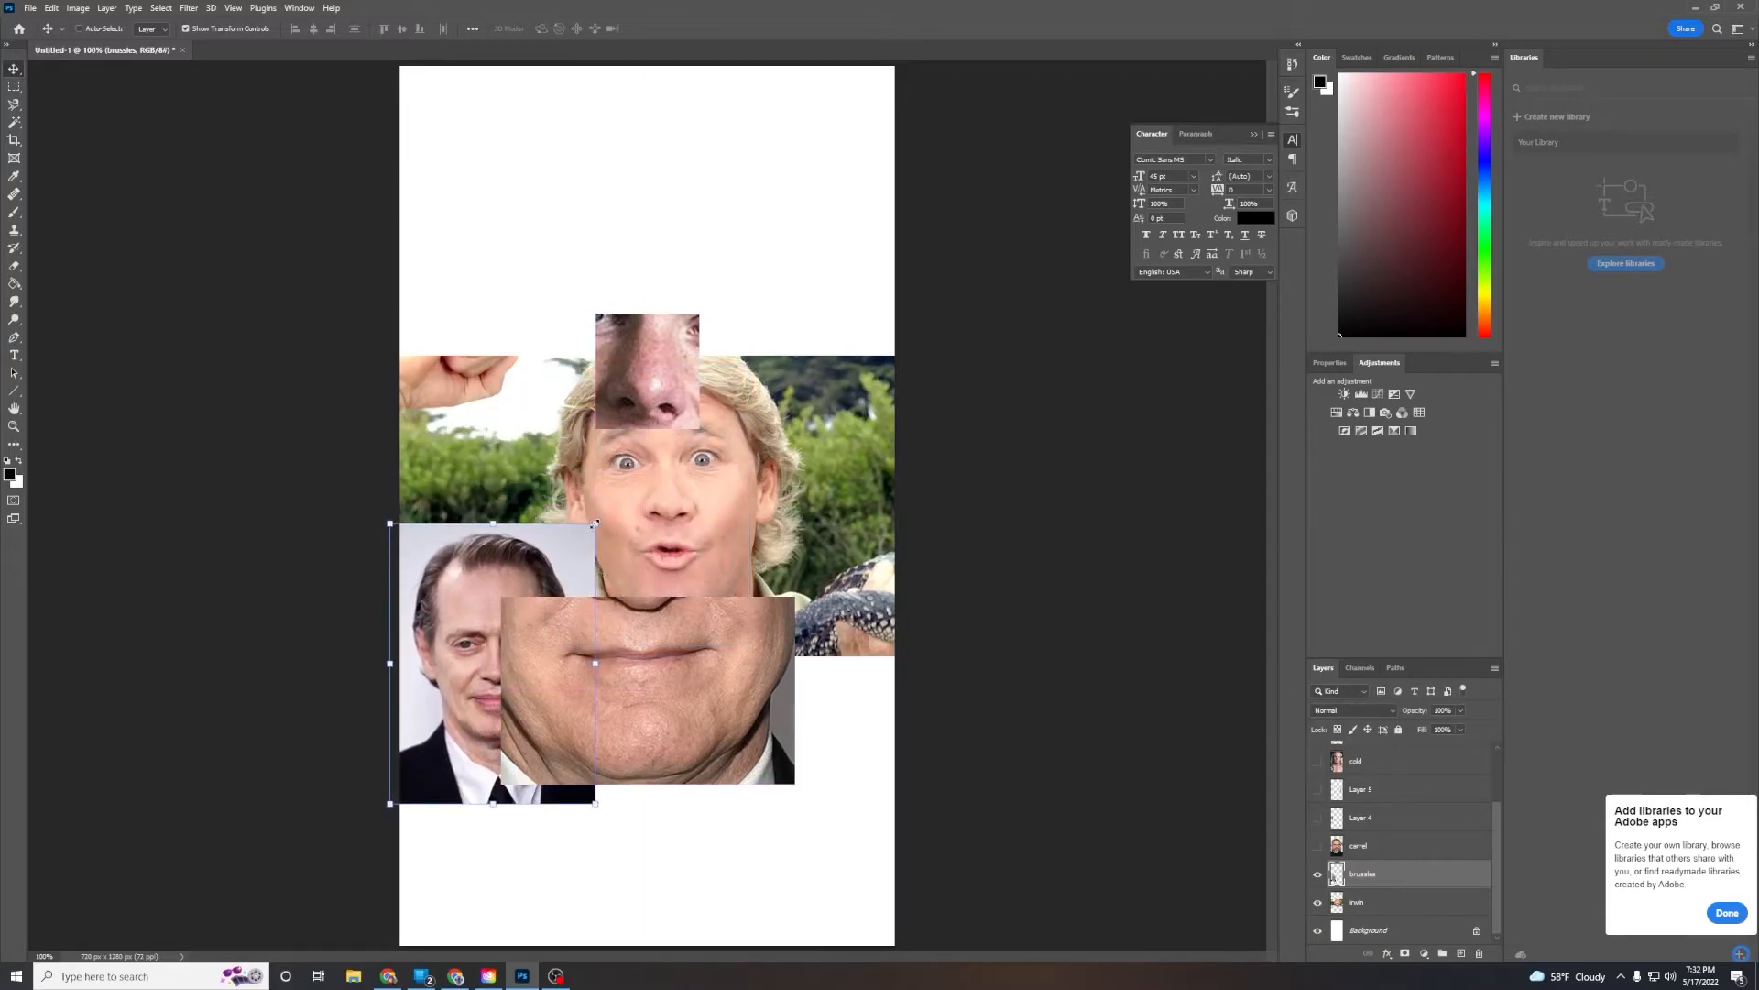
pyautogui.moveTo(596, 523); pyautogui.dragTo(1006, 61)
pyautogui.moveTo(854, 357); pyautogui.dragTo(790, 516)
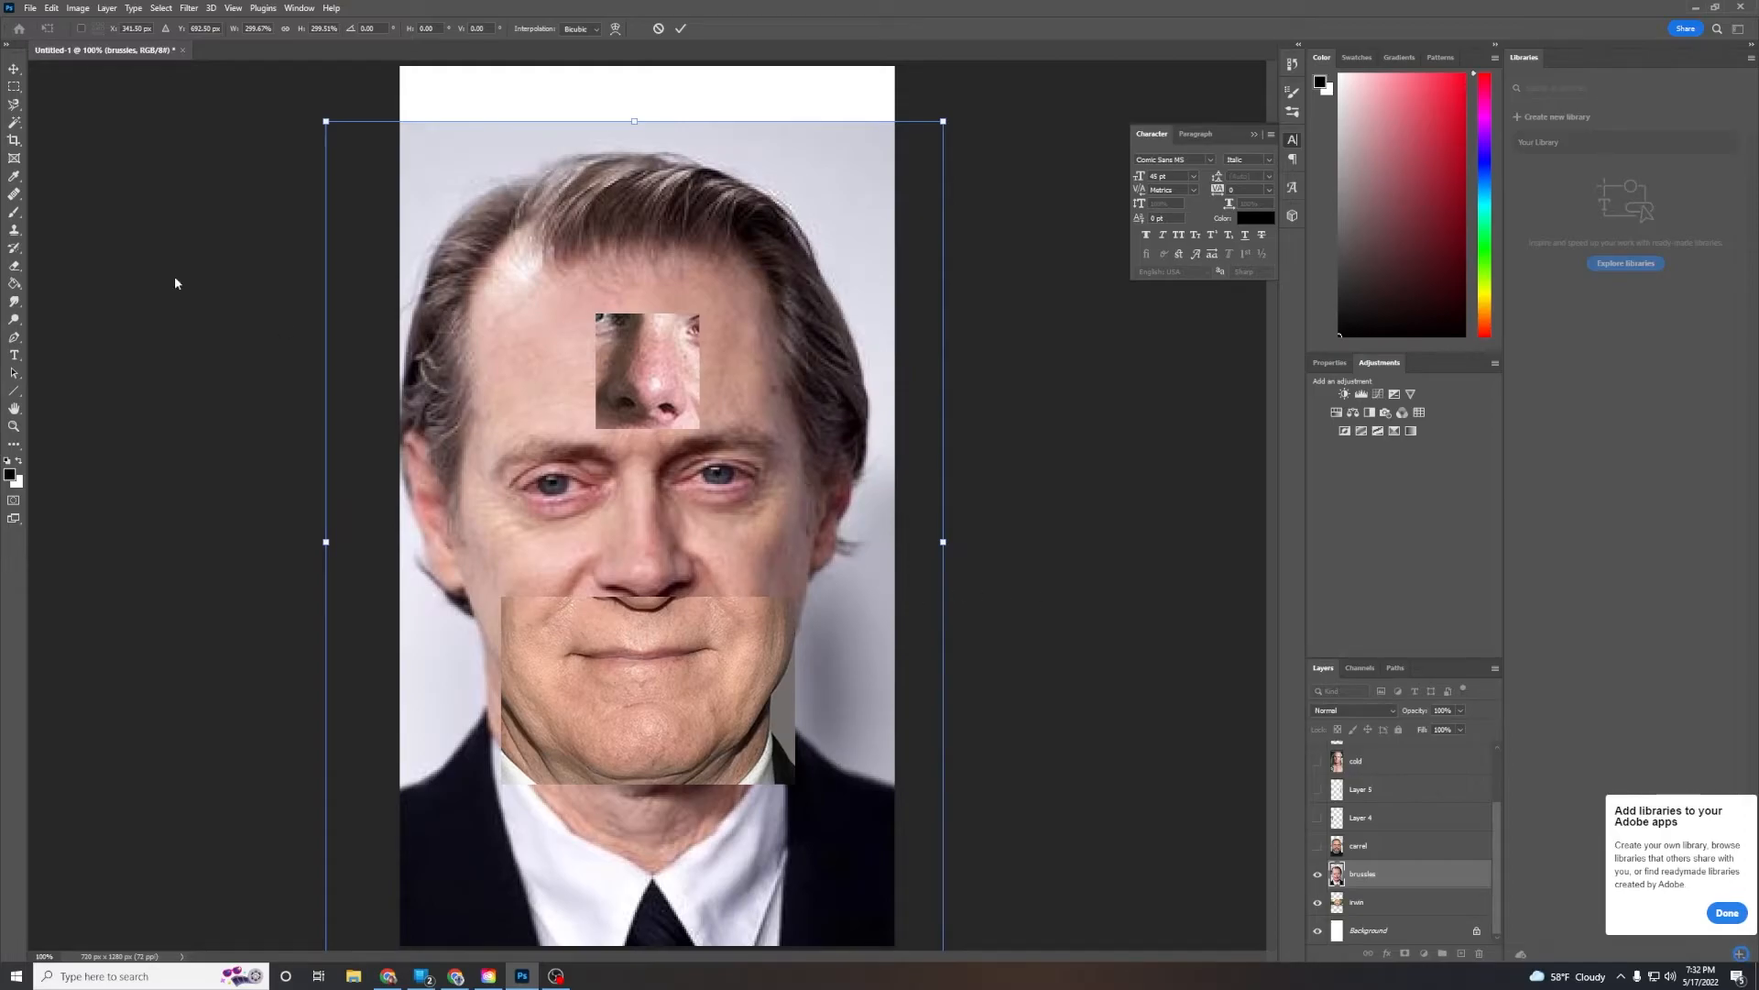
pyautogui.click(14, 86)
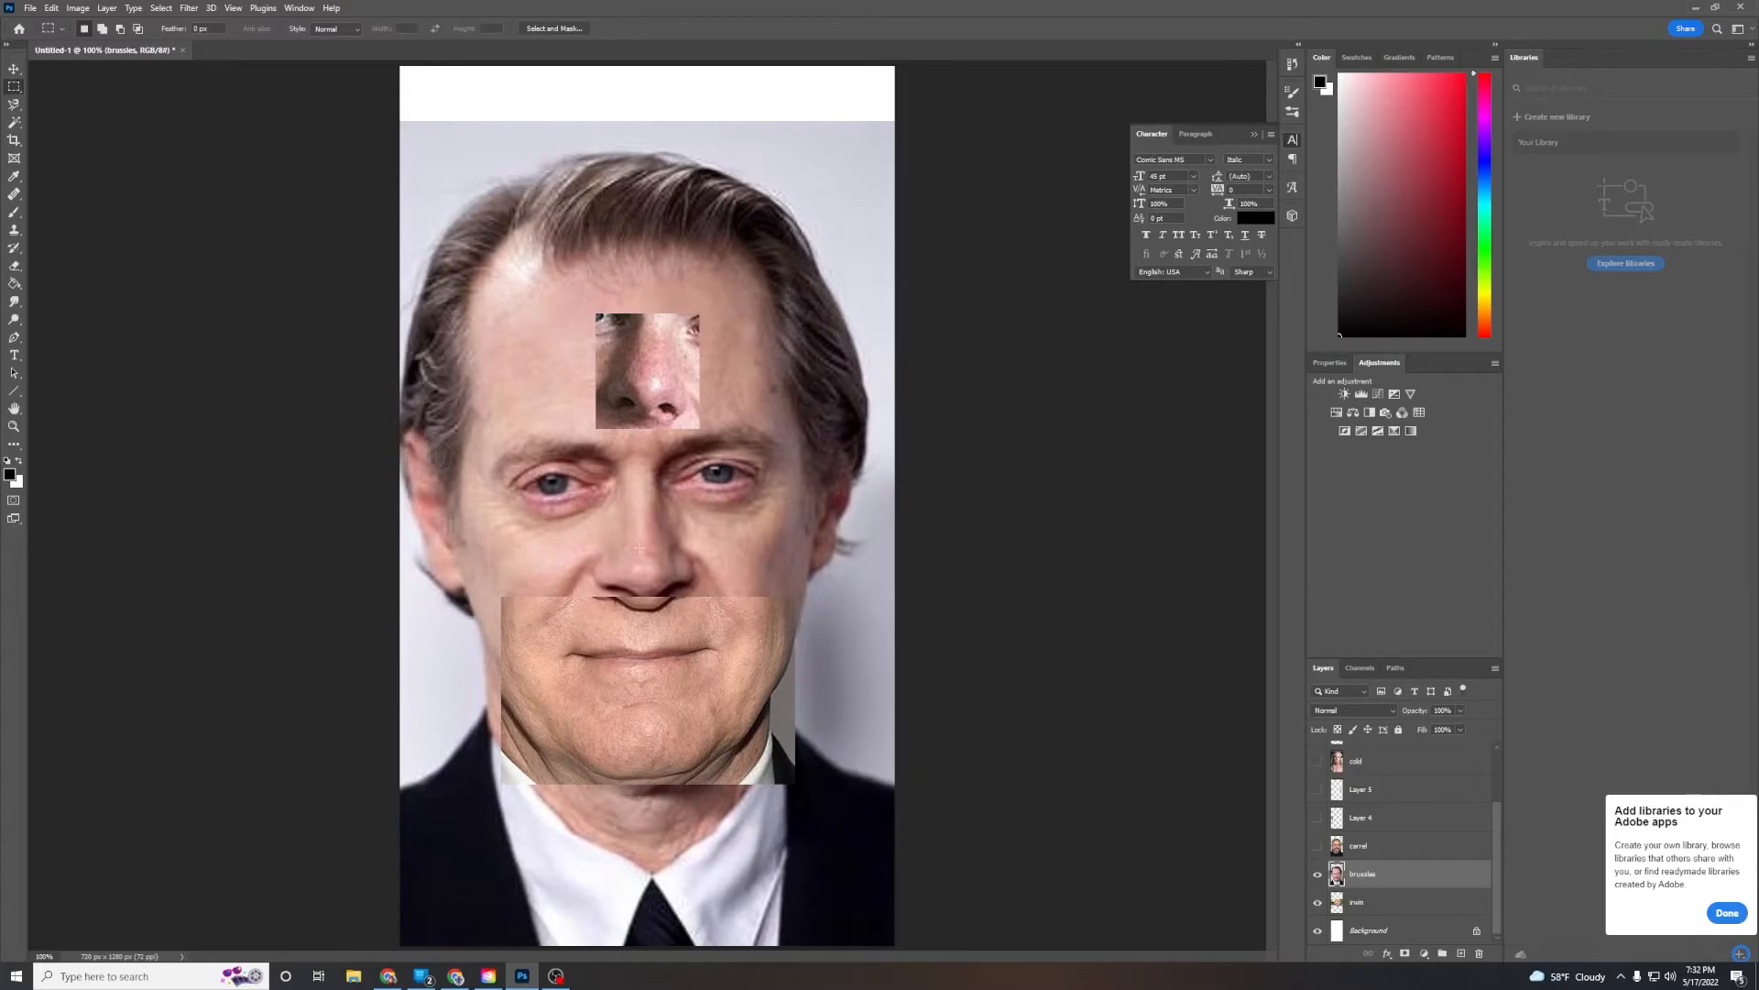
# Copy Buscemi's eyes onto a new layer using an elliptical marquee, then hide that layer and the Buscemi photo
pyautogui.moveTo(447, 400); pyautogui.dragTo(803, 531)
pyautogui.rightClick(13, 87)
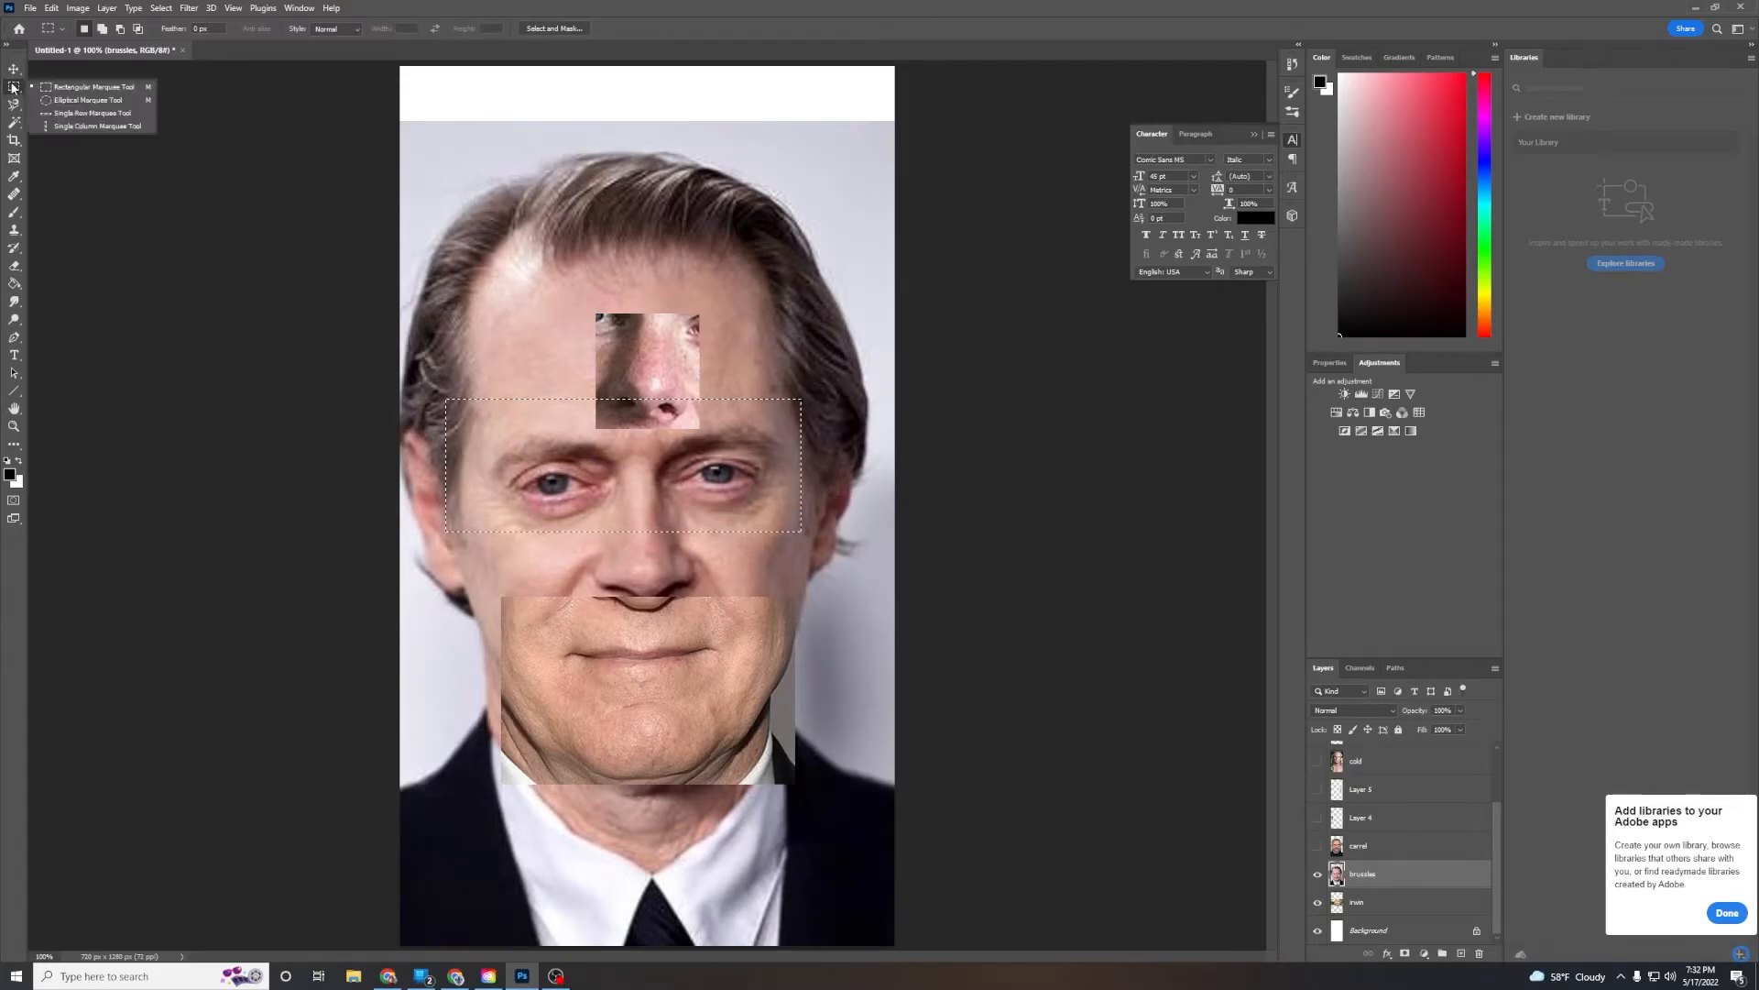
pyautogui.click(55, 101)
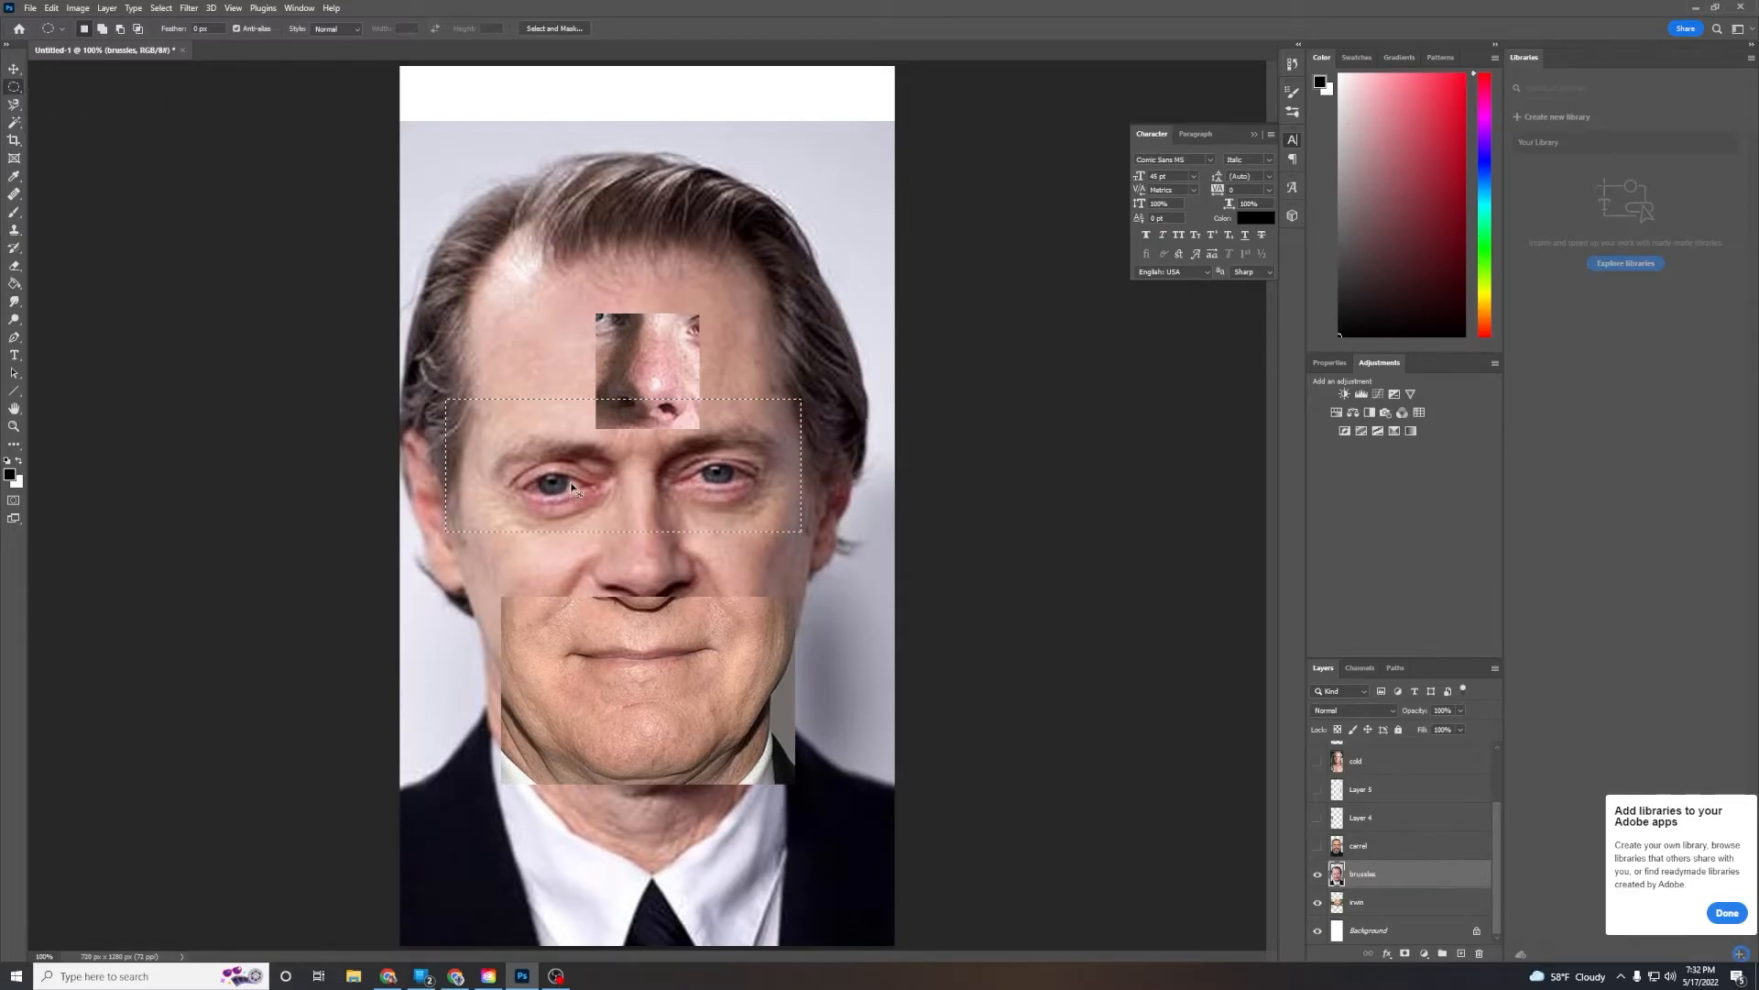
pyautogui.moveTo(479, 421); pyautogui.dragTo(796, 538)
pyautogui.moveTo(797, 538); pyautogui.dragTo(793, 536)
pyautogui.click(1461, 954)
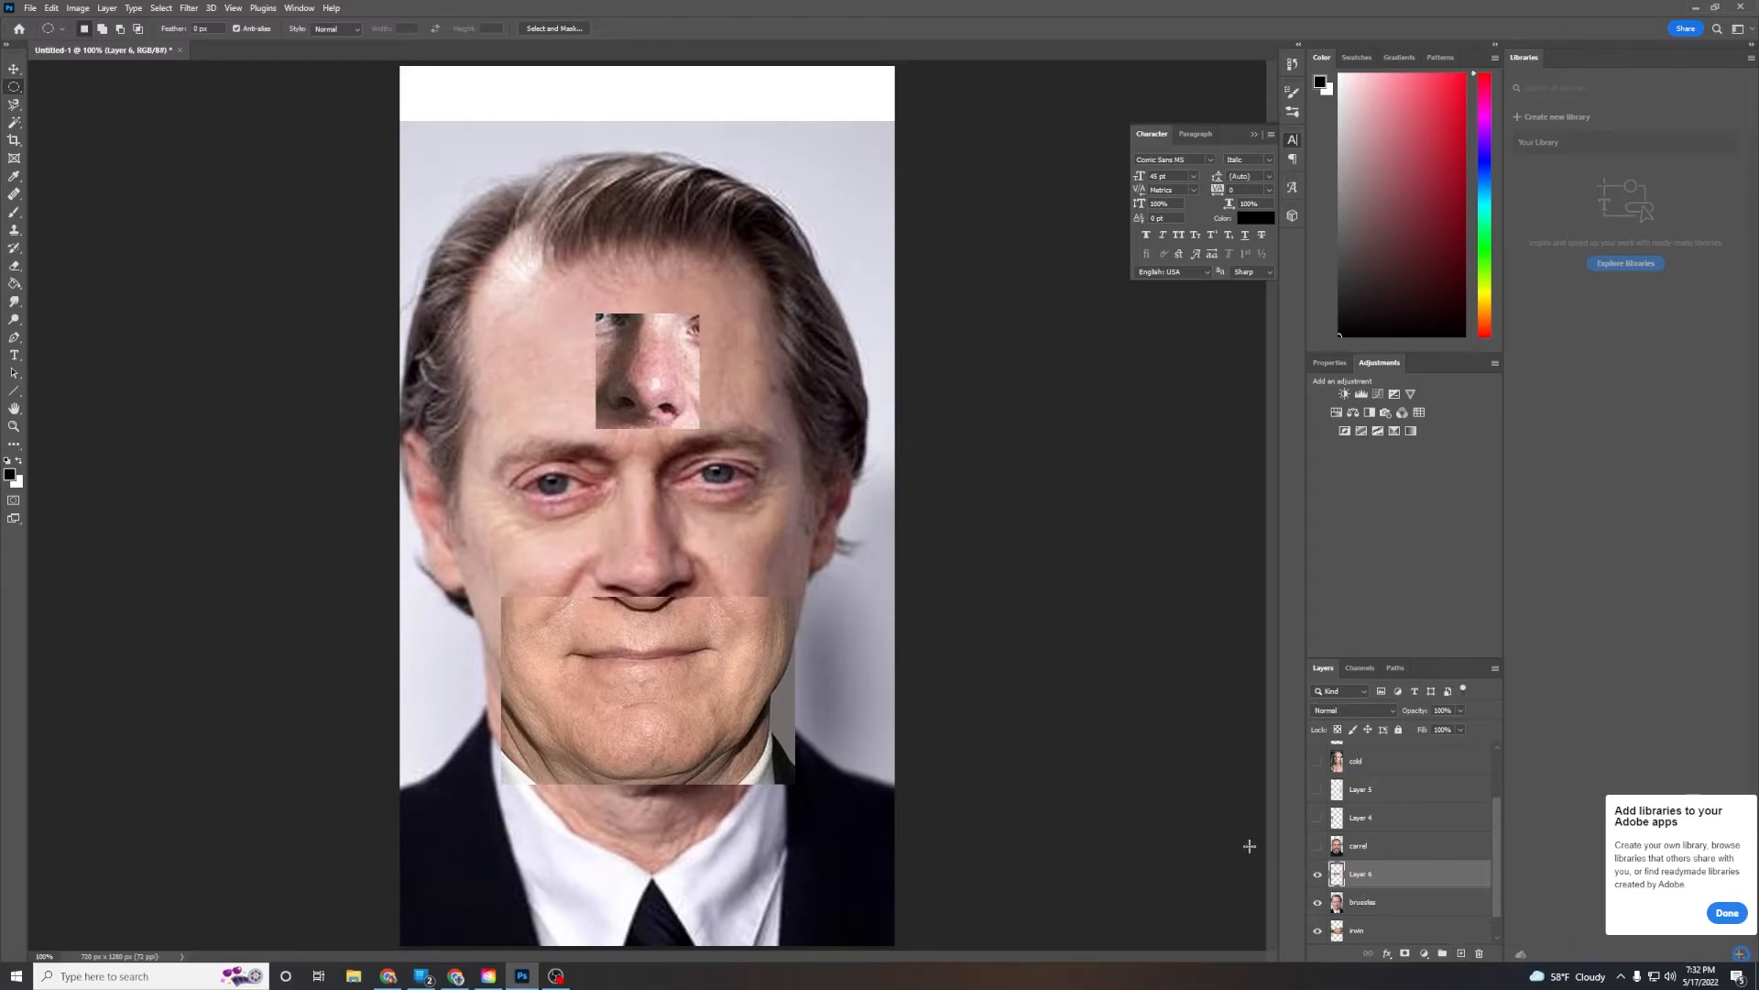
pyautogui.click(1318, 904)
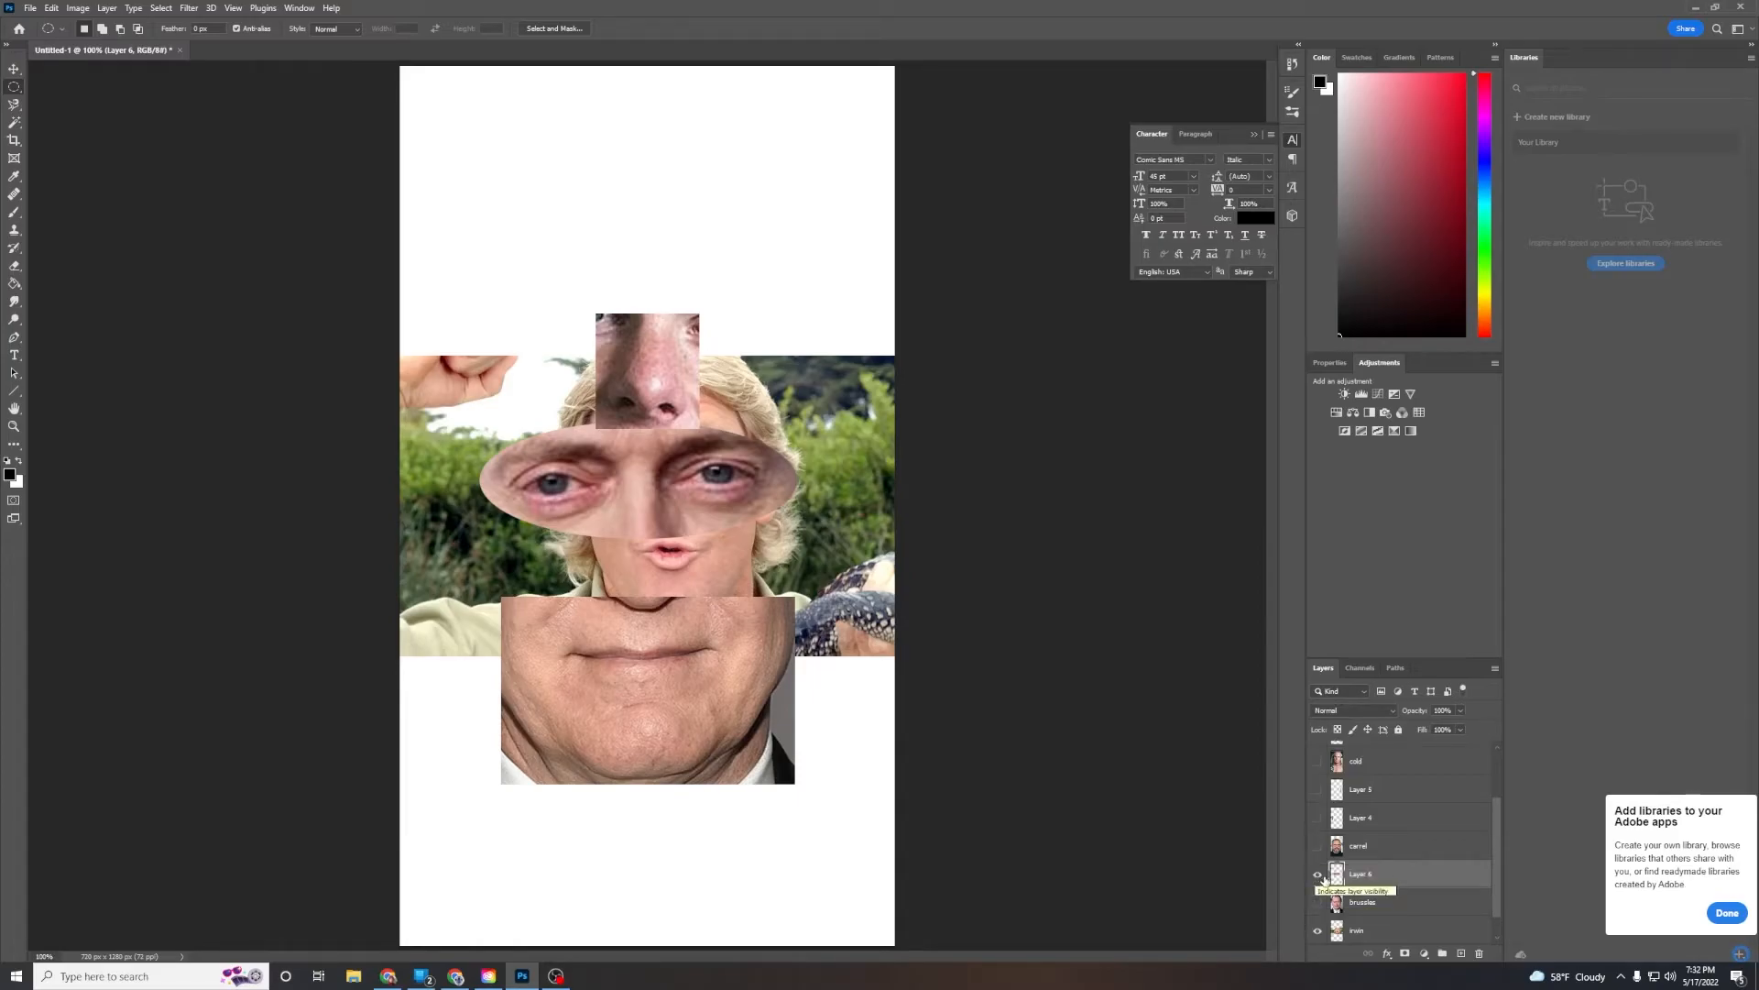
pyautogui.click(1316, 871)
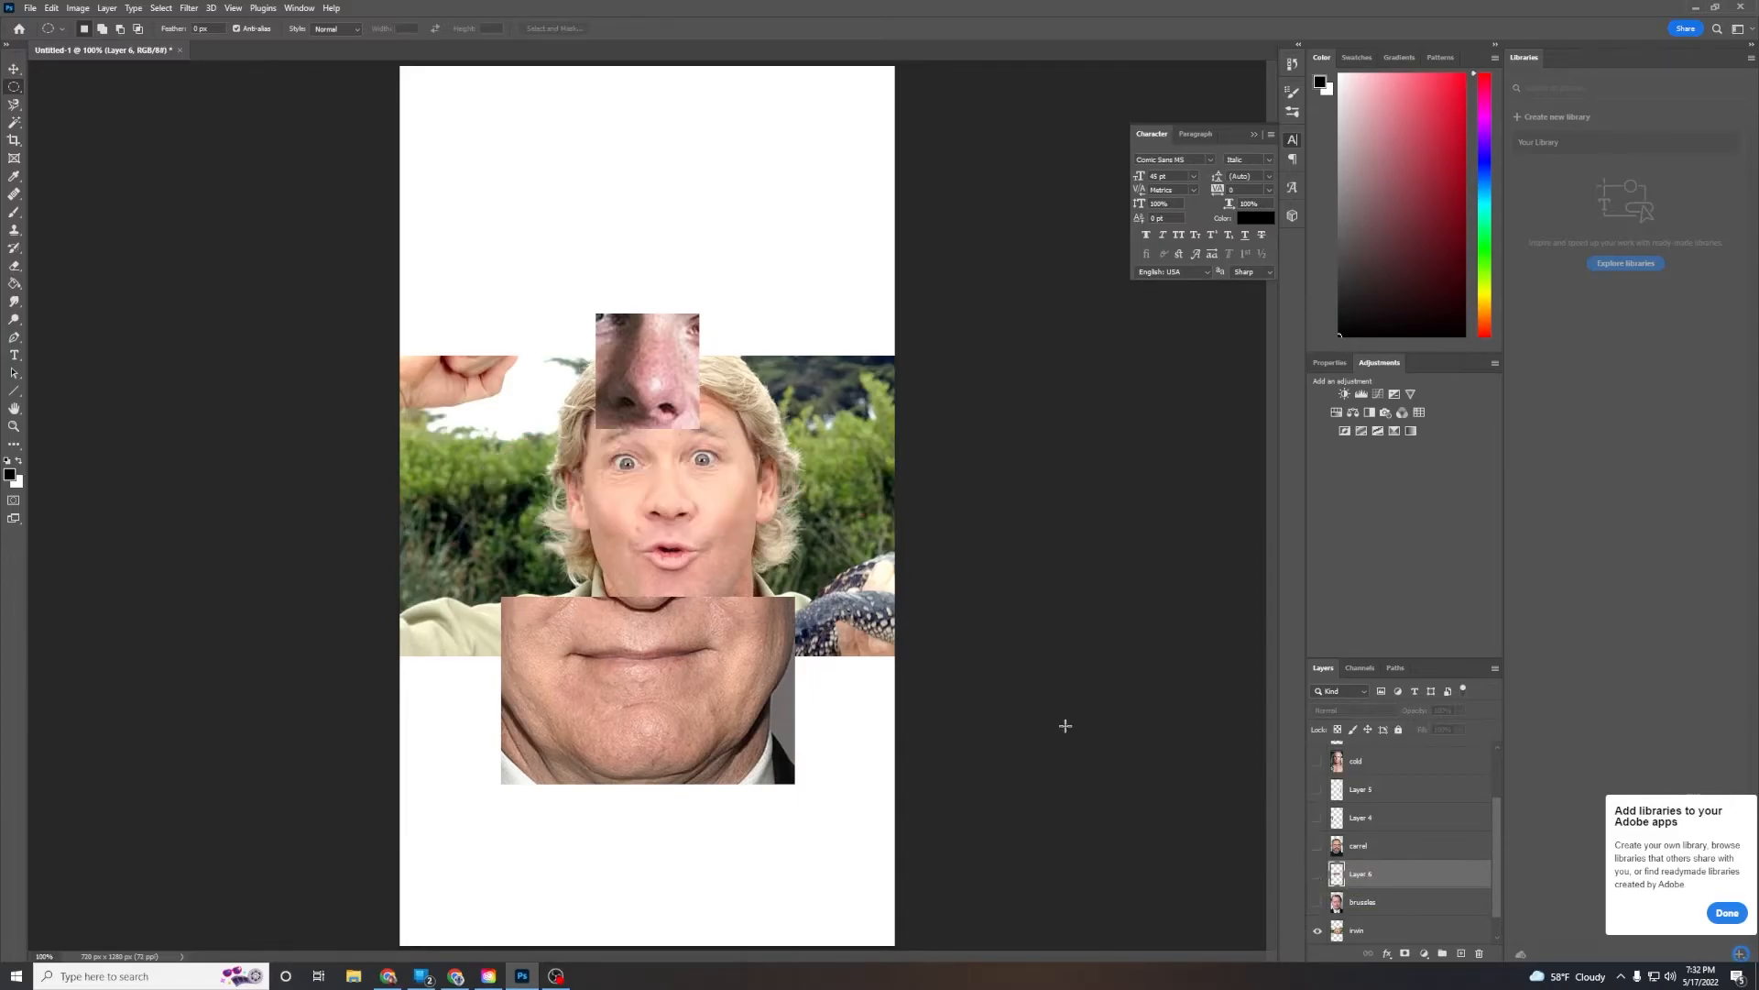
# Enlarge and reposition the Steve Irwin photo so his face fills the canvas, then commit the transform
pyautogui.click(1338, 925)
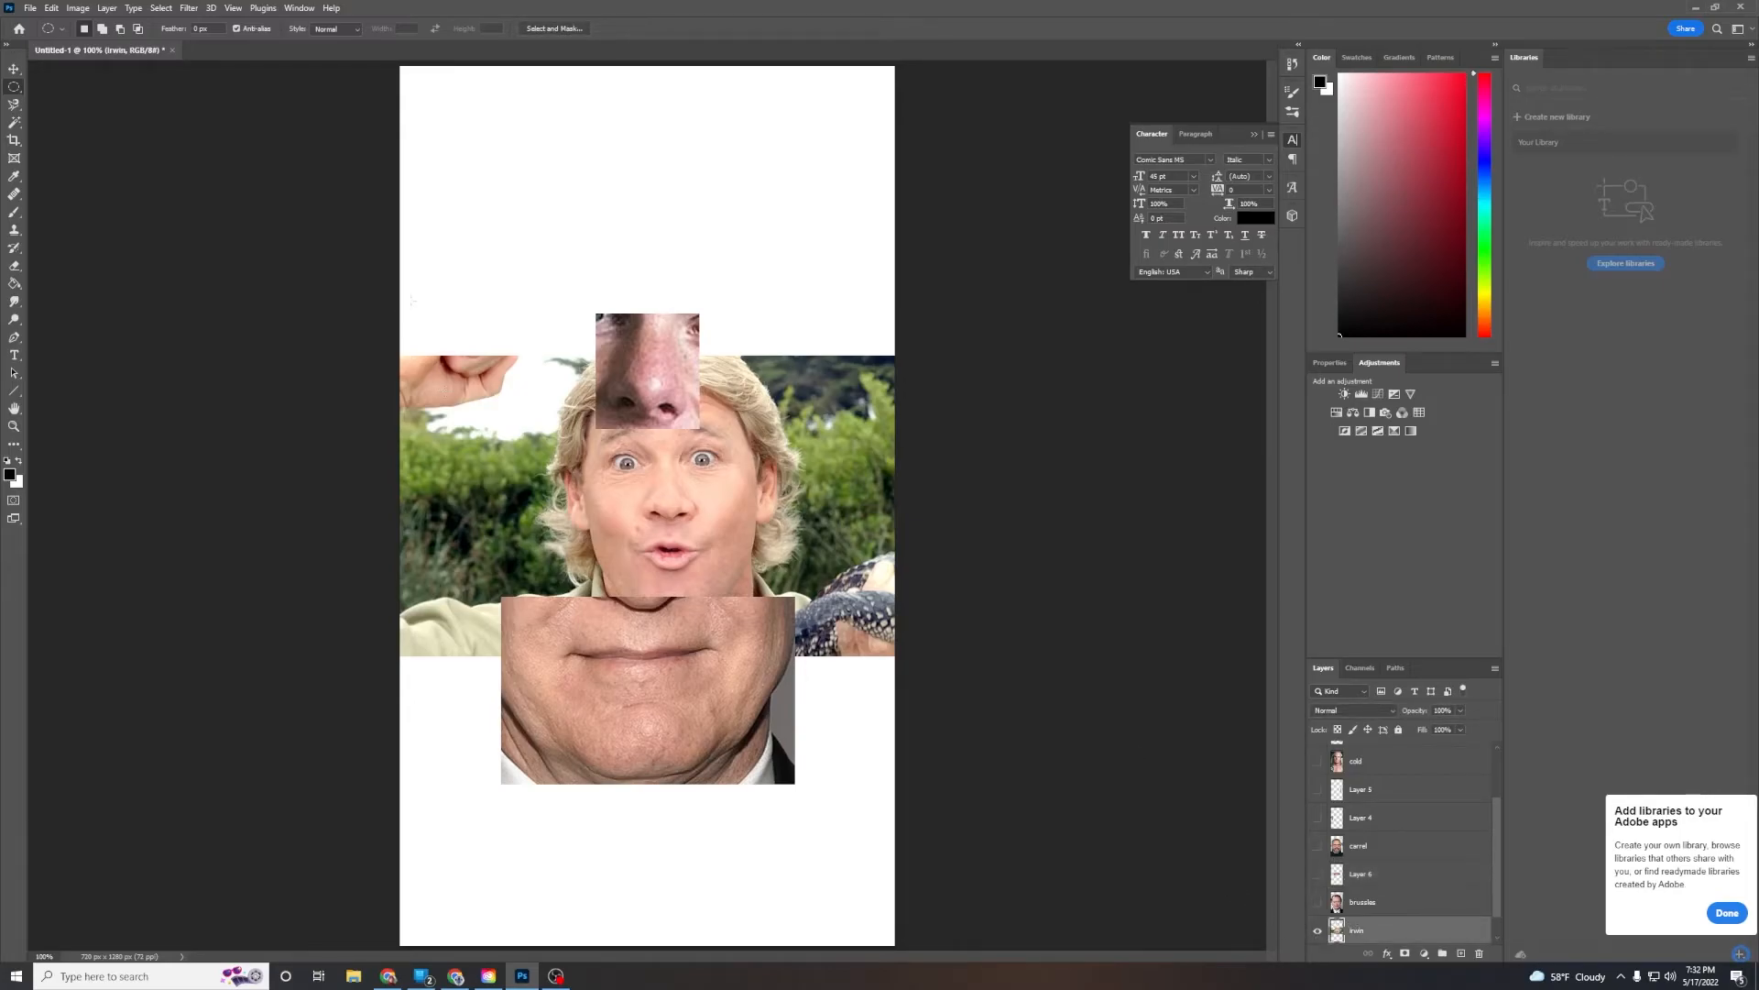
pyautogui.click(14, 70)
pyautogui.moveTo(779, 431); pyautogui.dragTo(669, 658)
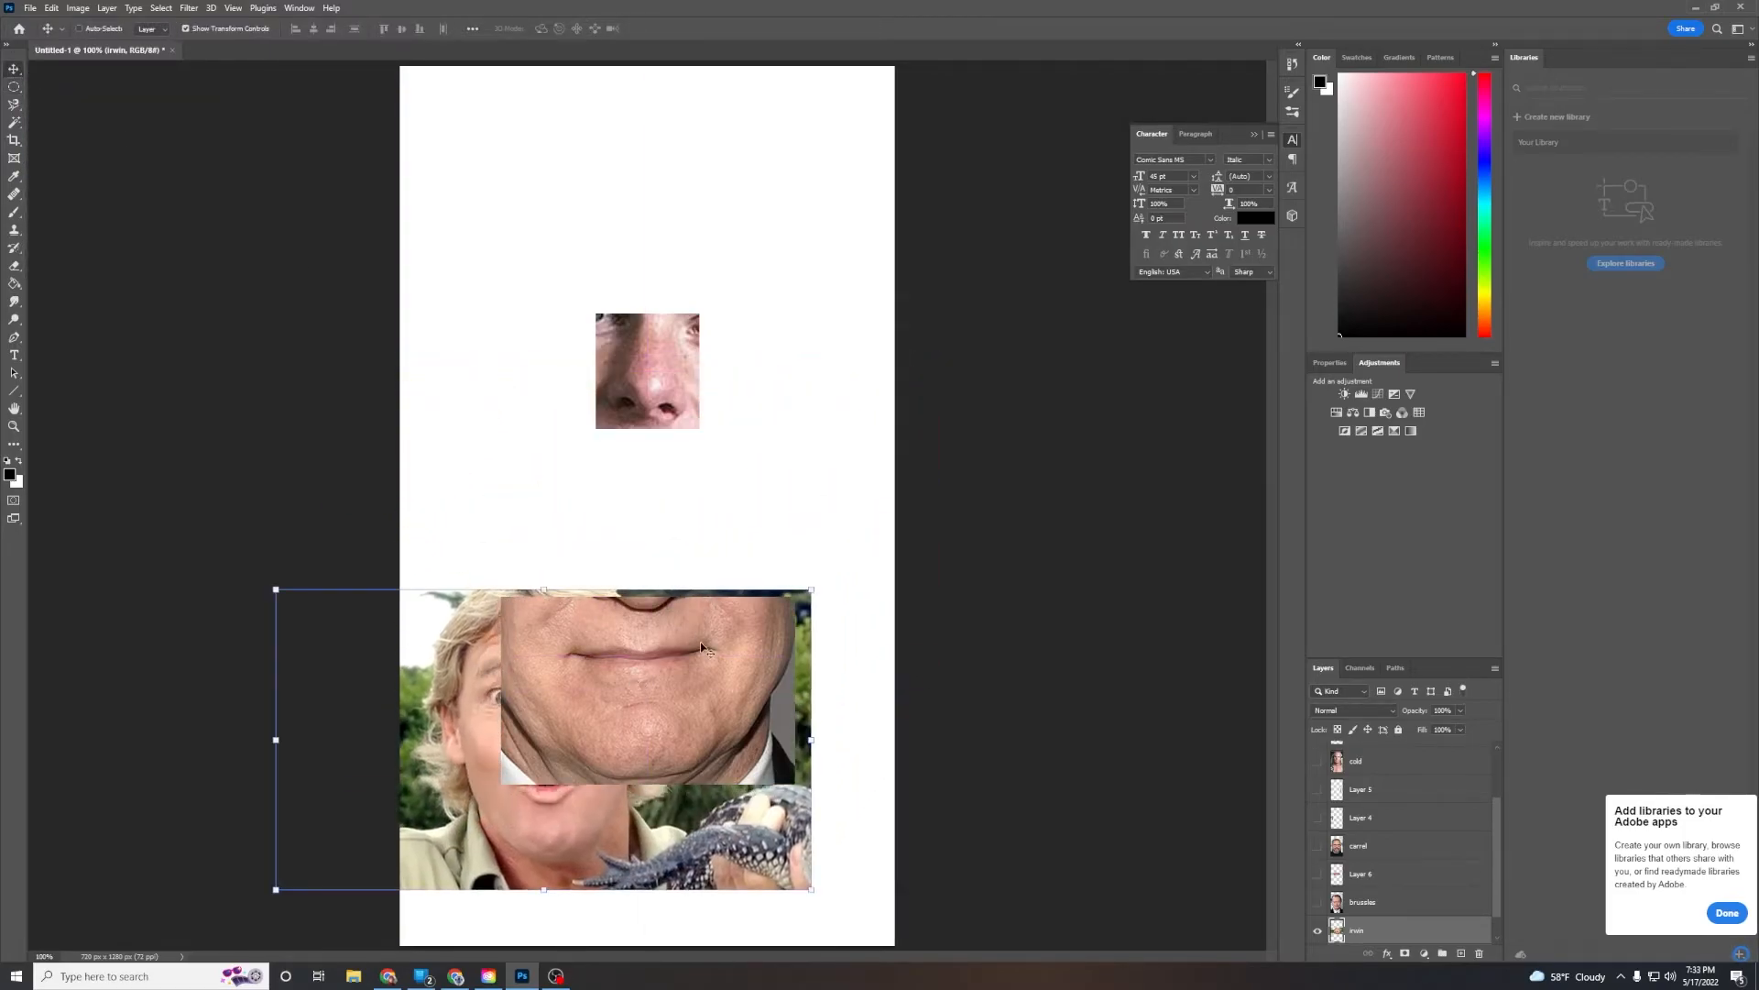
pyautogui.moveTo(811, 584); pyautogui.dragTo(1100, 108)
pyautogui.moveTo(846, 434); pyautogui.dragTo(518, 464)
pyautogui.moveTo(754, 327); pyautogui.dragTo(608, 394)
pyautogui.moveTo(711, 370); pyautogui.dragTo(668, 365)
pyautogui.moveTo(1004, 256); pyautogui.dragTo(853, 340)
pyautogui.moveTo(568, 536); pyautogui.dragTo(998, 375)
pyautogui.click(682, 28)
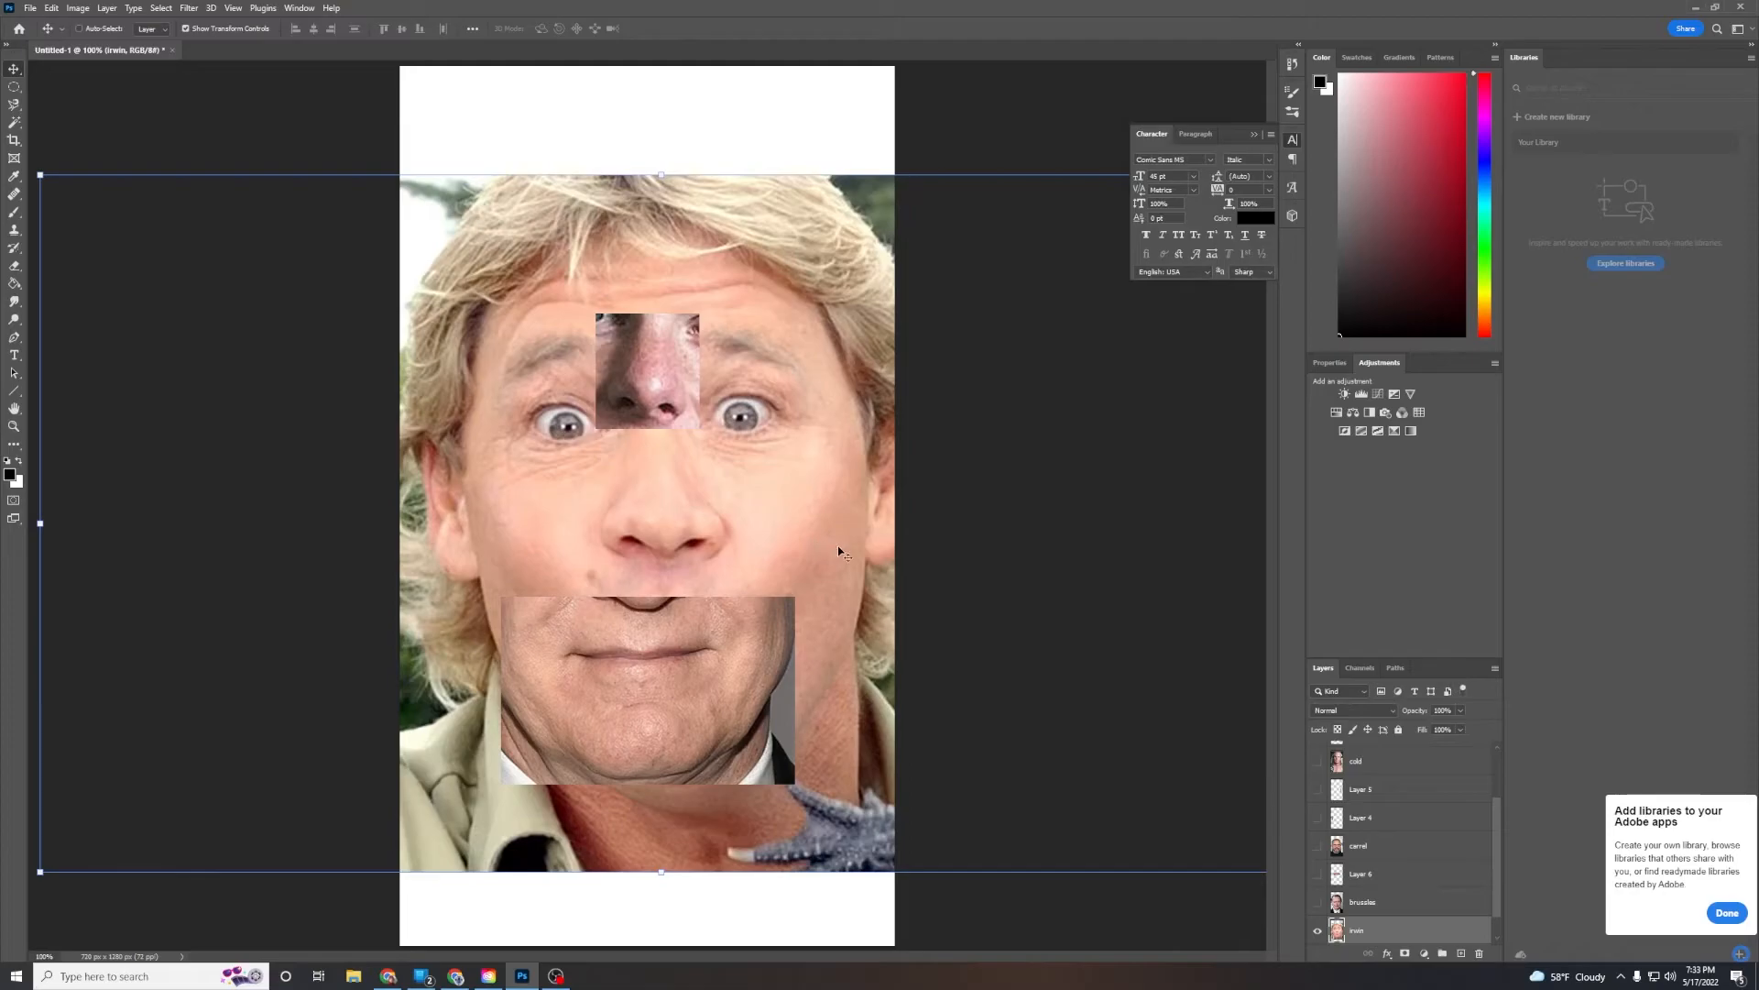
# Show the right-ear layer again
pyautogui.moveTo(1498, 881)
pyautogui.mouseDown()
pyautogui.moveTo(1499, 815)
pyautogui.moveTo(1482, 911)
pyautogui.moveTo(1505, 804)
pyautogui.moveTo(1505, 884)
pyautogui.mouseUp()
pyautogui.click(1318, 790)
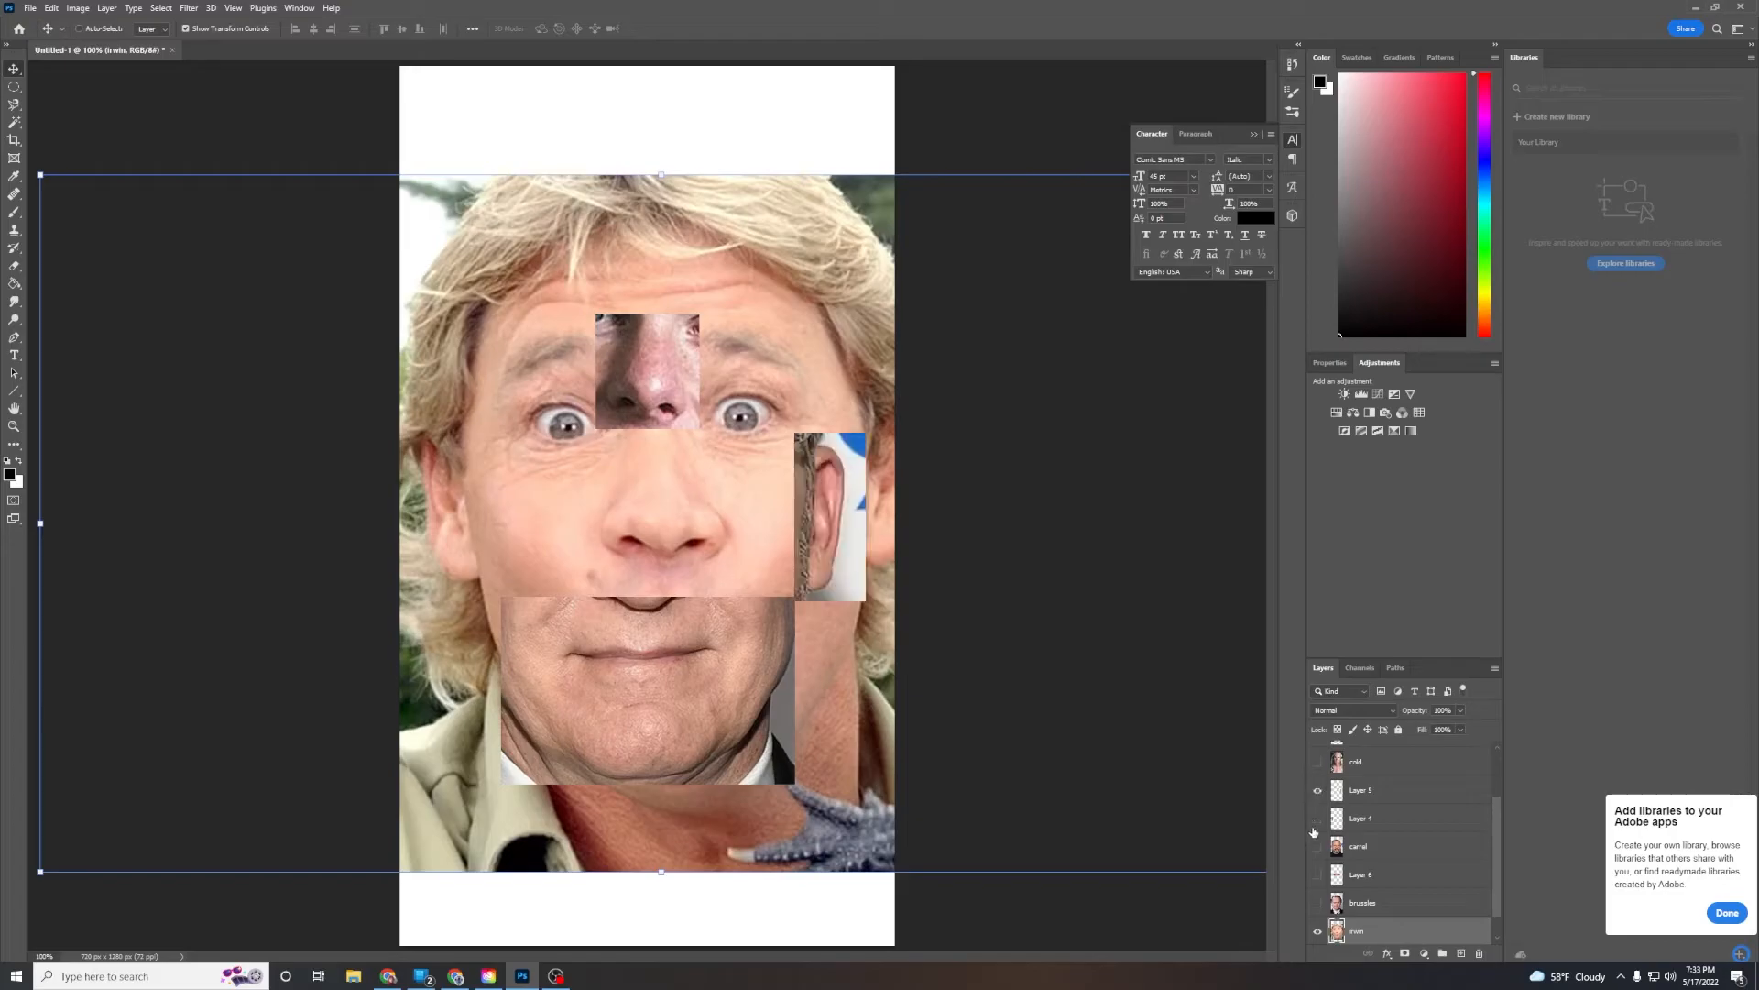
# Toggle the visibility of the celebrity photo layers to review which face each layer holds
pyautogui.click(1317, 819)
pyautogui.click(1317, 846)
pyautogui.moveTo(1305, 913); pyautogui.dragTo(1307, 913)
pyautogui.click(1318, 906)
pyautogui.click(1318, 905)
pyautogui.click(1319, 902)
pyautogui.scroll(3, 1395, 863)
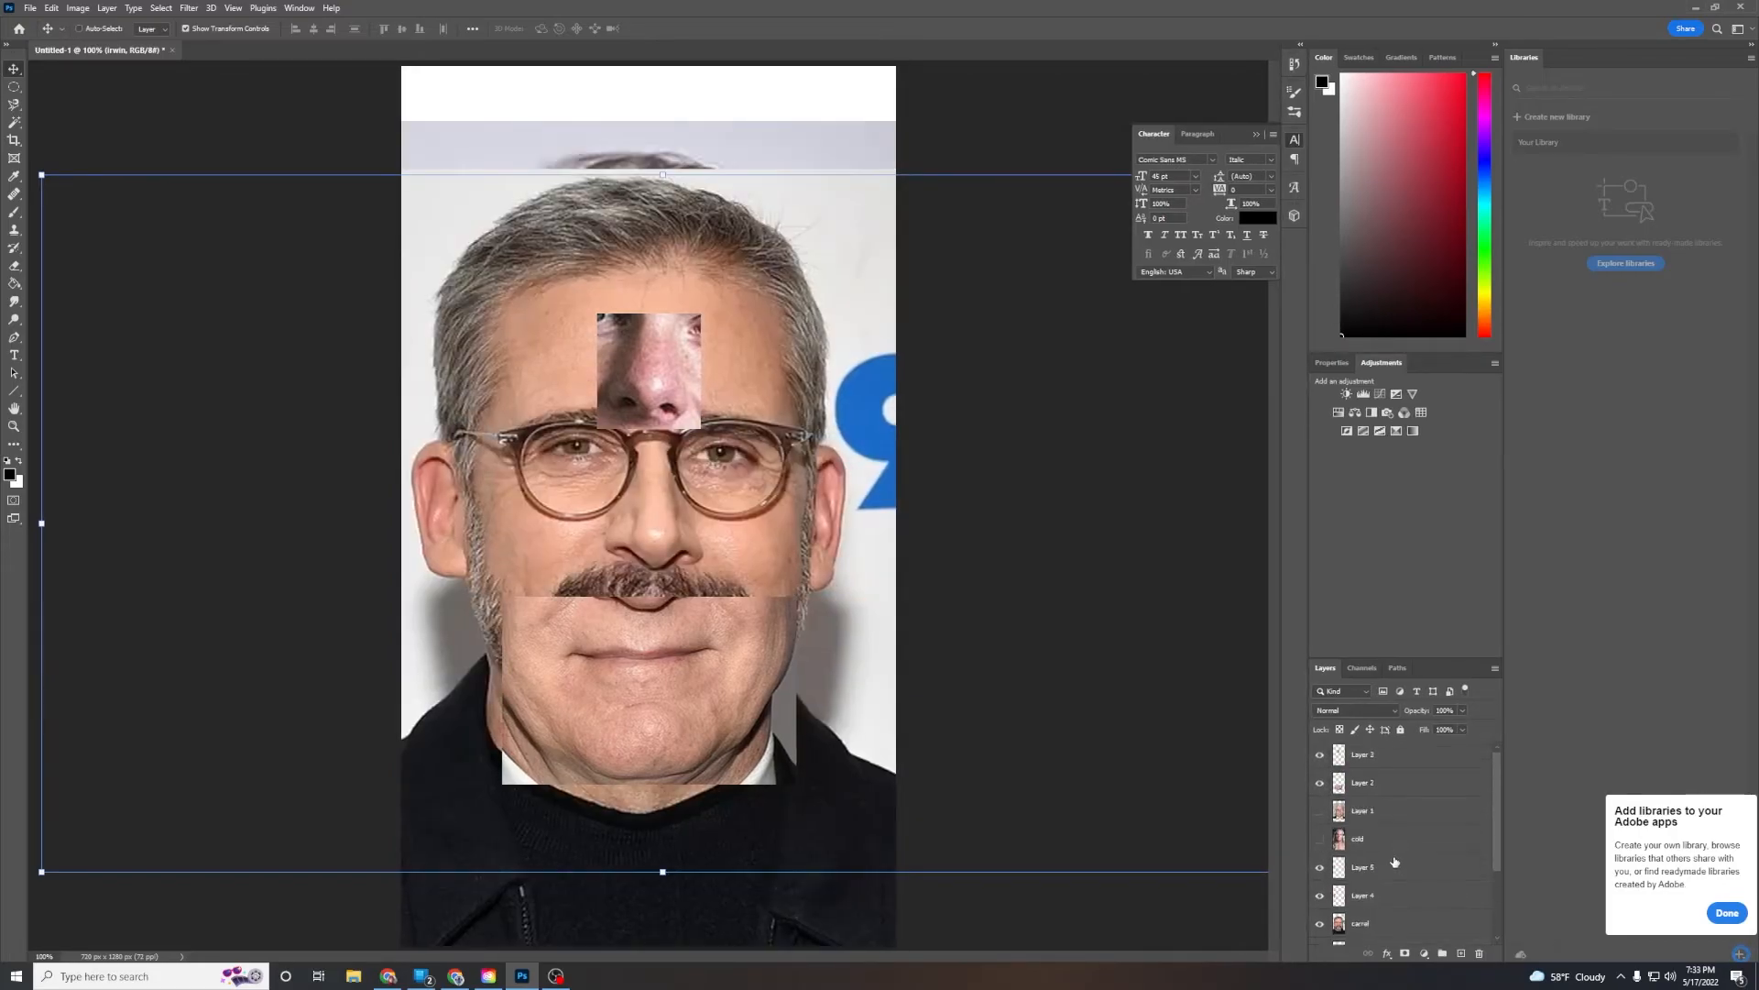
pyautogui.click(1319, 811)
pyautogui.click(1319, 838)
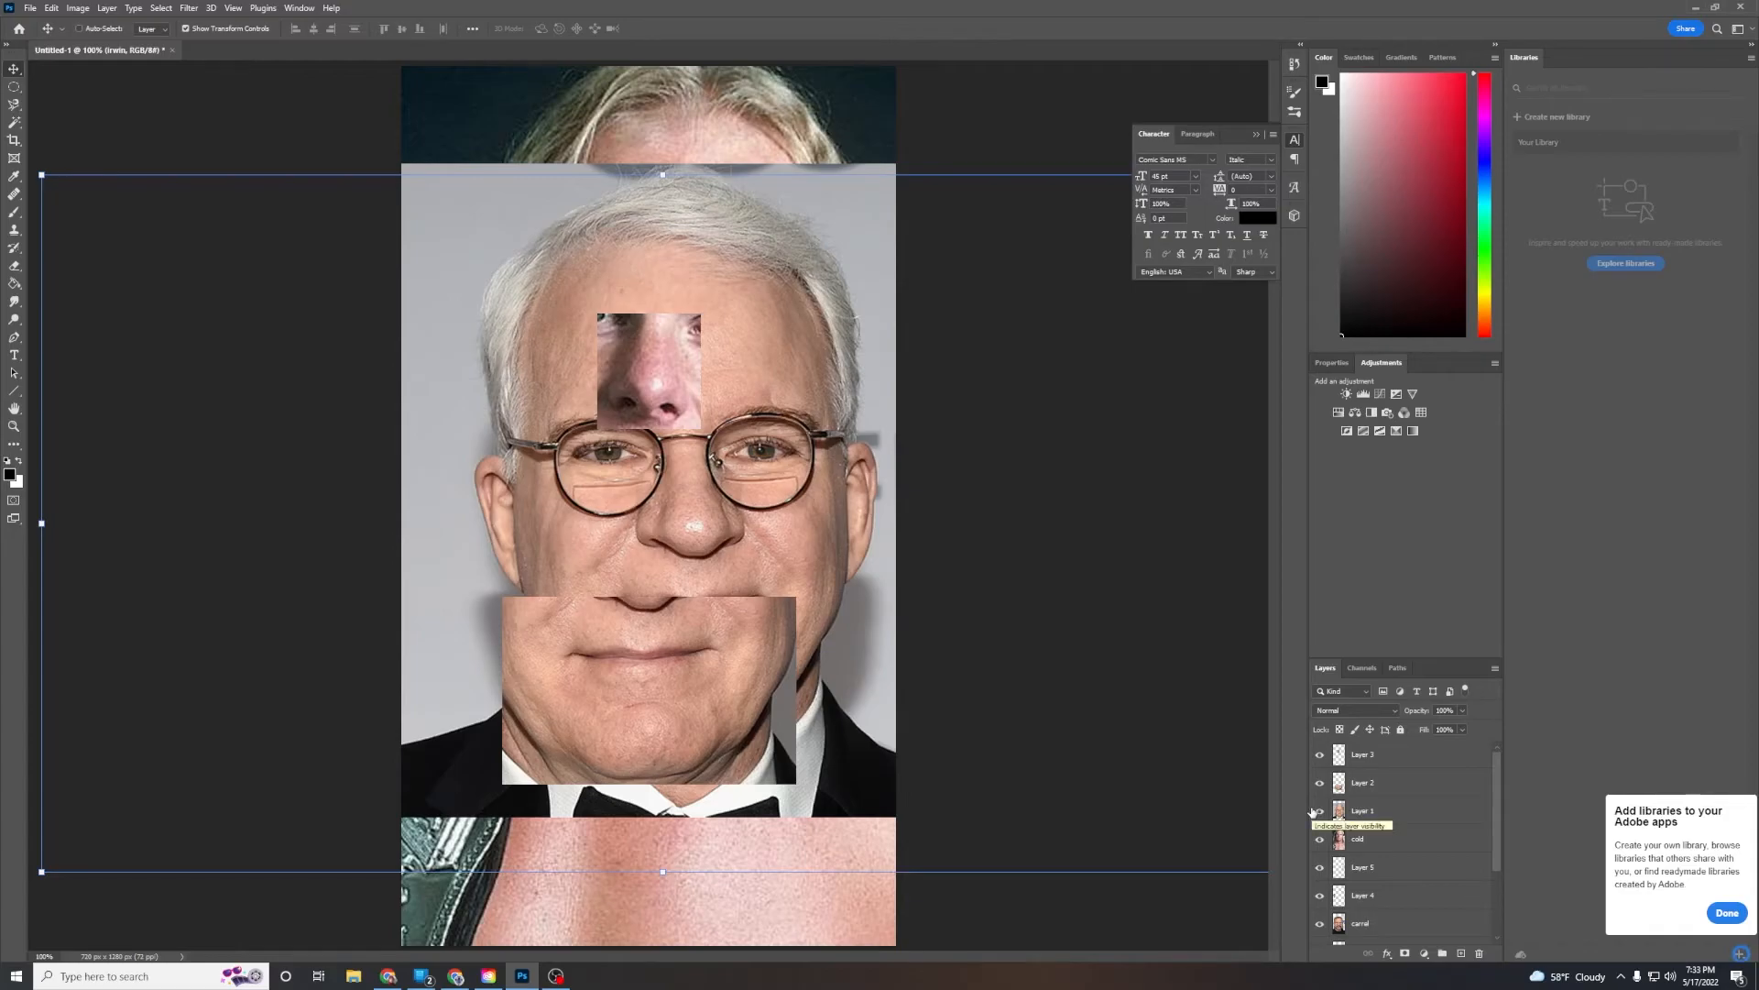
# Rename Layer 3 as nose
pyautogui.click(1321, 754)
pyautogui.click(1321, 754)
pyautogui.doubleClick(1365, 754)
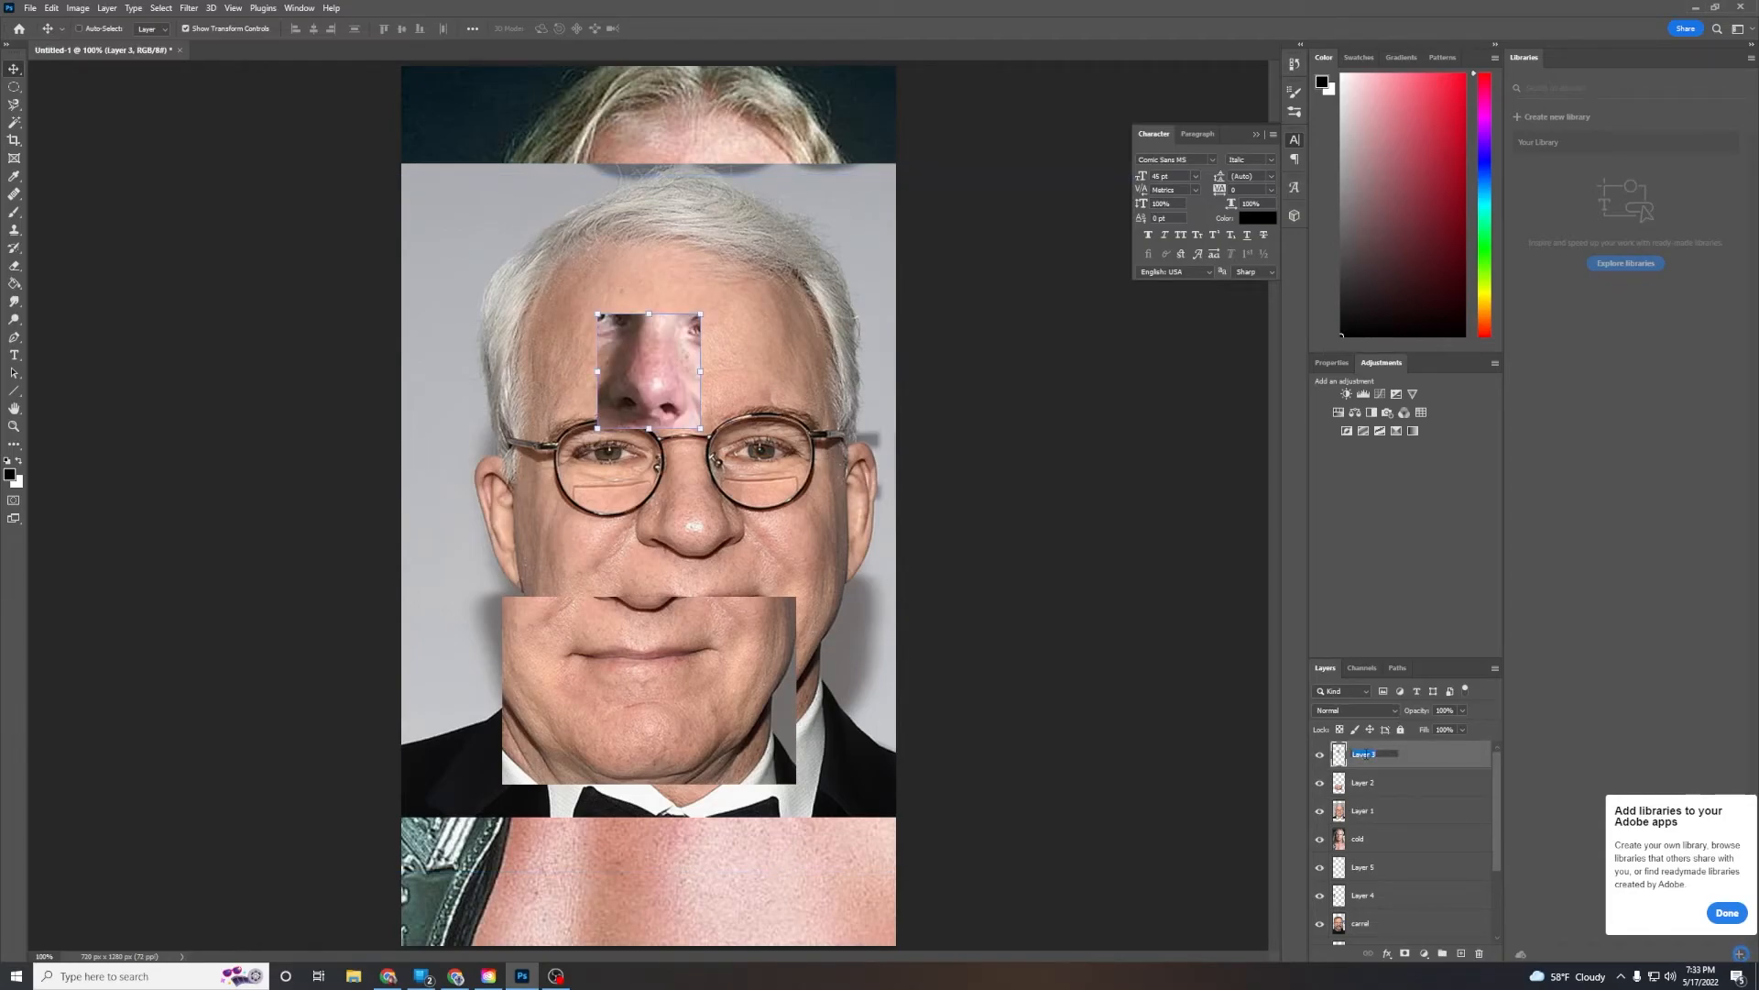
pyautogui.write('nose')
pyautogui.press('Return')
# Rename Layer 2 as mouth
pyautogui.click(1320, 784)
pyautogui.click(1320, 784)
pyautogui.doubleClick(1373, 784)
pyautogui.write('mouth')
pyautogui.press('Return')
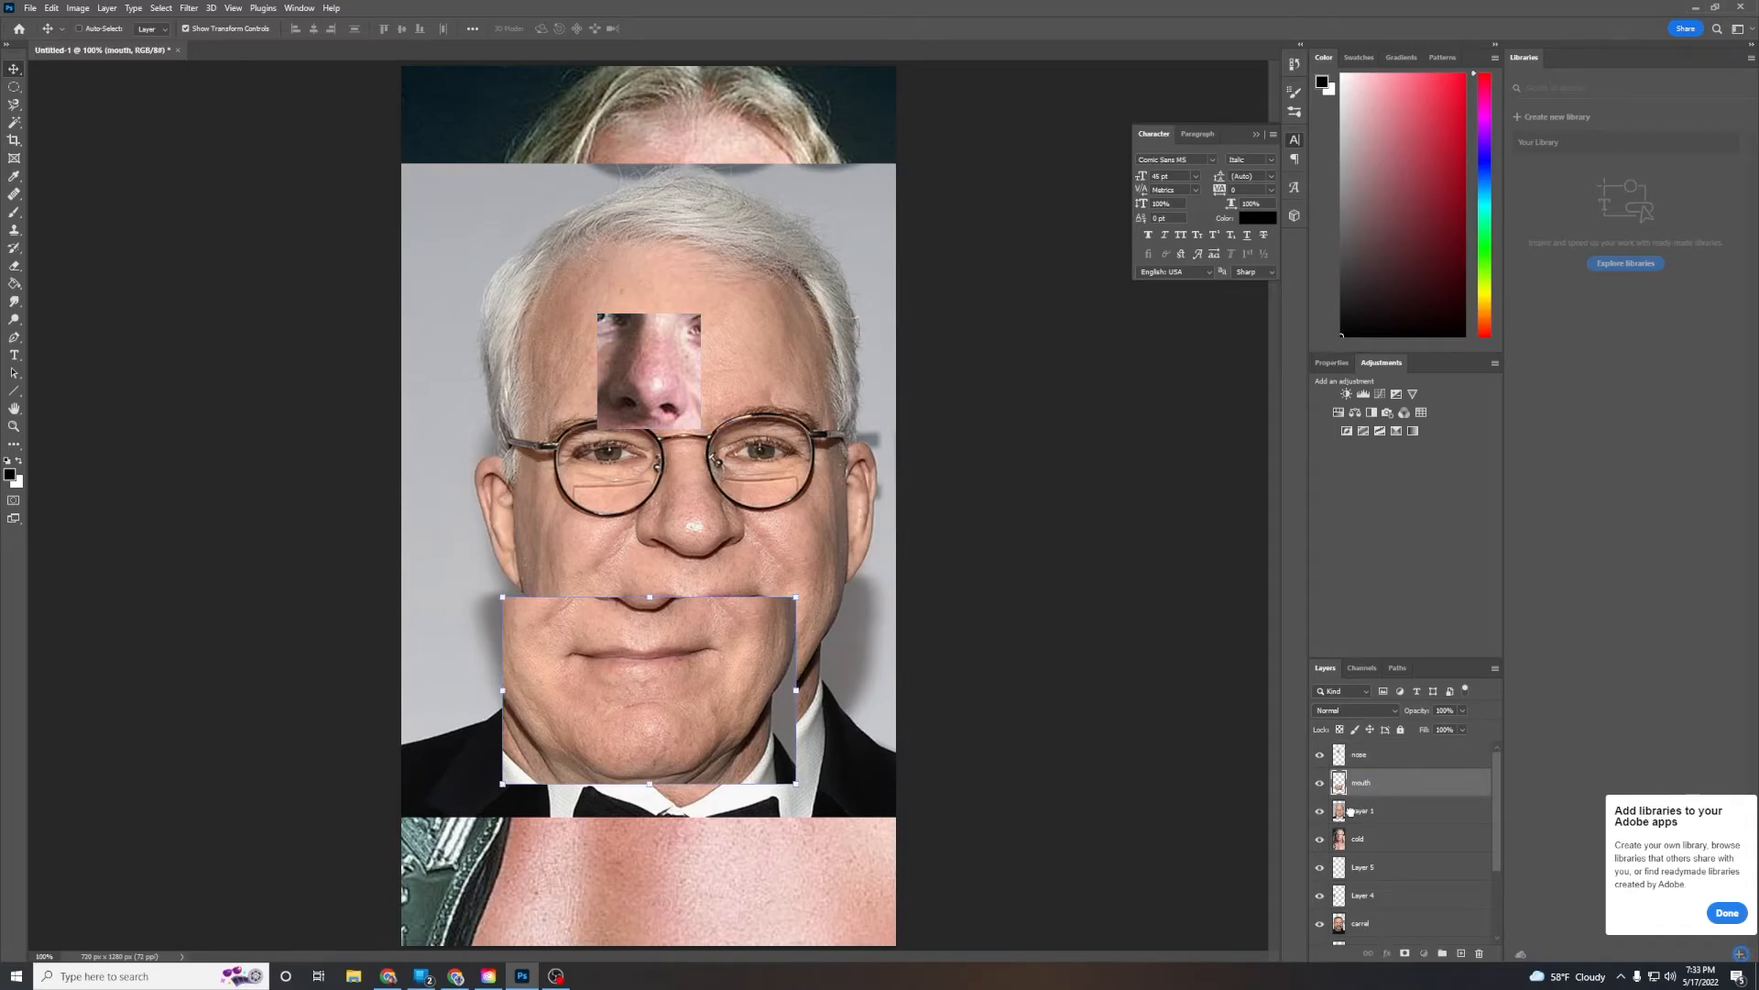
# Hide the Layer 1 photo and the cold photo layer
pyautogui.click(1360, 813)
pyautogui.click(1321, 813)
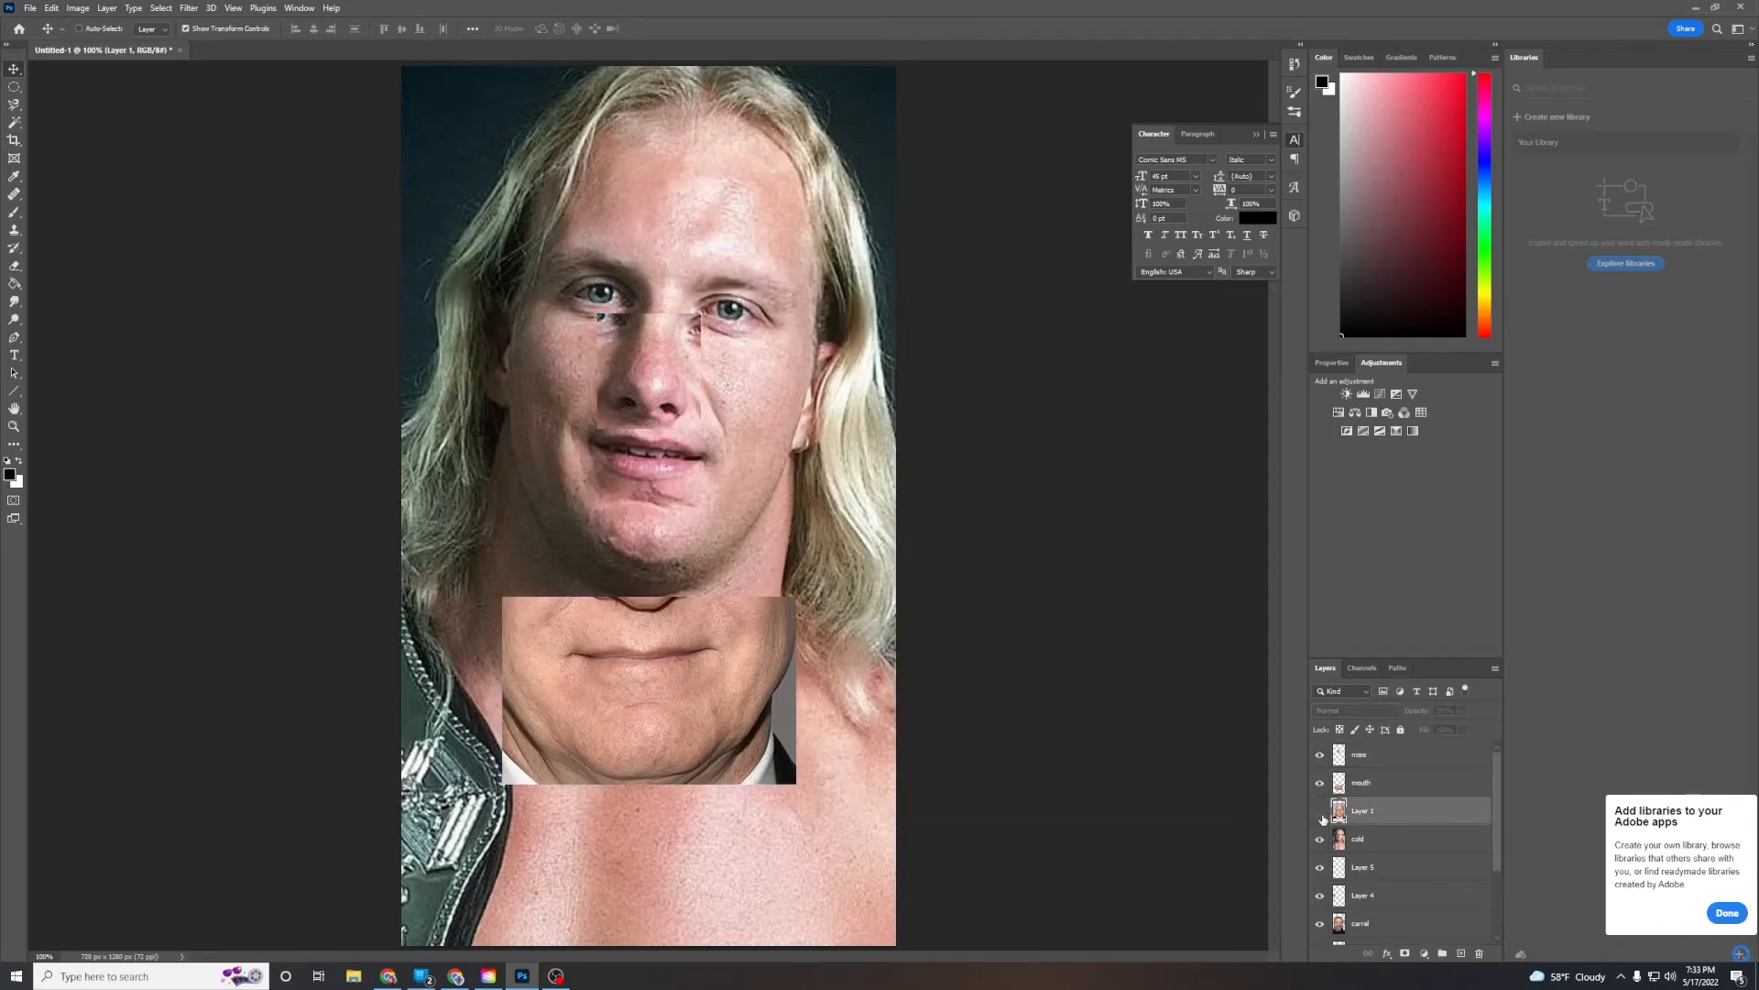
pyautogui.click(1361, 840)
pyautogui.click(1321, 839)
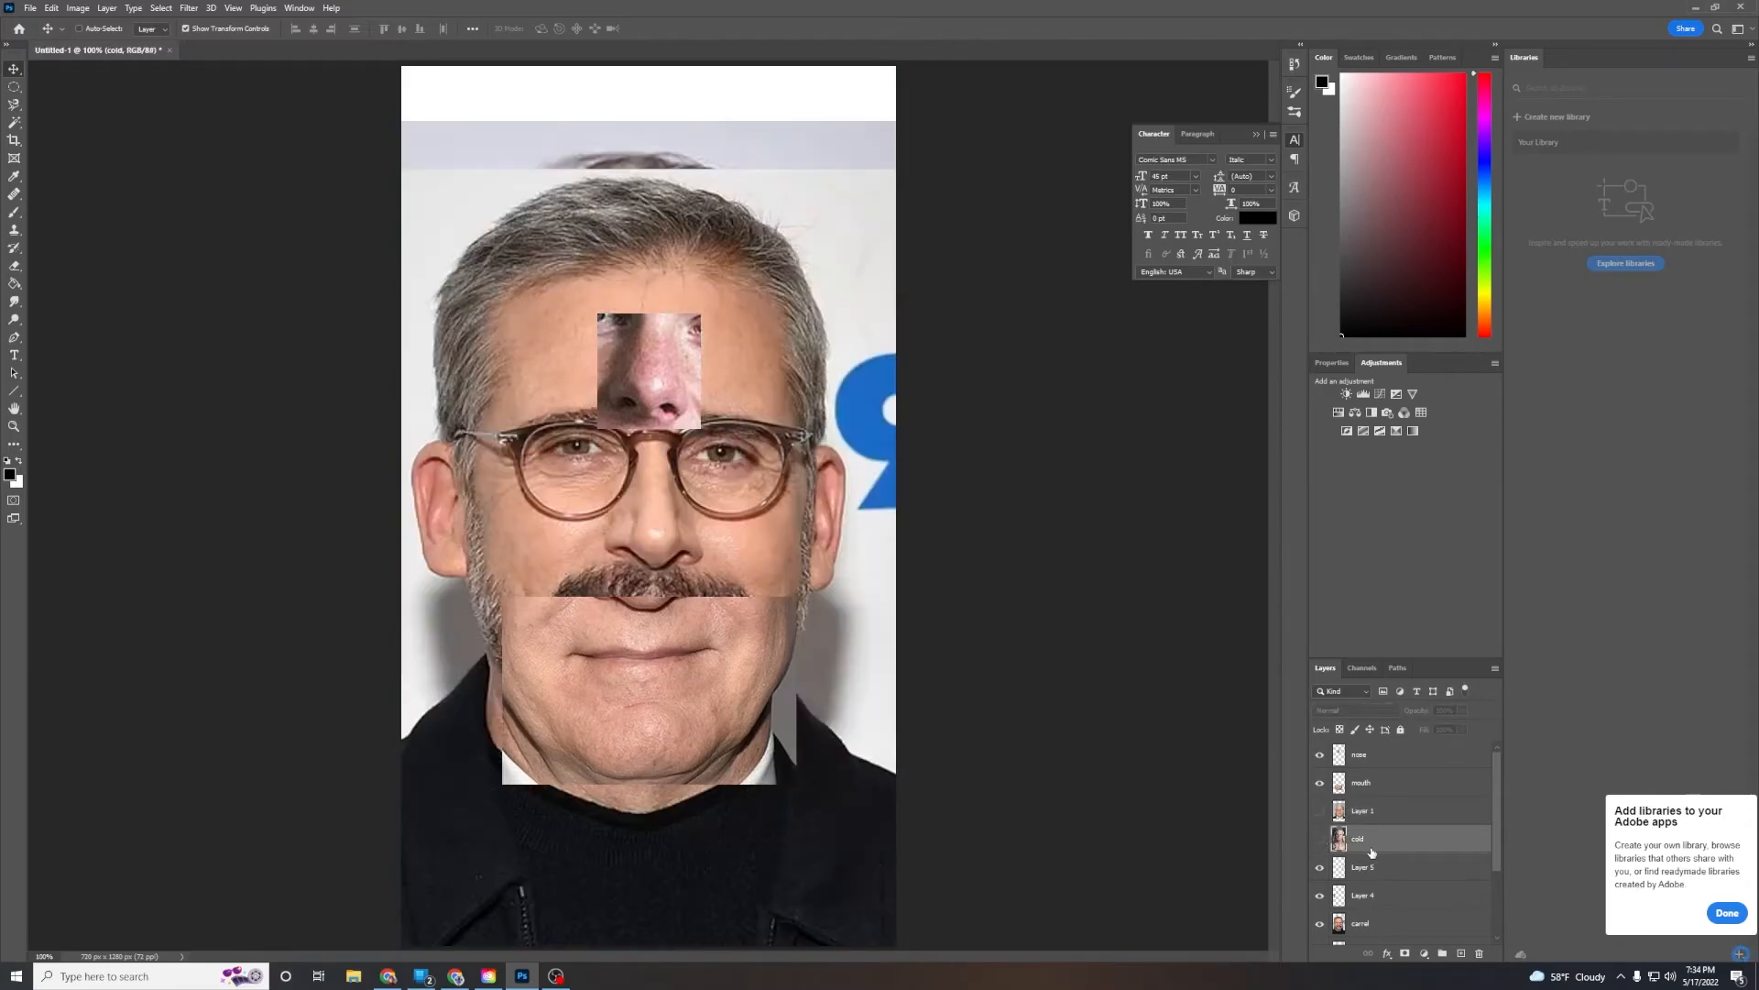
# Rename Layer 5 as ear
pyautogui.scroll(-2, 1372, 852)
pyautogui.click(1343, 817)
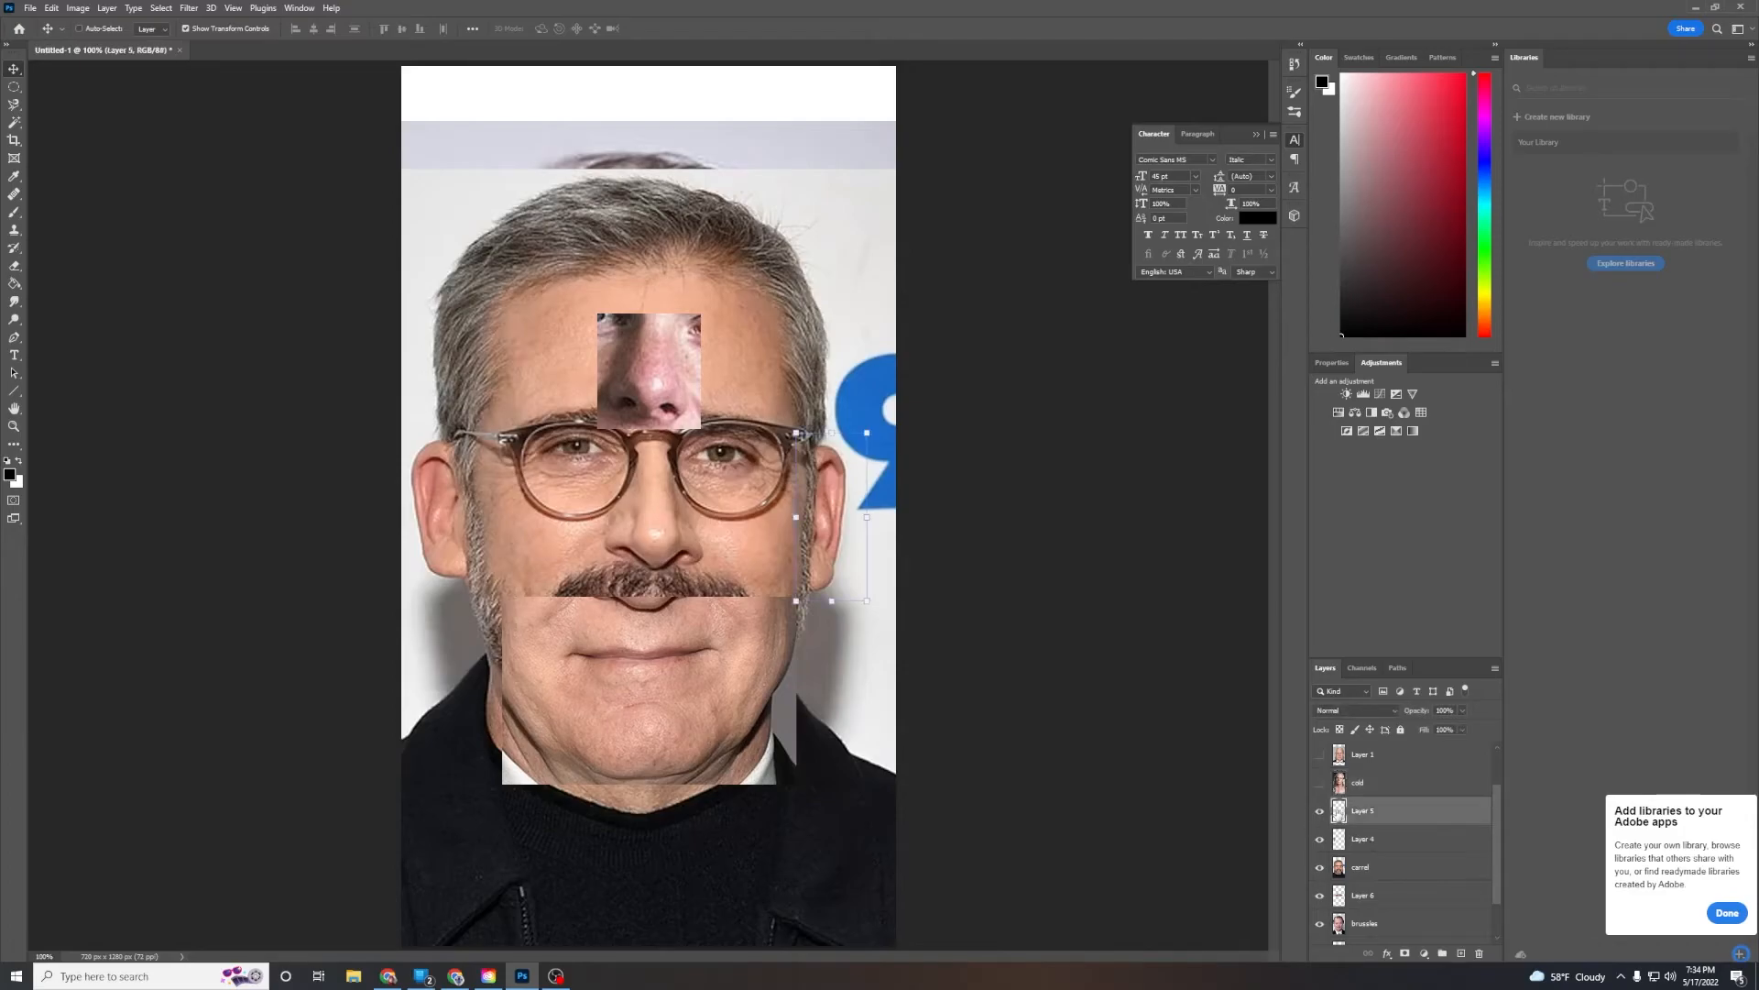
pyautogui.doubleClick(1361, 812)
pyautogui.write('ear')
pyautogui.press('Return')
# Rename Layer 4 as ear as well, dismissing the layer style dialog opened by mistake
pyautogui.click(1376, 842)
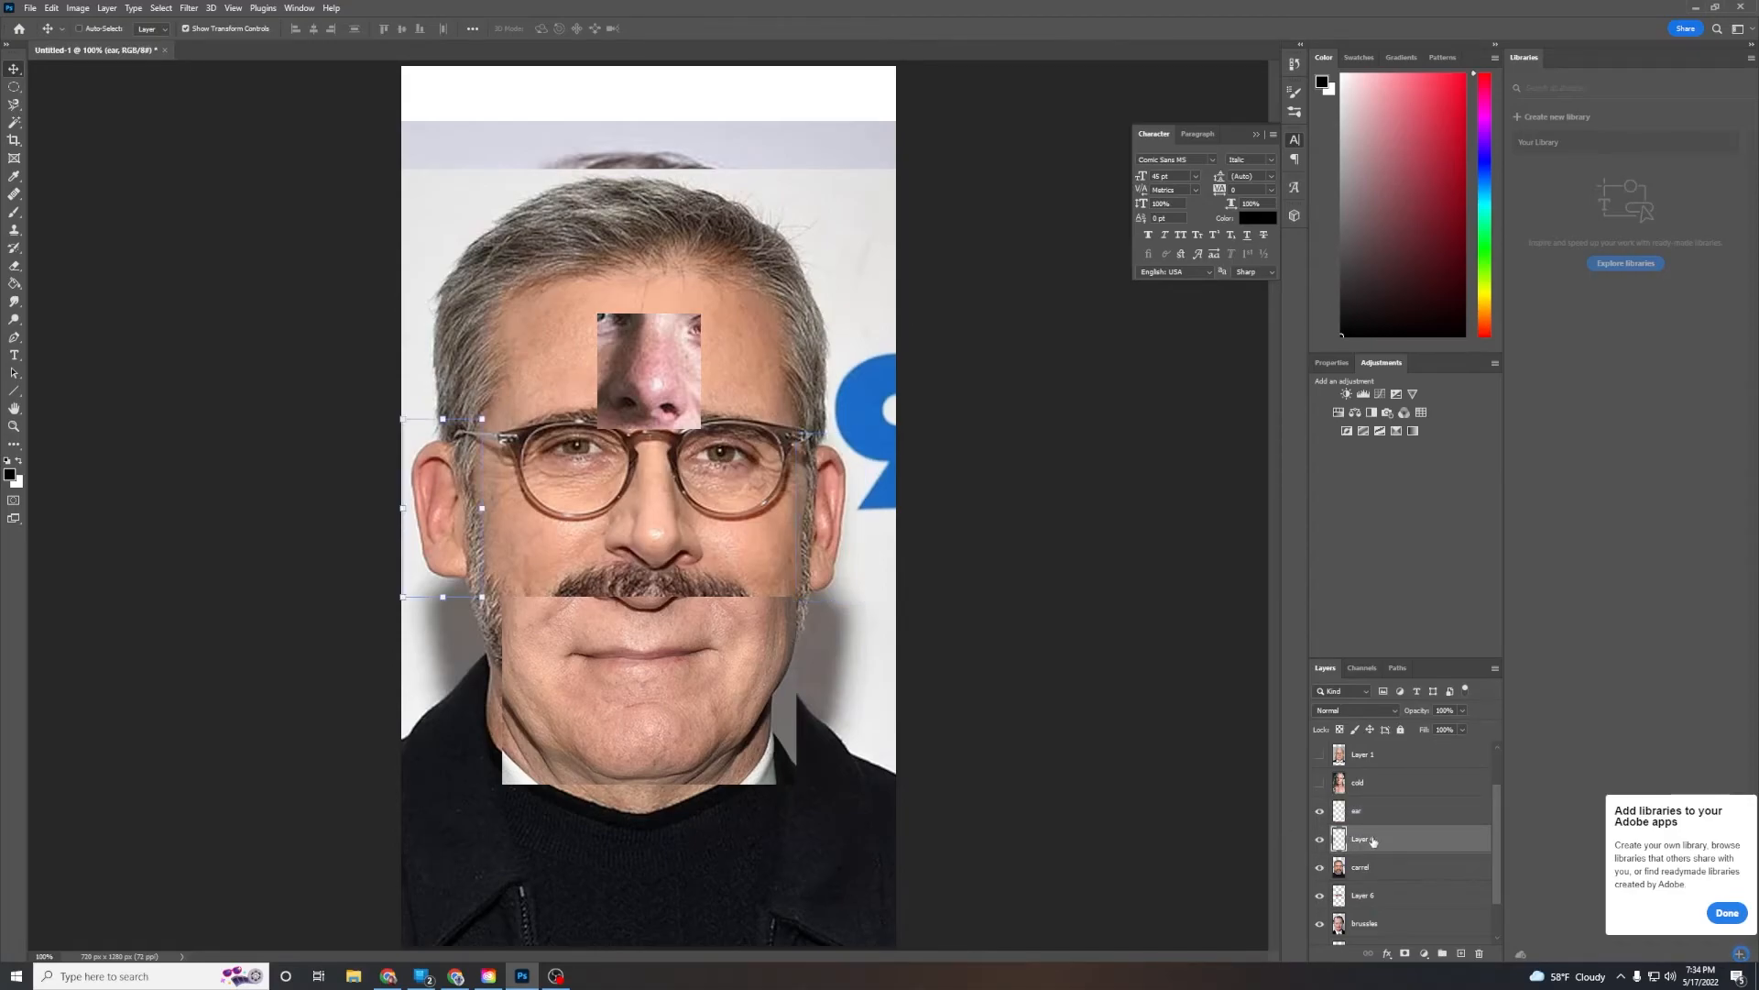
pyautogui.doubleClick(1372, 840)
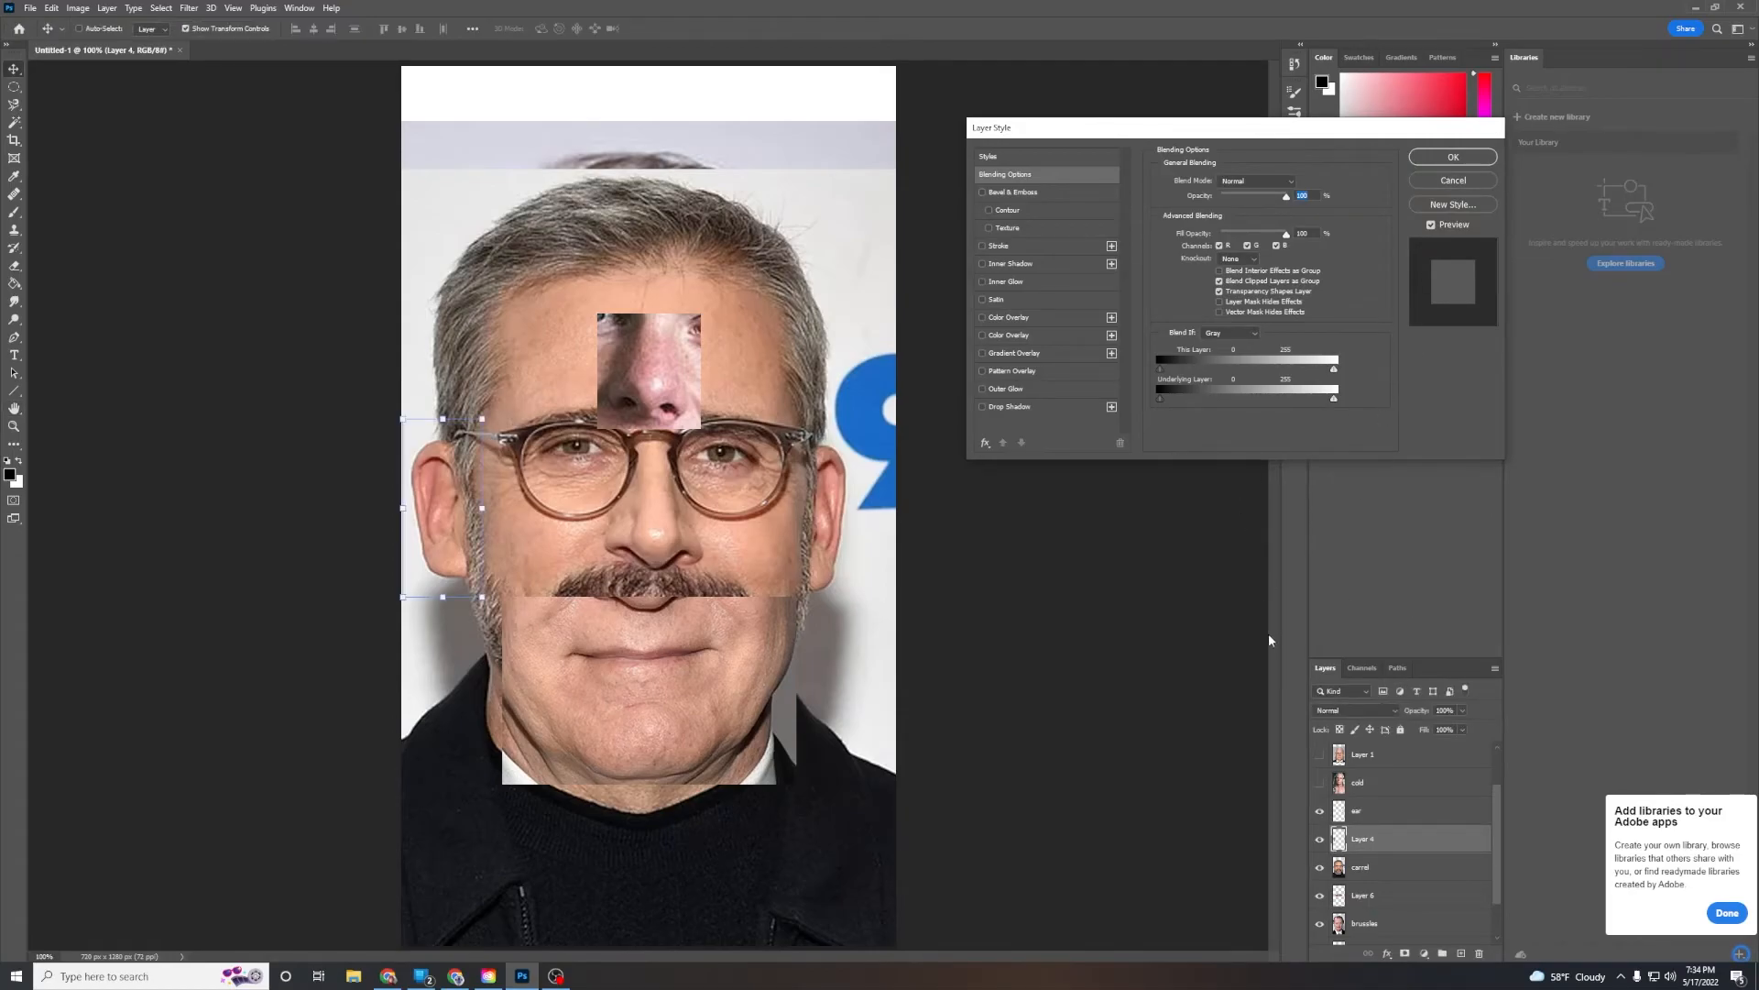
pyautogui.click(1466, 179)
pyautogui.doubleClick(1354, 841)
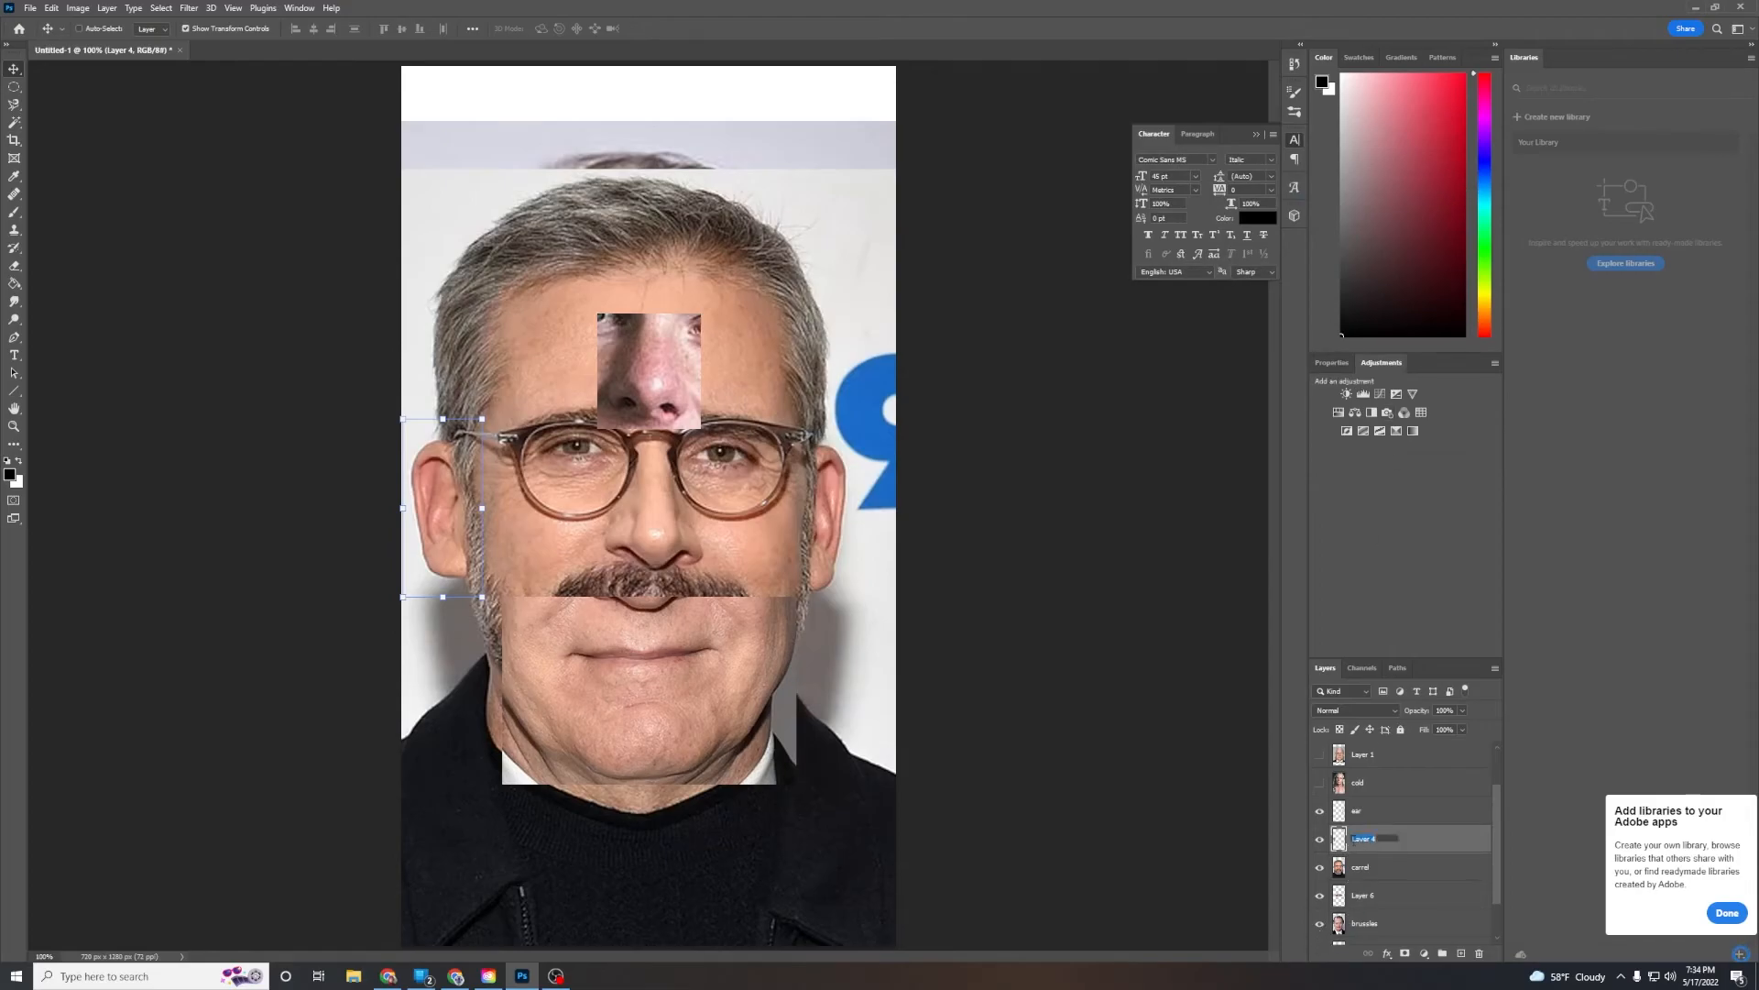
pyautogui.write('ear')
pyautogui.press('Return')
# Hide the Carell photo layer and rename Layer 6 as eyes
pyautogui.click(1320, 869)
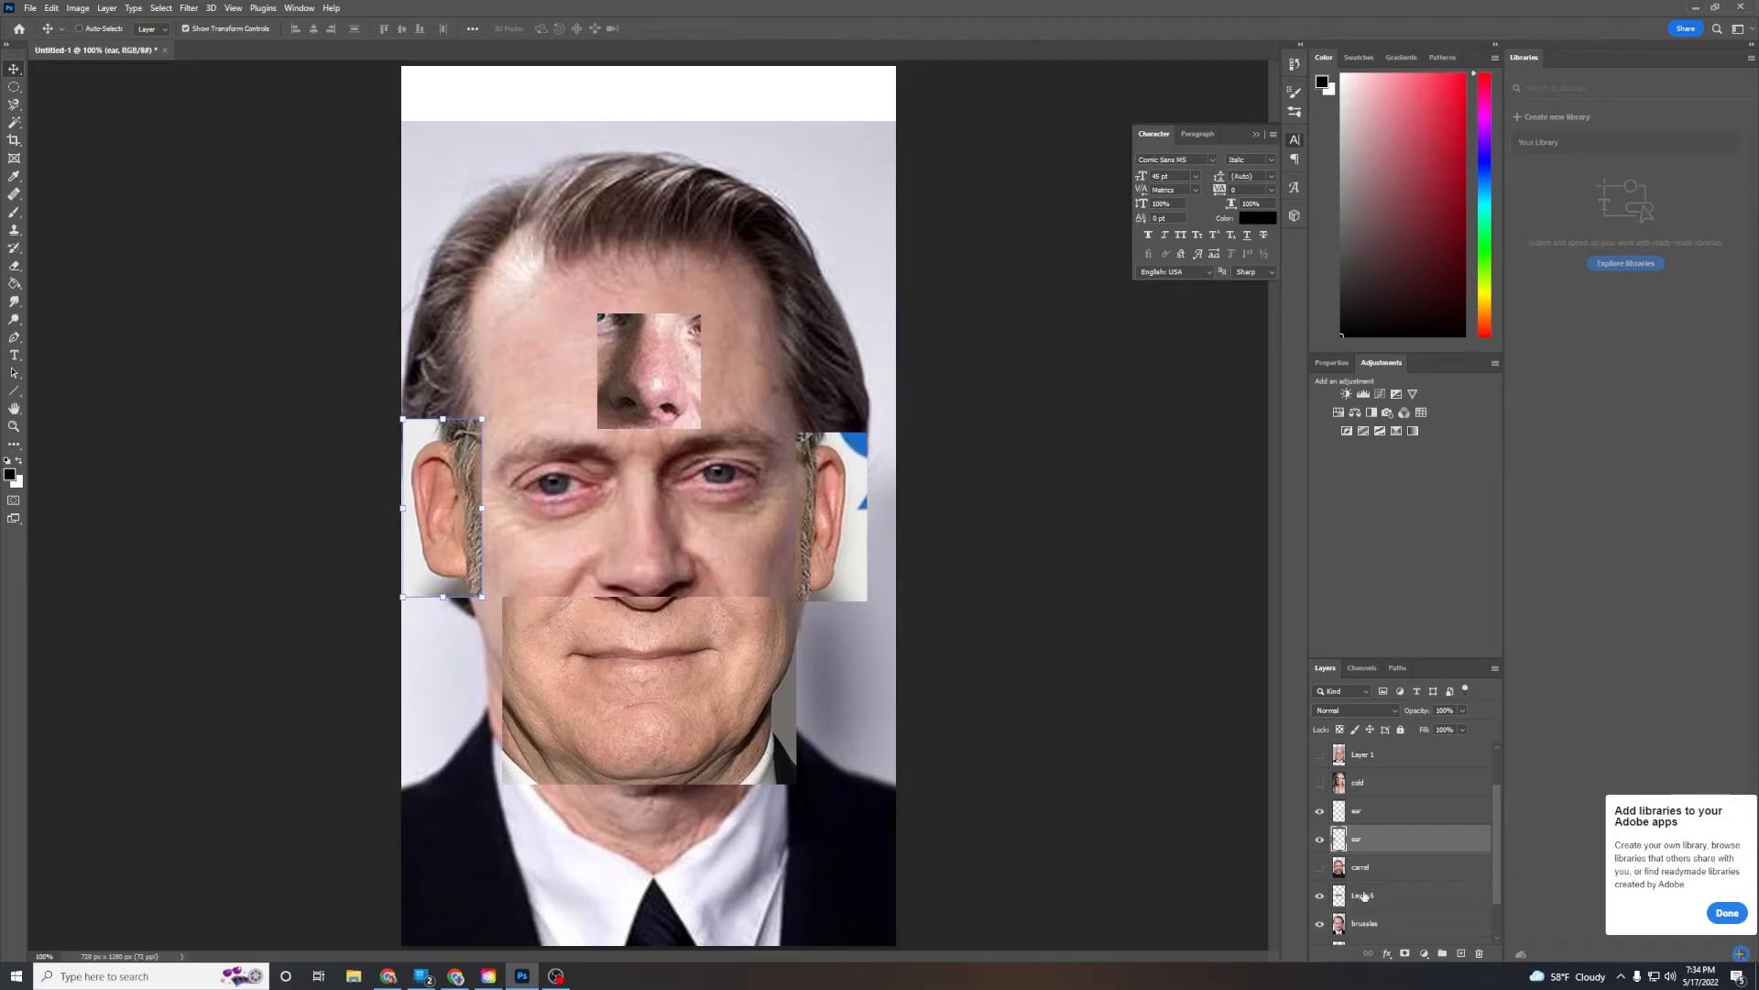
pyautogui.click(1345, 903)
pyautogui.doubleClick(1372, 897)
pyautogui.write('eyes')
pyautogui.press('Return')
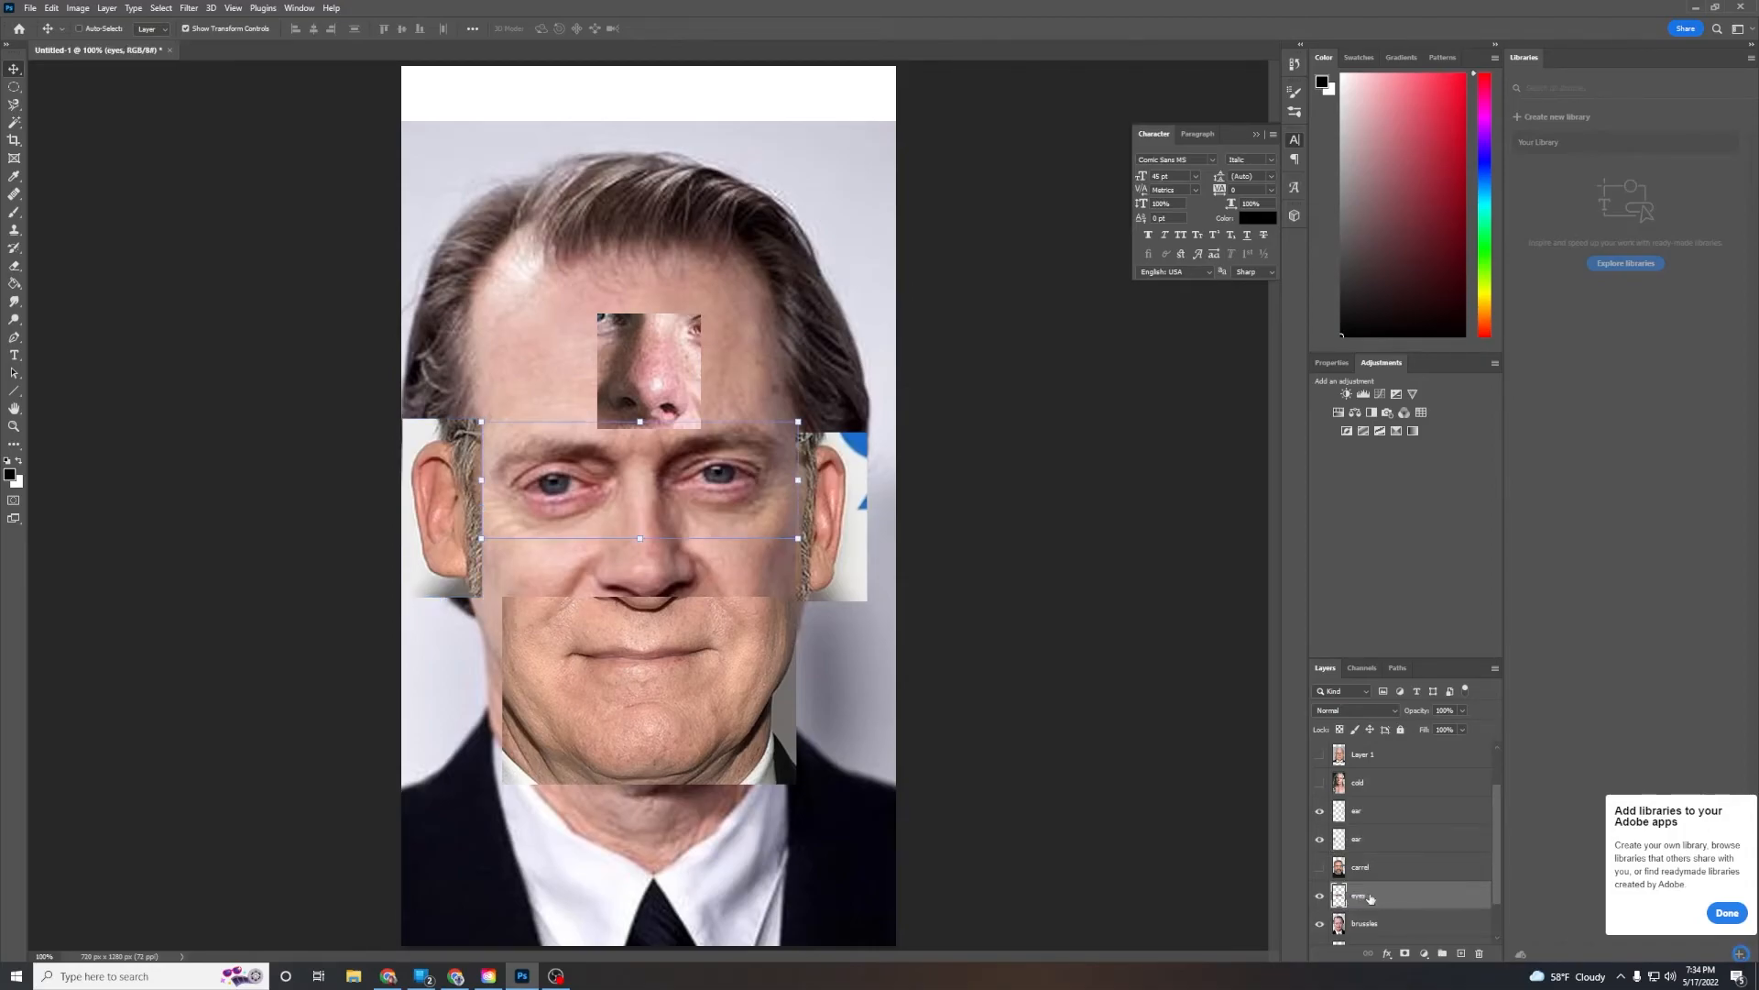
# Hide the Buscemi photo, enable auto-select, then move the eyes patch up and enlarge it on the Irwin face
pyautogui.scroll(-2, 1365, 903)
pyautogui.click(1320, 877)
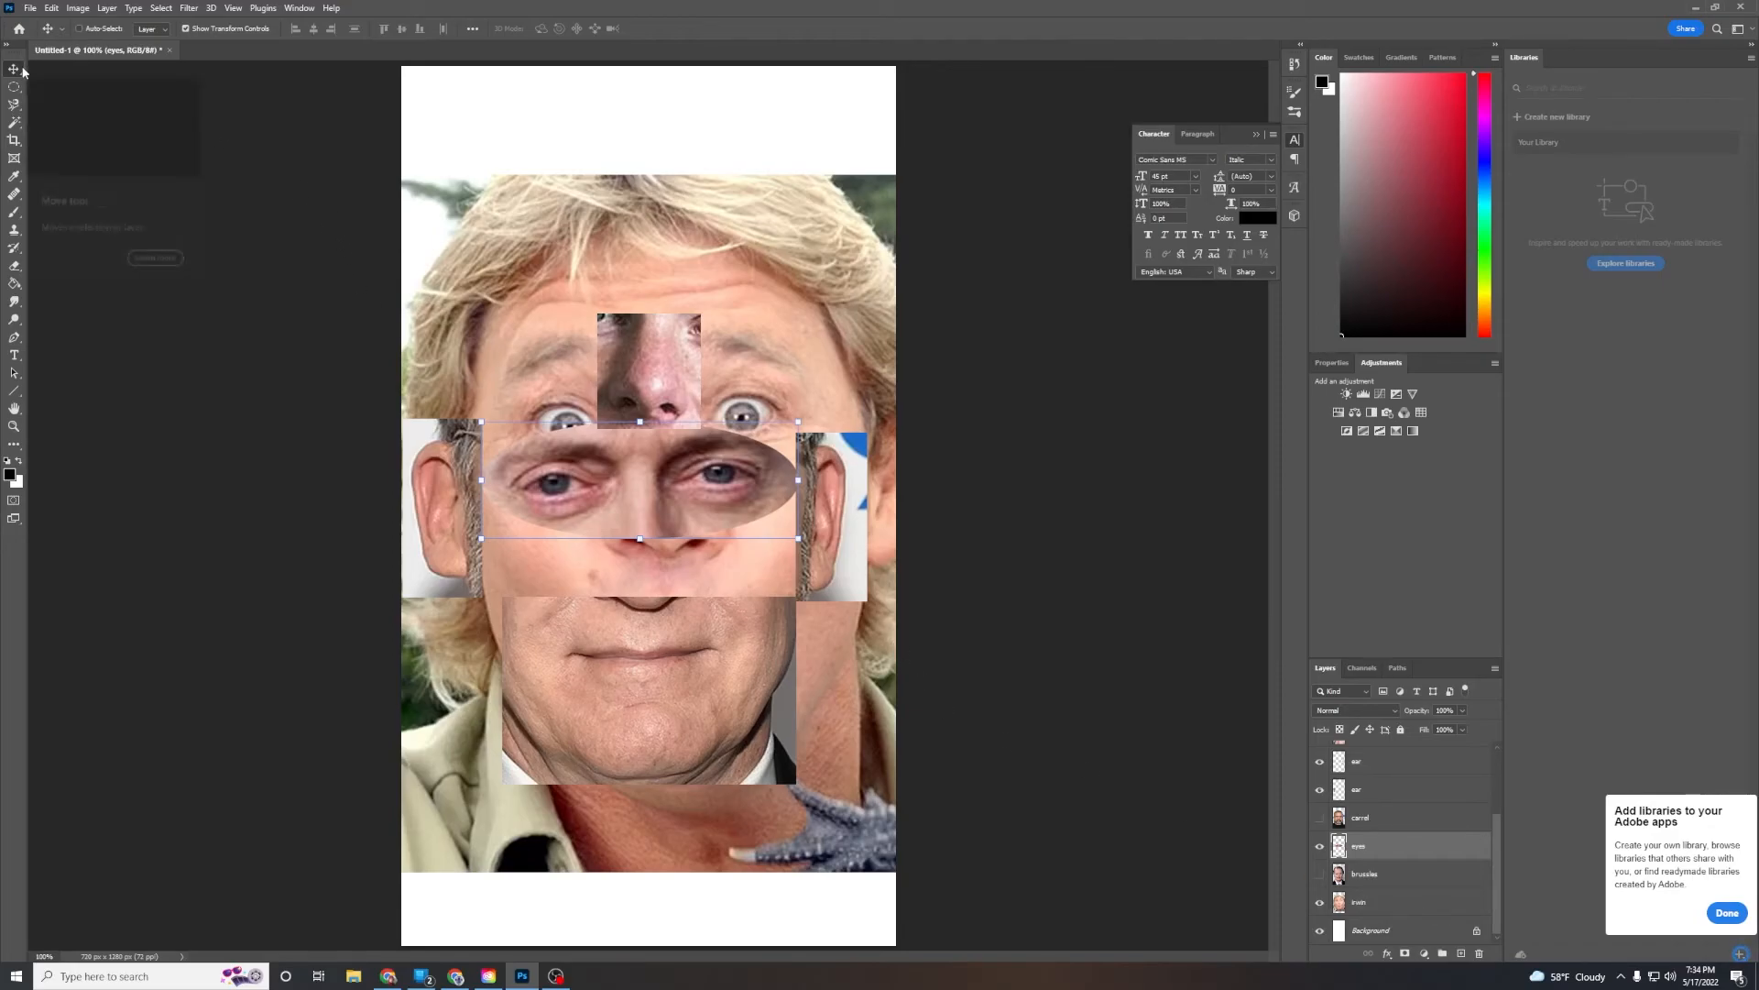
pyautogui.click(79, 30)
pyautogui.moveTo(713, 502); pyautogui.dragTo(722, 451)
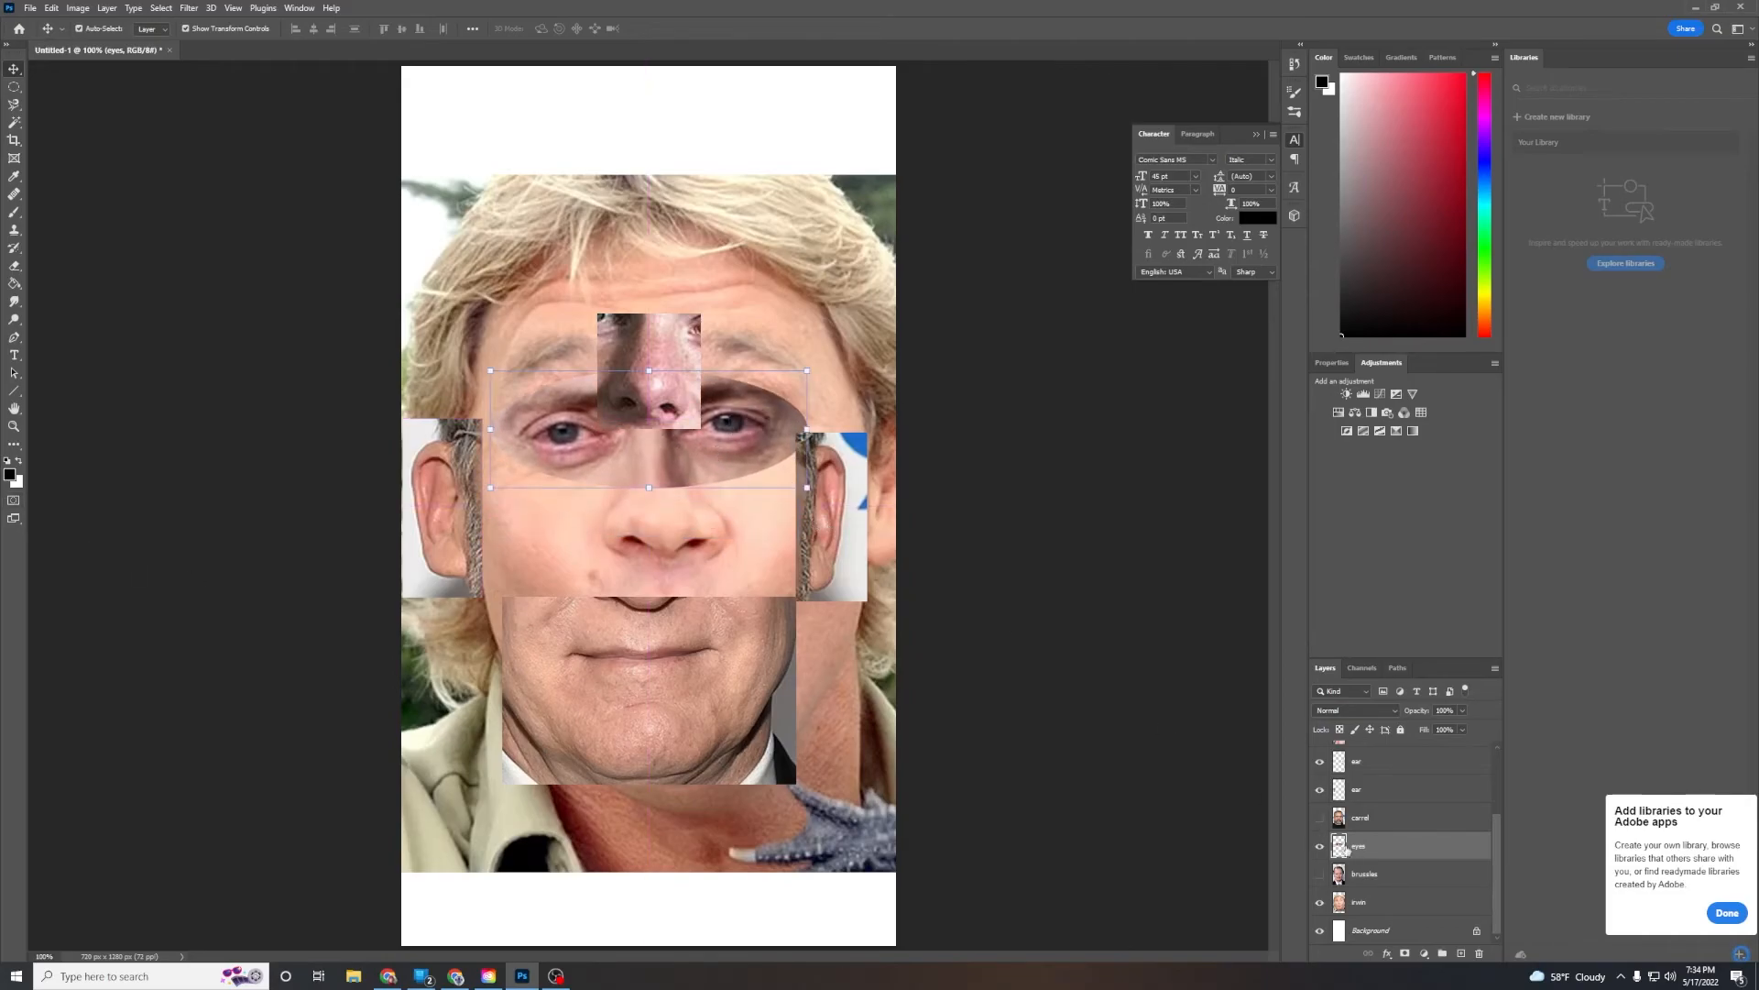
pyautogui.moveTo(826, 508); pyautogui.dragTo(882, 468)
# Move the left ear patch up and move the nose patch down below the eyes
pyautogui.moveTo(407, 502); pyautogui.dragTo(410, 456)
pyautogui.moveTo(674, 382); pyautogui.dragTo(685, 544)
pyautogui.click(999, 749)
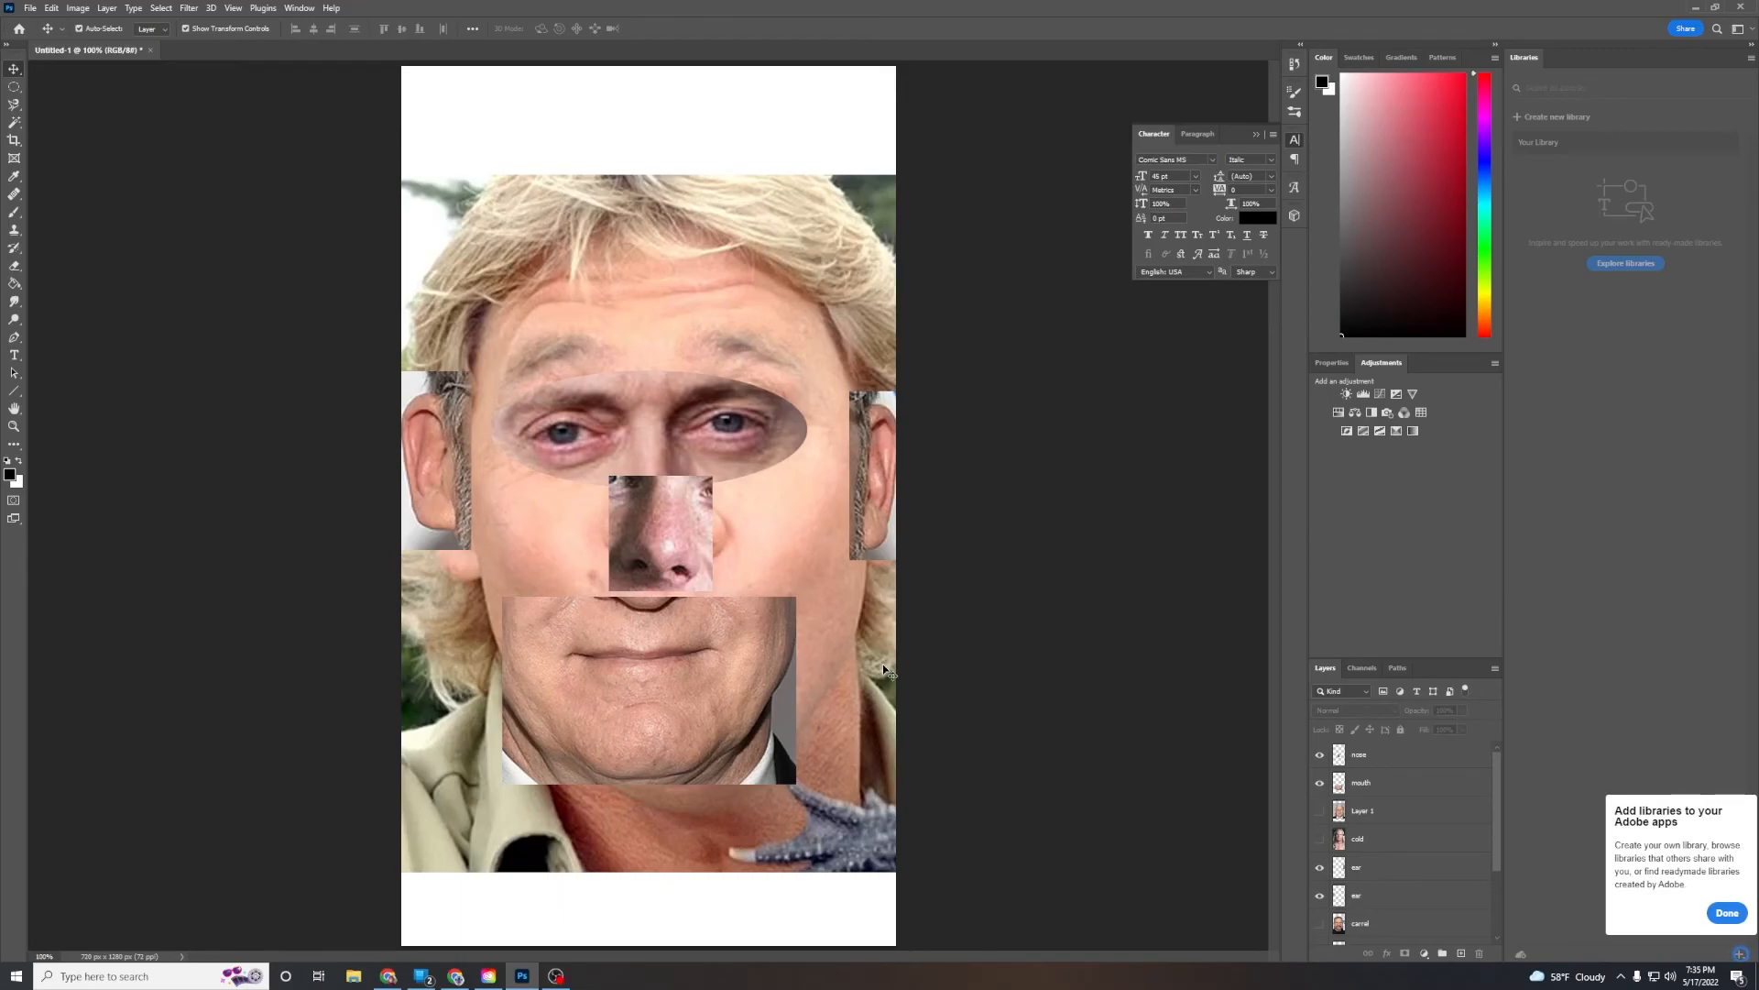
# Enlarge the mouth patch and reposition it to cover the lower face, then commit the transform
pyautogui.click(734, 644)
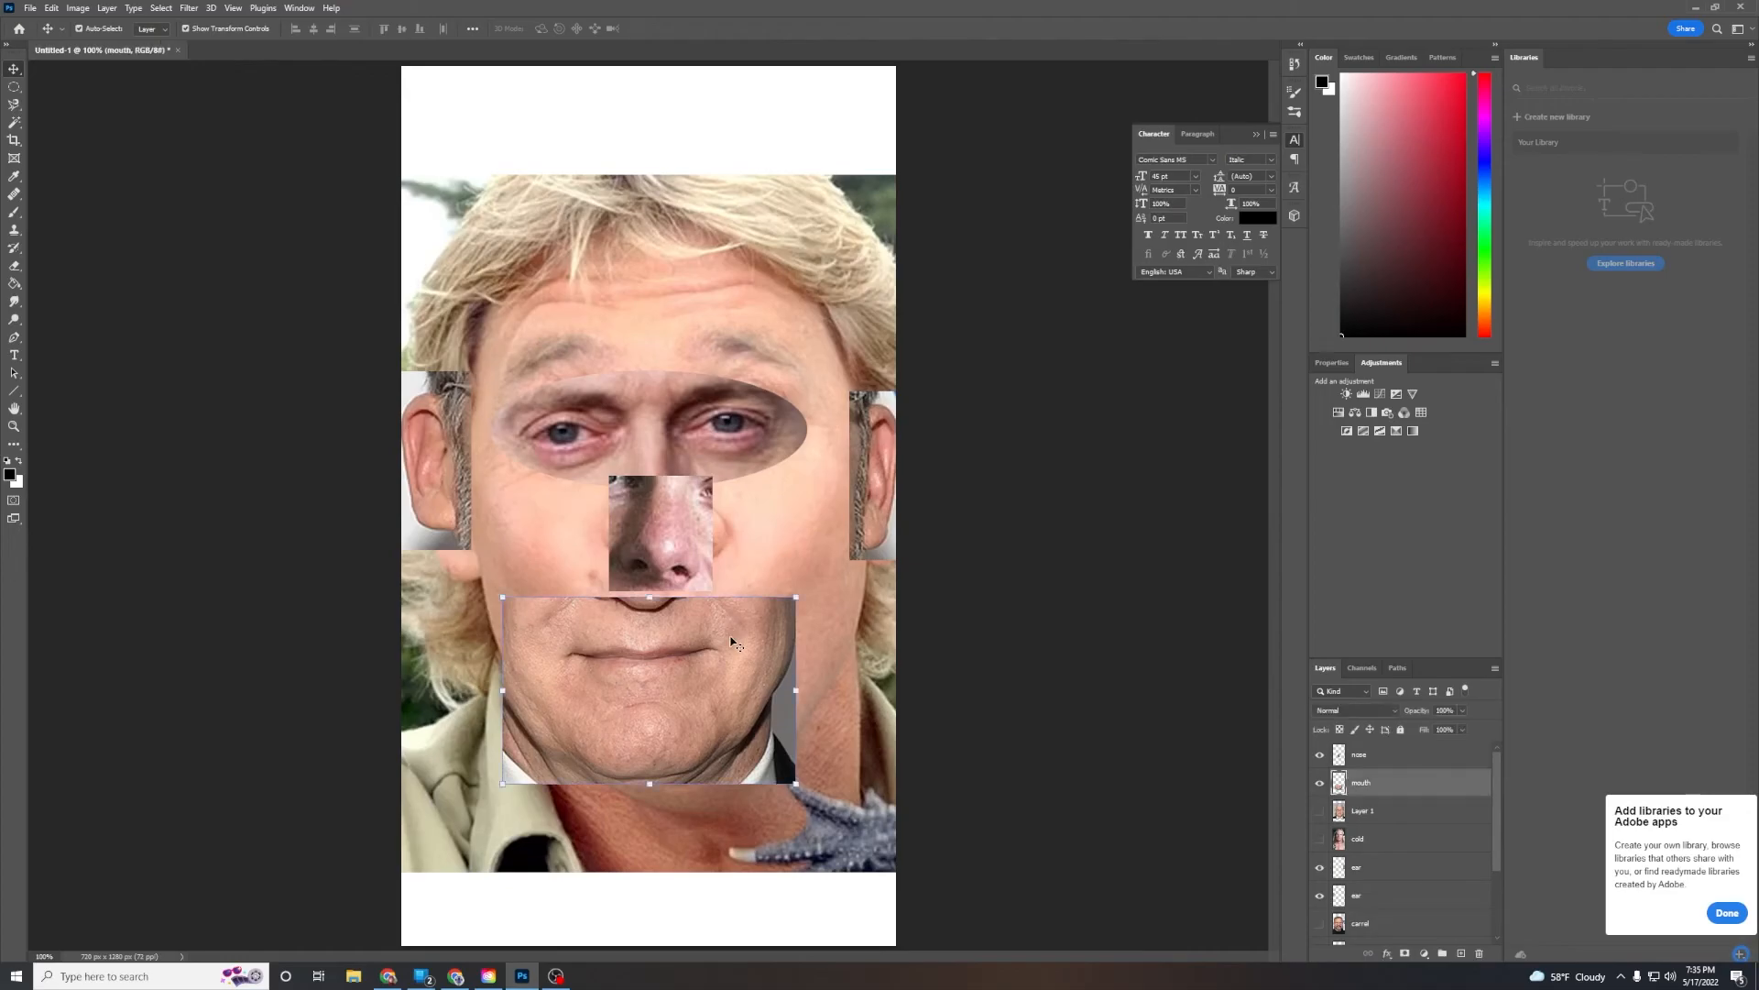
pyautogui.moveTo(795, 597); pyautogui.dragTo(903, 531)
pyautogui.moveTo(647, 658); pyautogui.dragTo(616, 678)
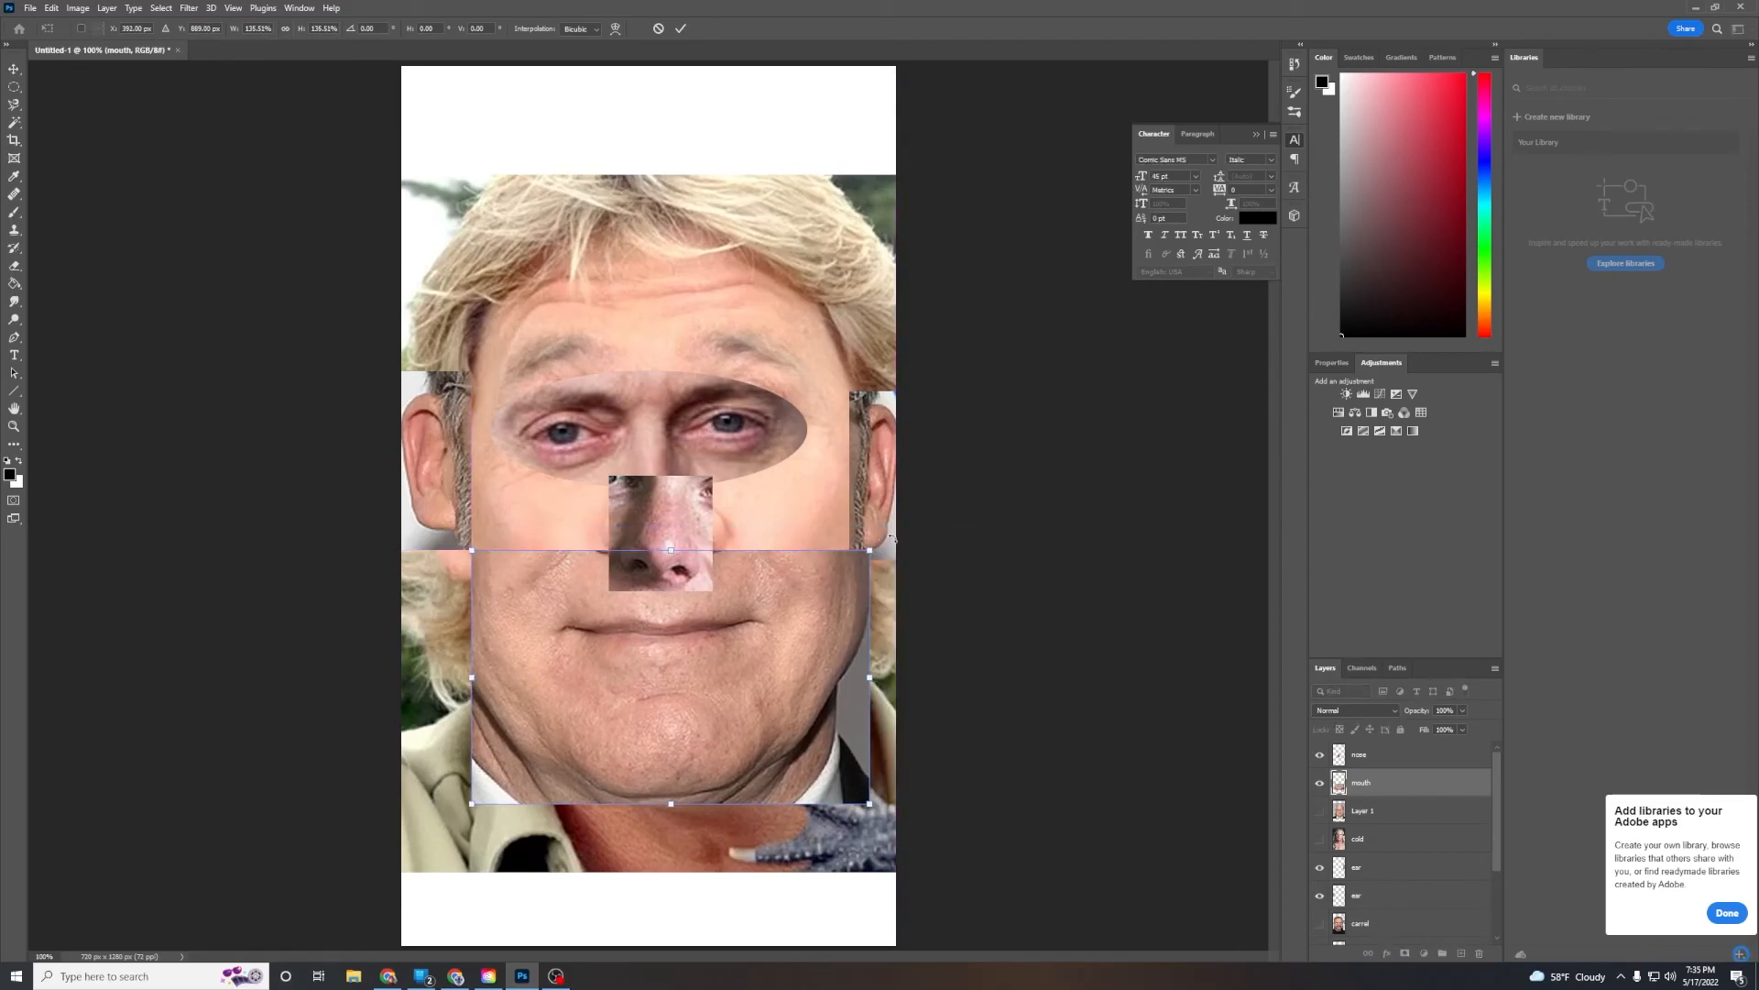
pyautogui.moveTo(871, 550); pyautogui.dragTo(857, 558)
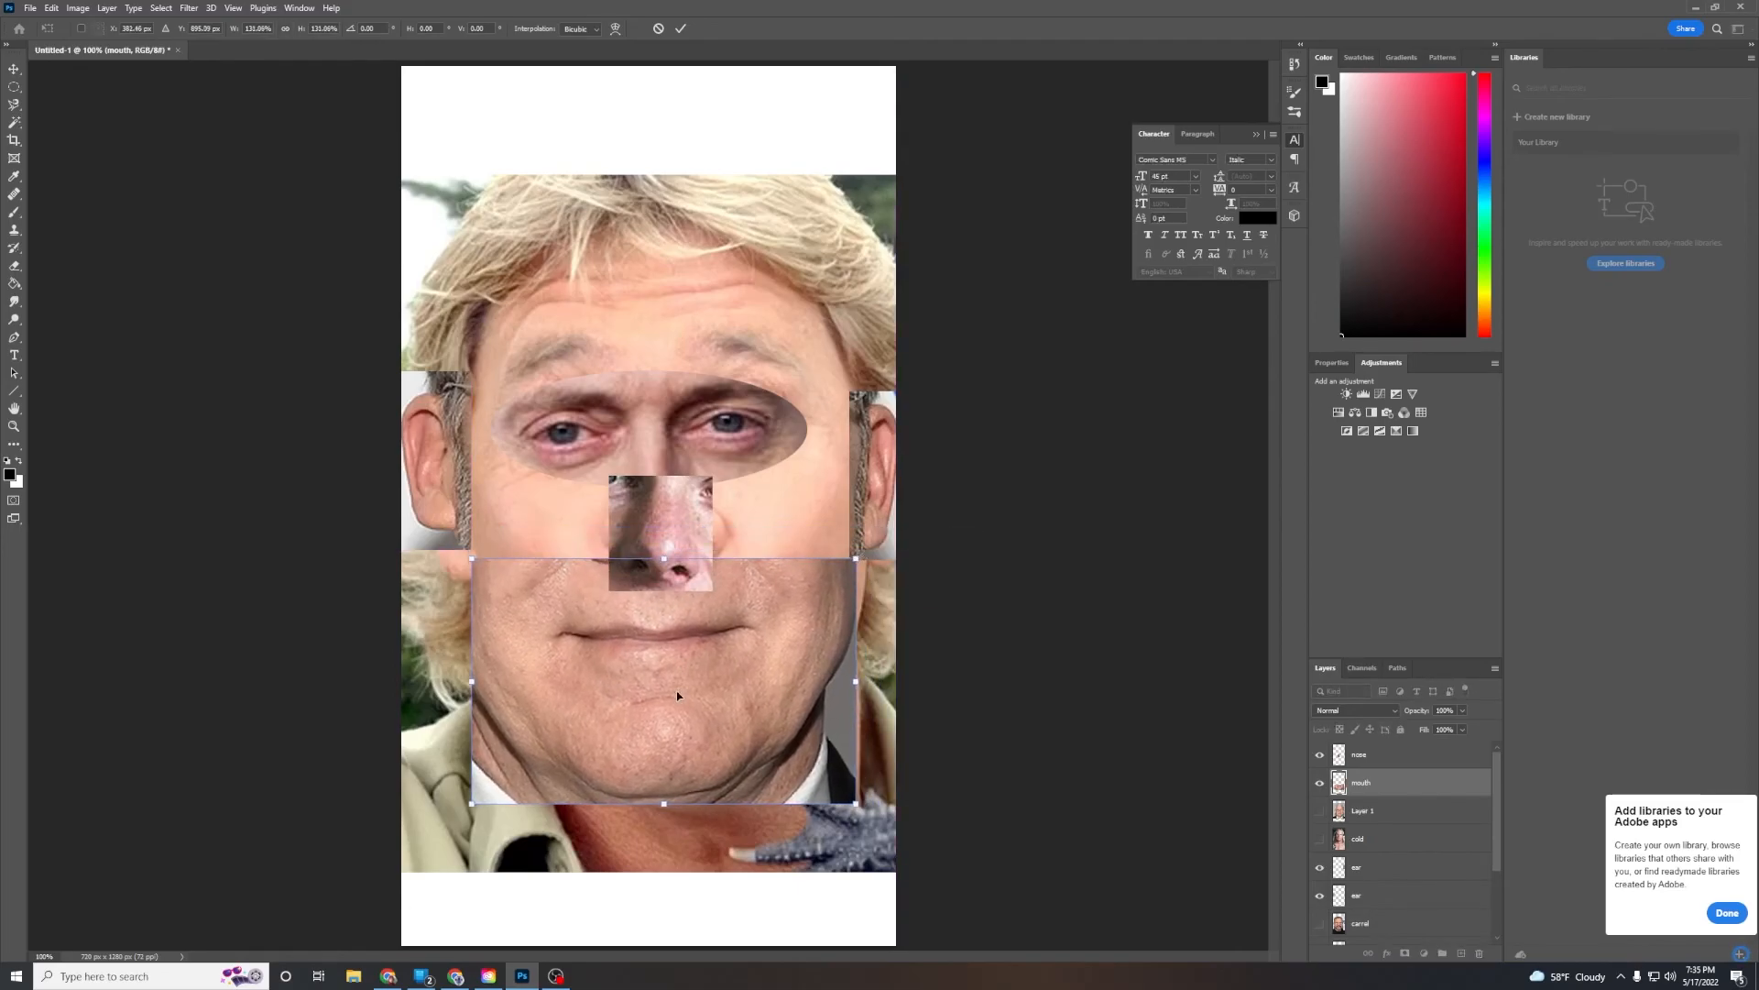
pyautogui.moveTo(679, 700); pyautogui.dragTo(688, 702)
pyautogui.press('Return')
# Enlarge the nose patch, center it between the eyes and mouth, and commit the transform
pyautogui.click(708, 511)
pyautogui.moveTo(714, 476); pyautogui.dragTo(775, 410)
pyautogui.moveTo(702, 500); pyautogui.dragTo(677, 517)
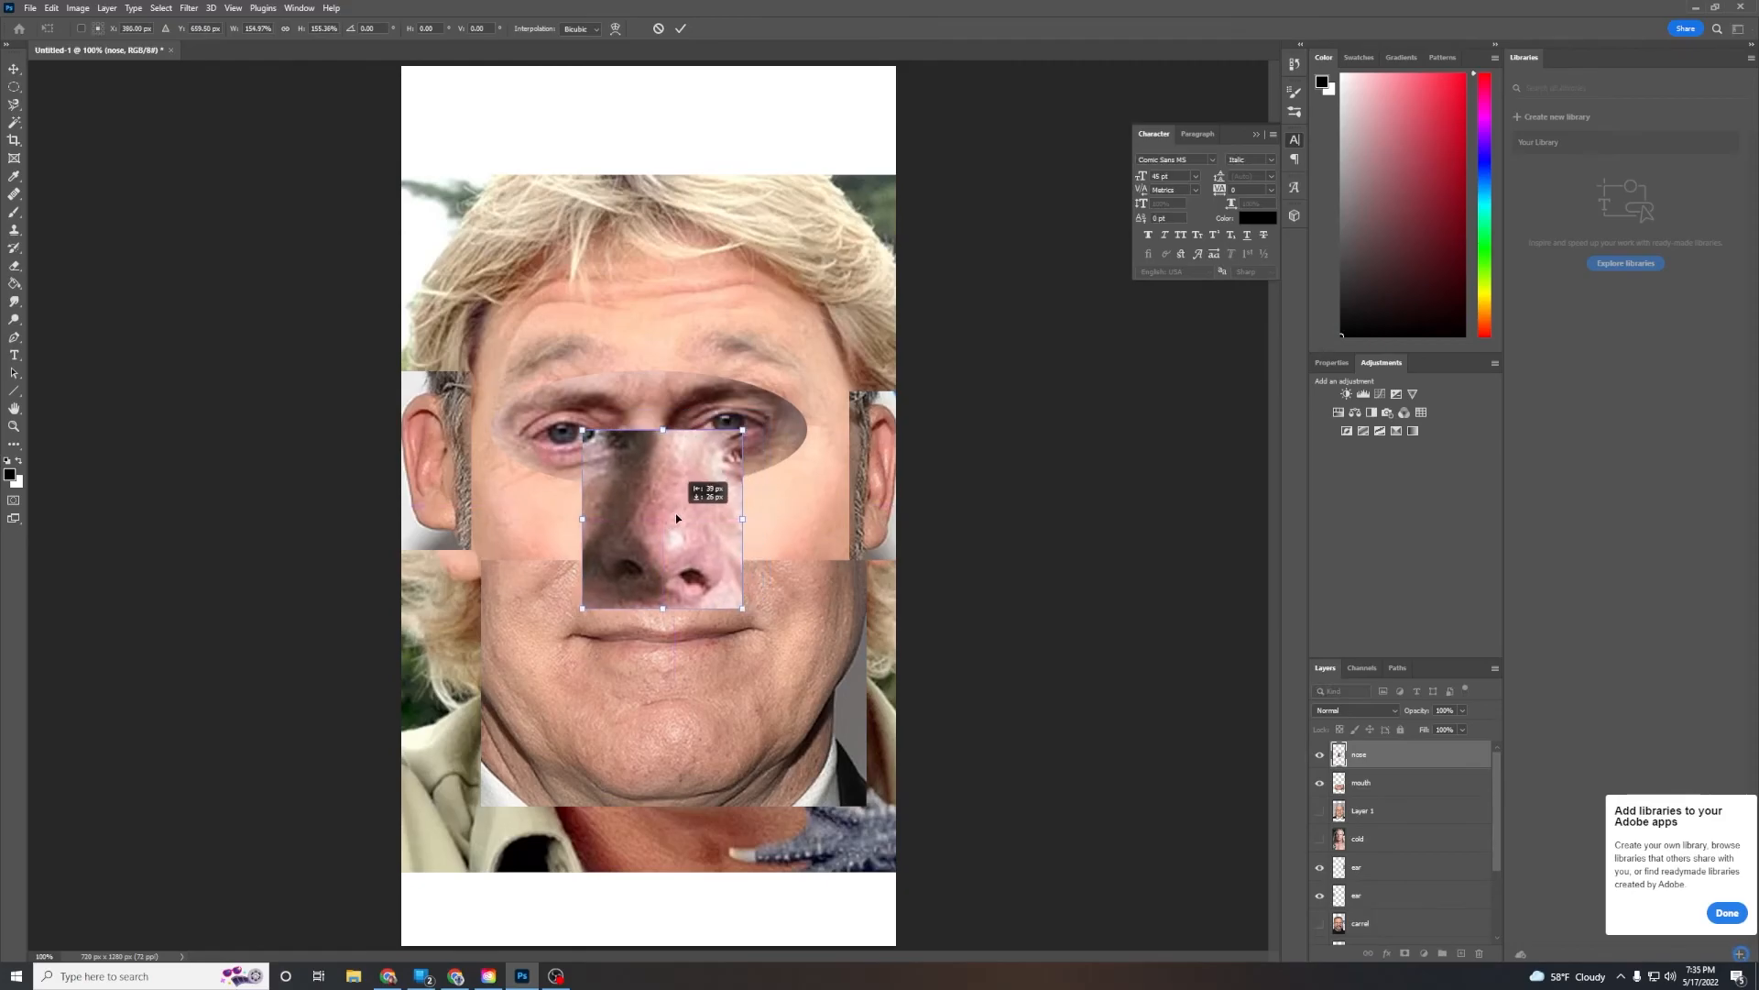
pyautogui.press('Return')
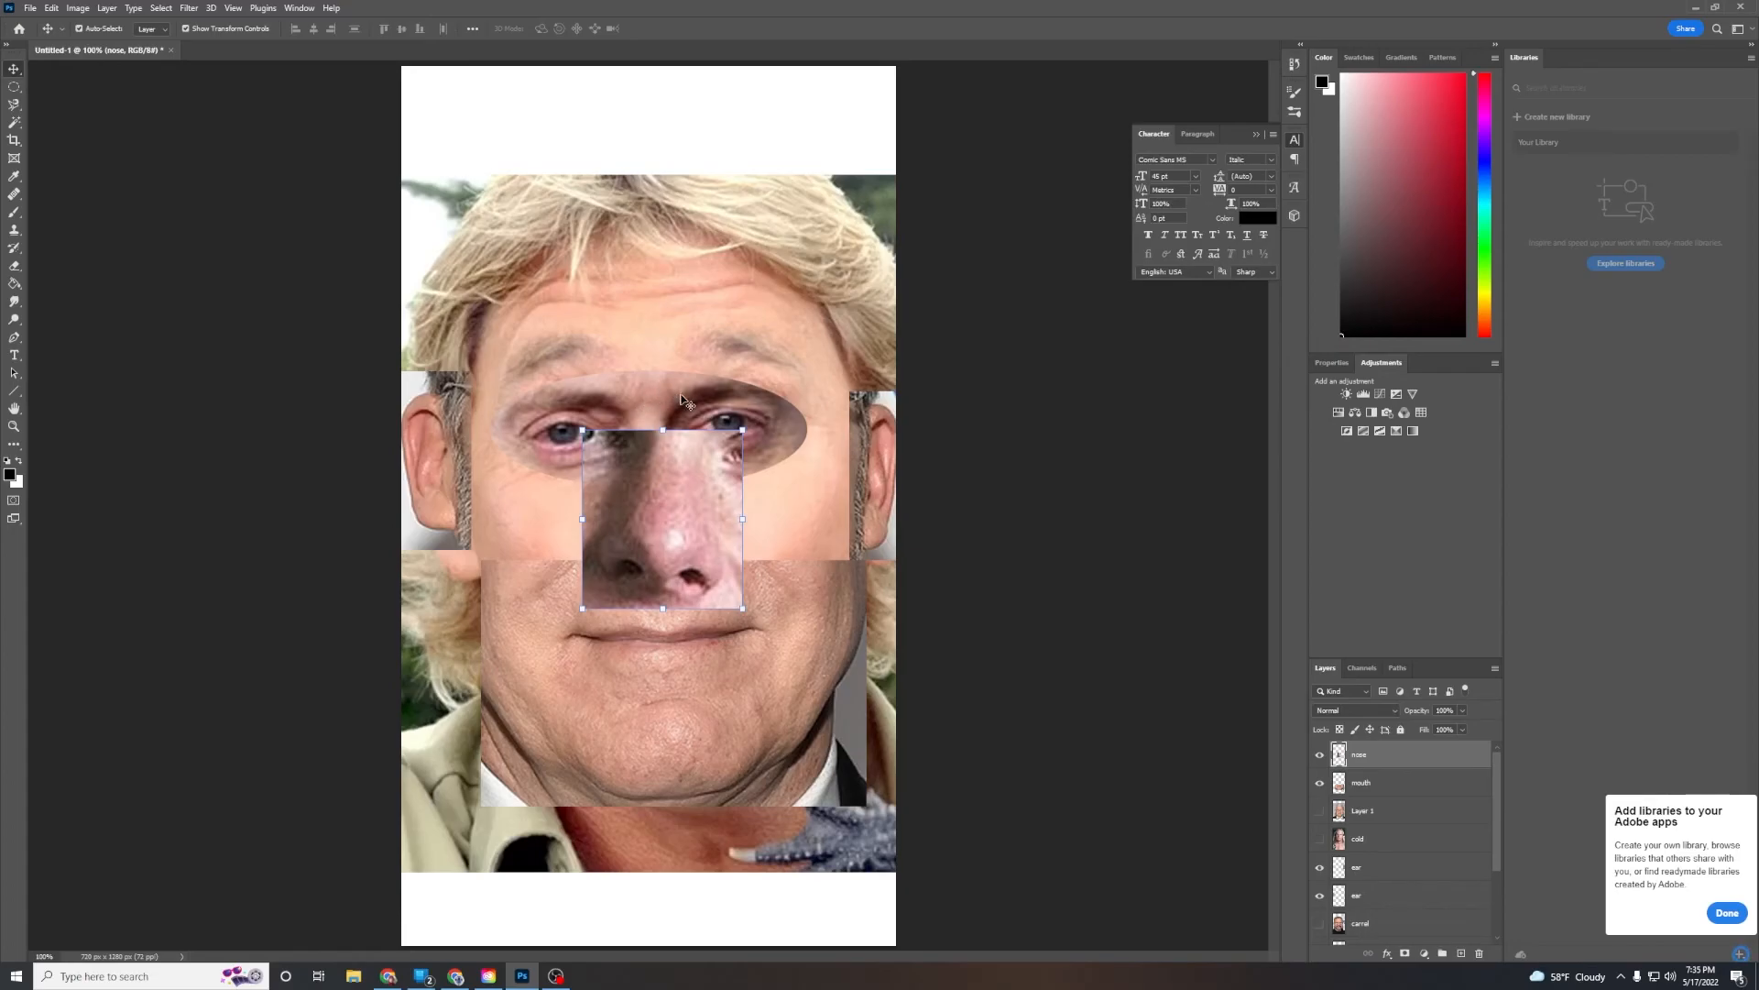
pyautogui.click(298, 546)
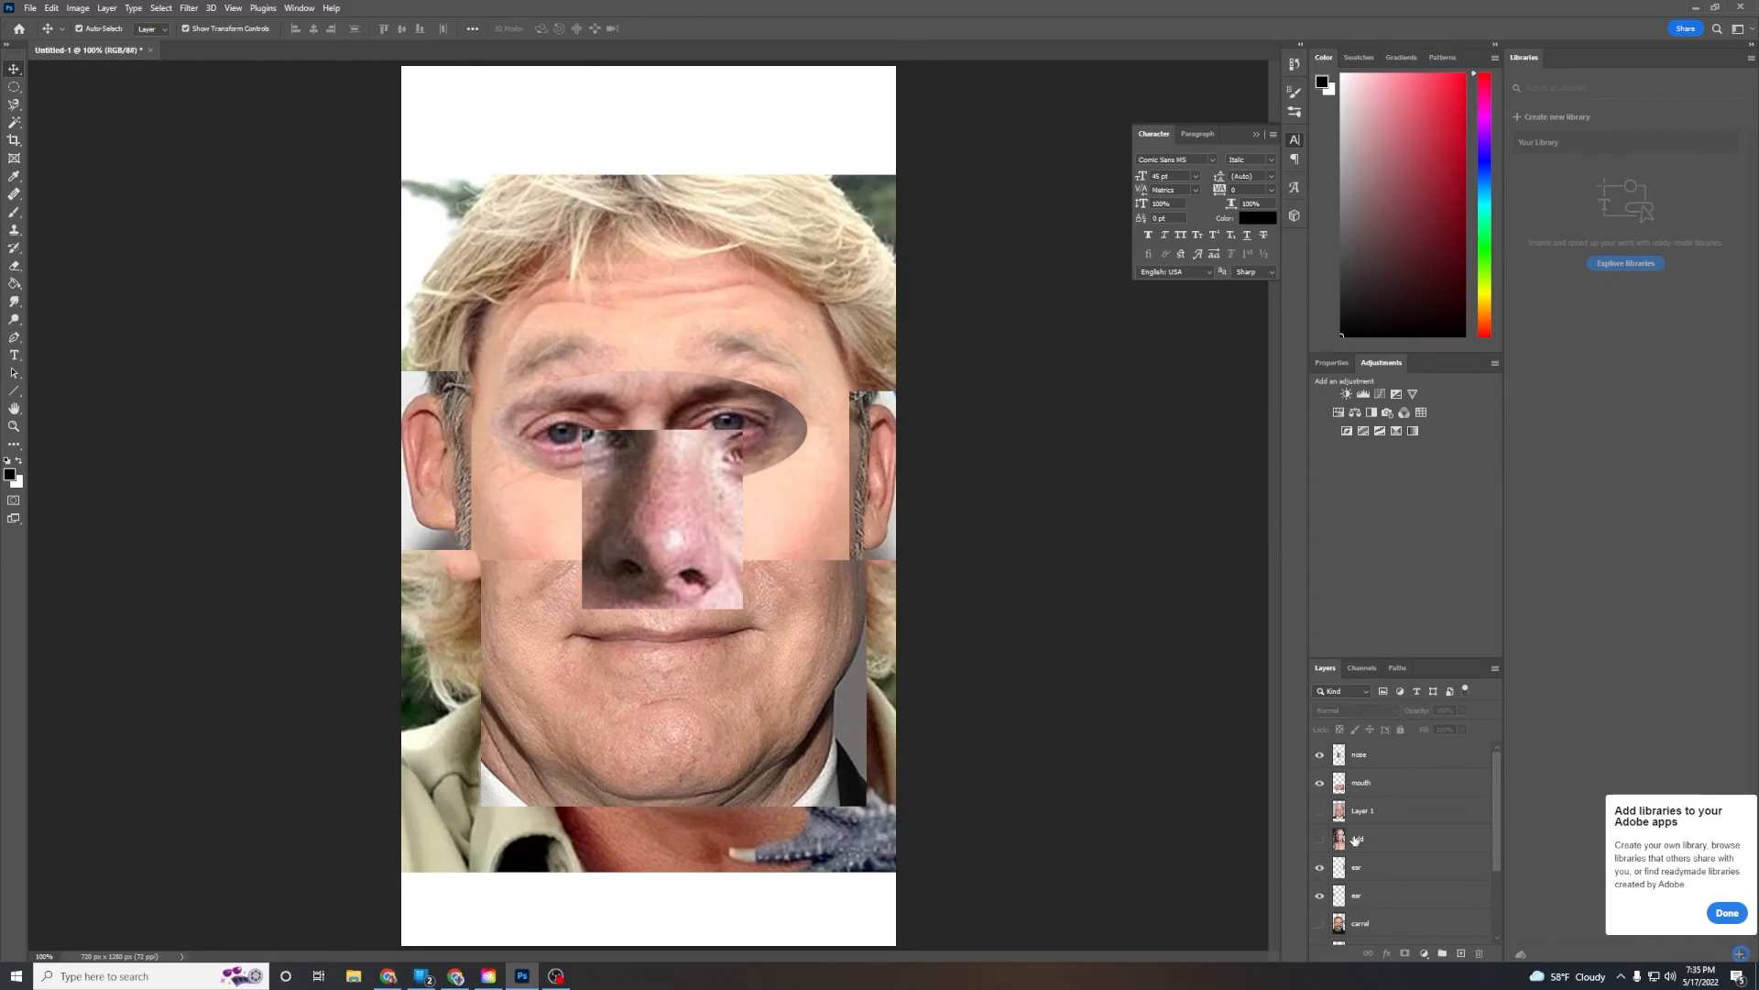
# Move the eyes layer to the top of the layer stack and enlarge the eyes patch further
pyautogui.scroll(-1, 1358, 880)
pyautogui.moveTo(1339, 927); pyautogui.dragTo(1371, 749)
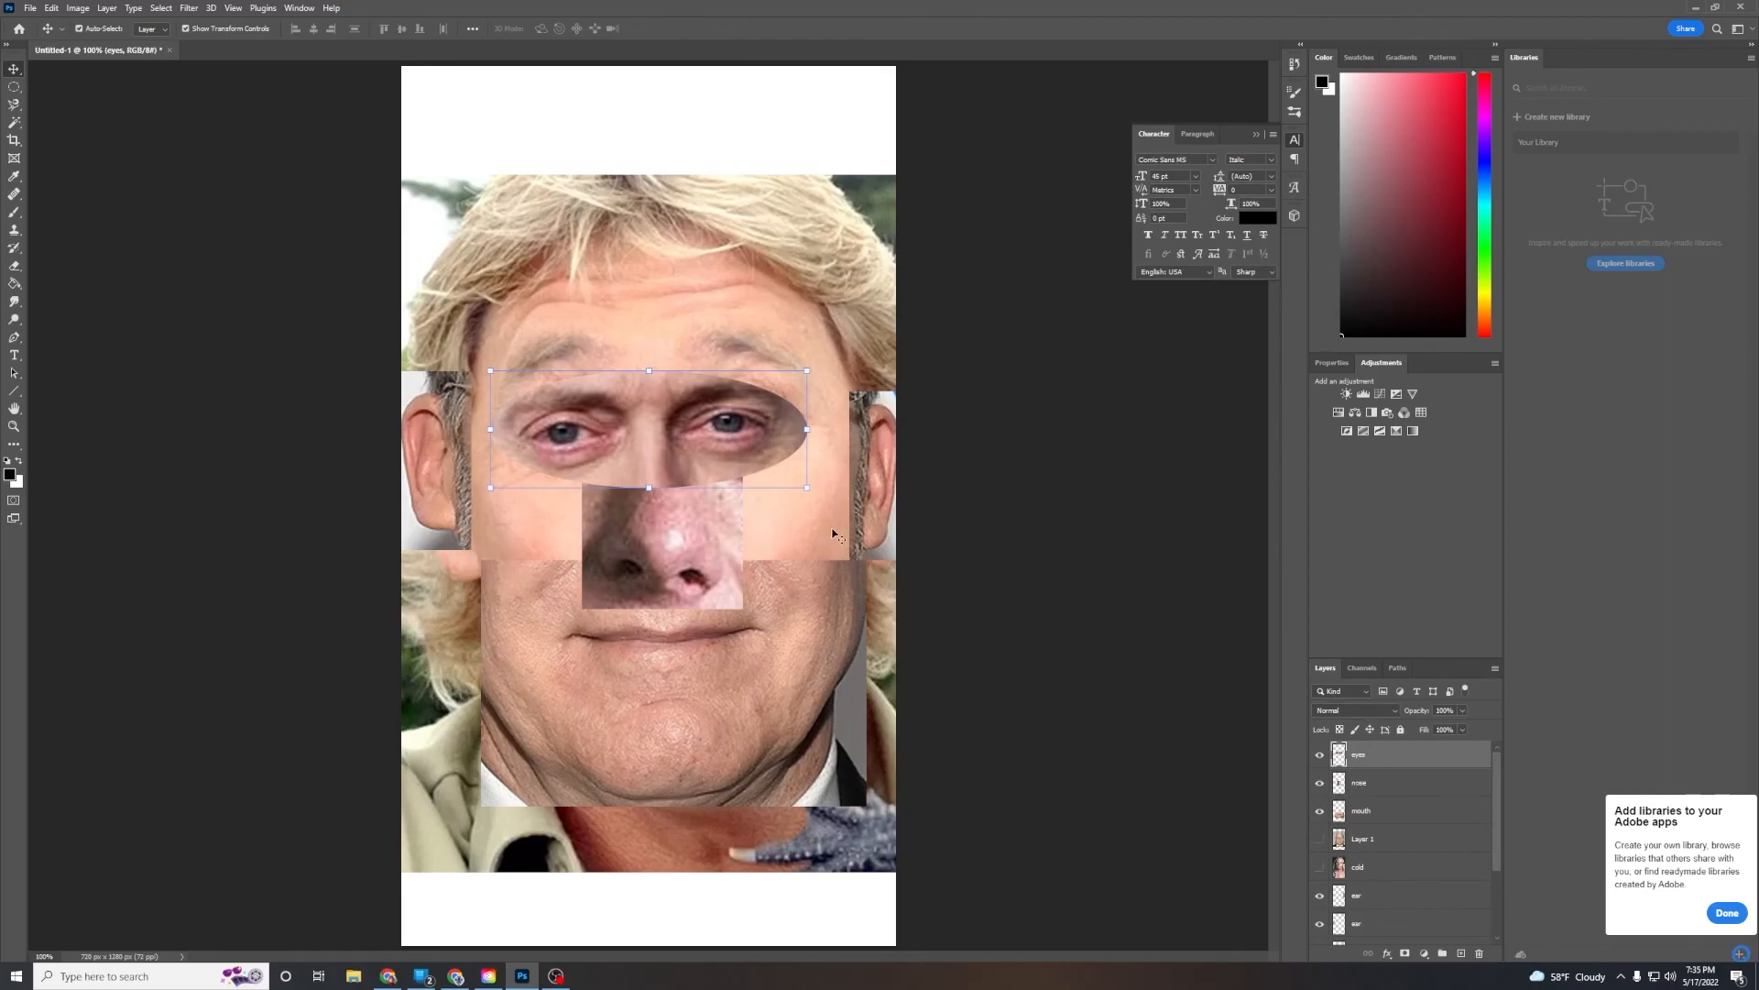
pyautogui.moveTo(810, 489); pyautogui.dragTo(767, 451)
pyautogui.press('Return')
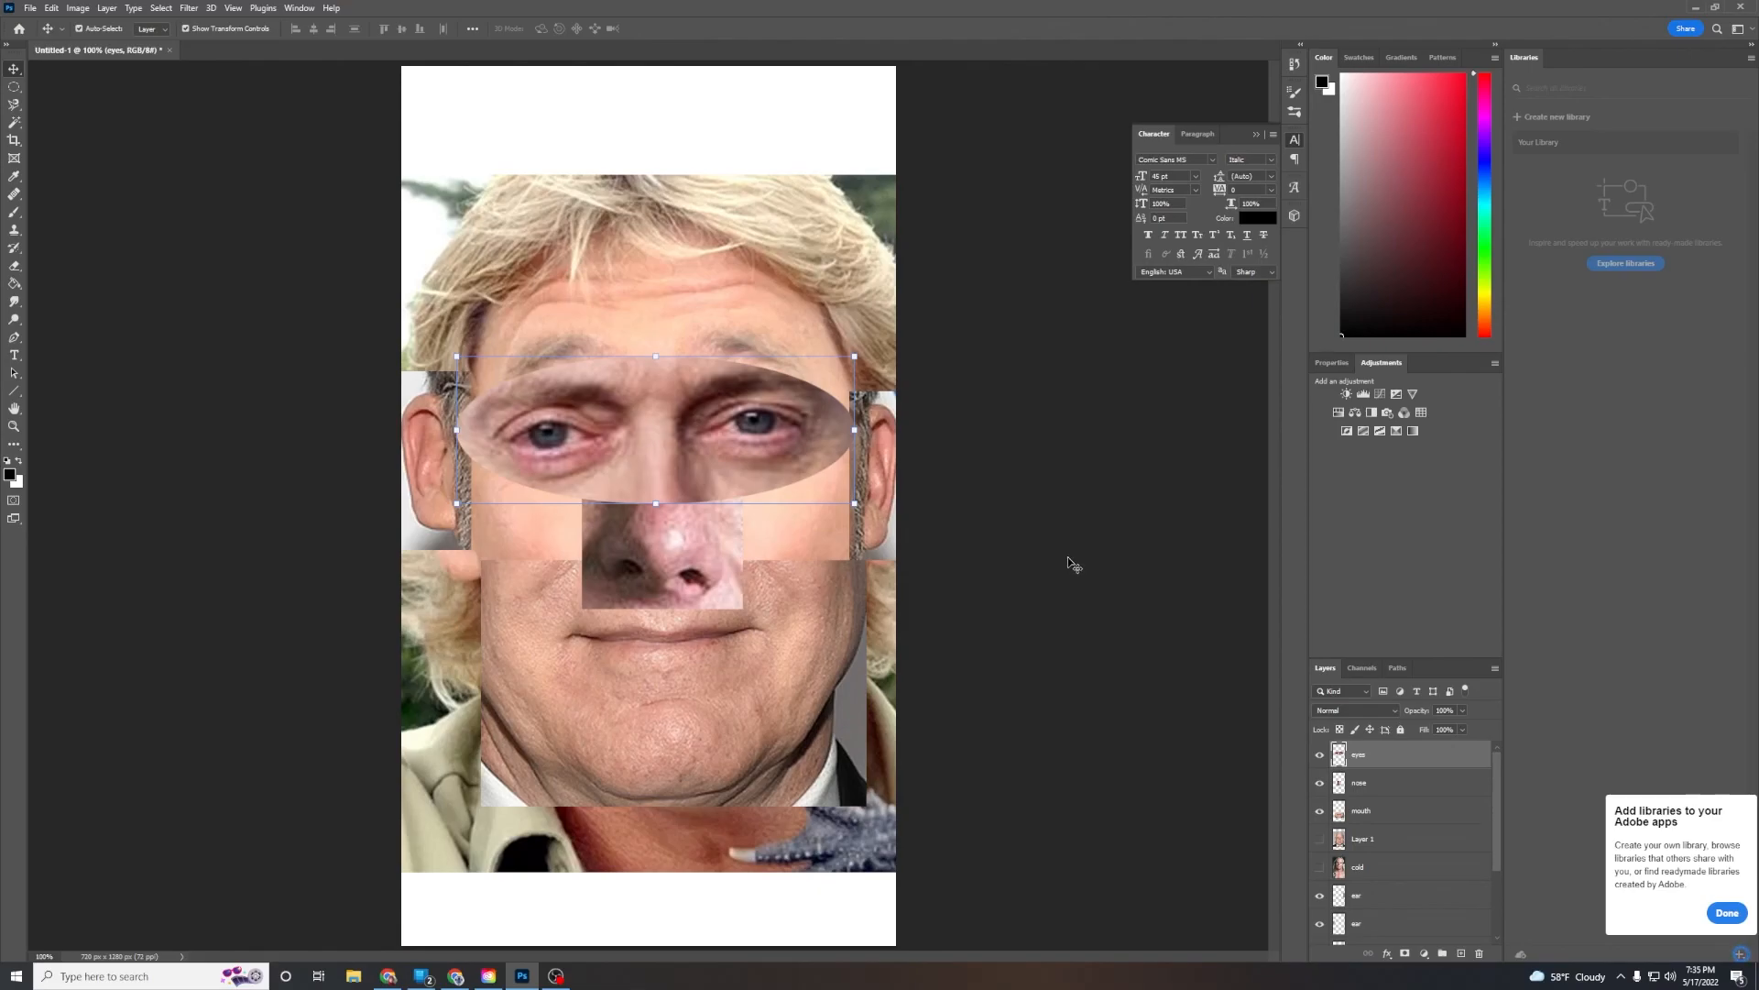
pyautogui.click(1064, 301)
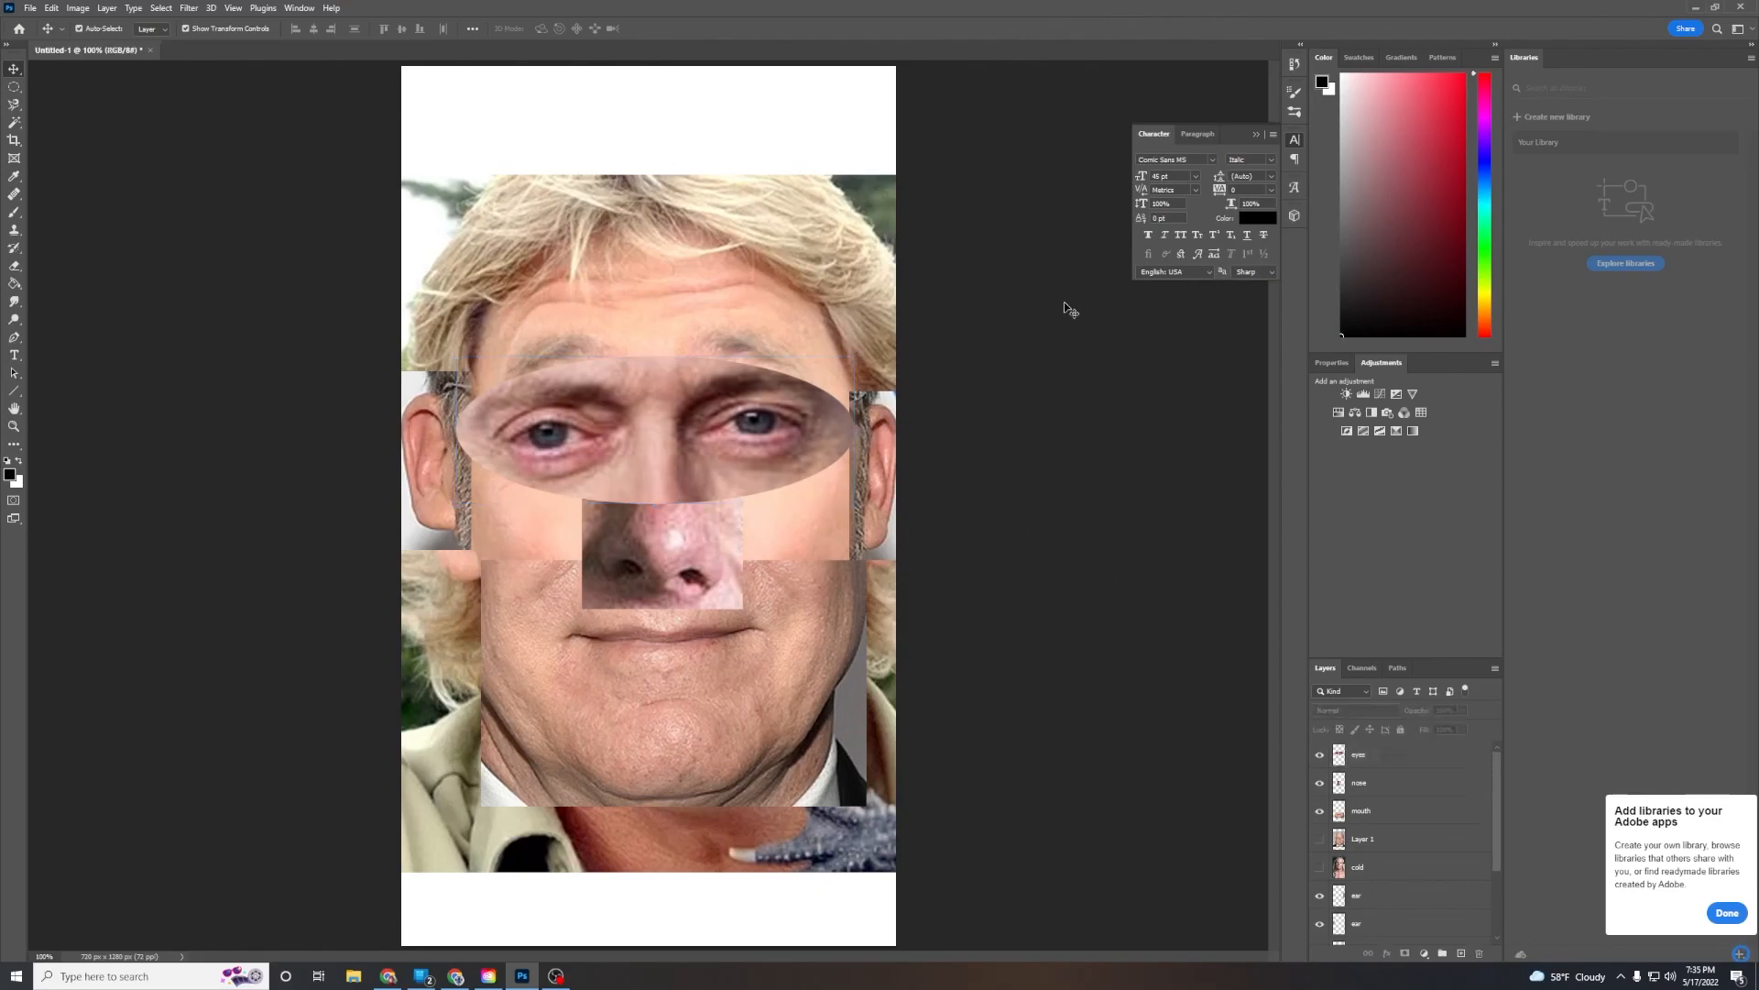